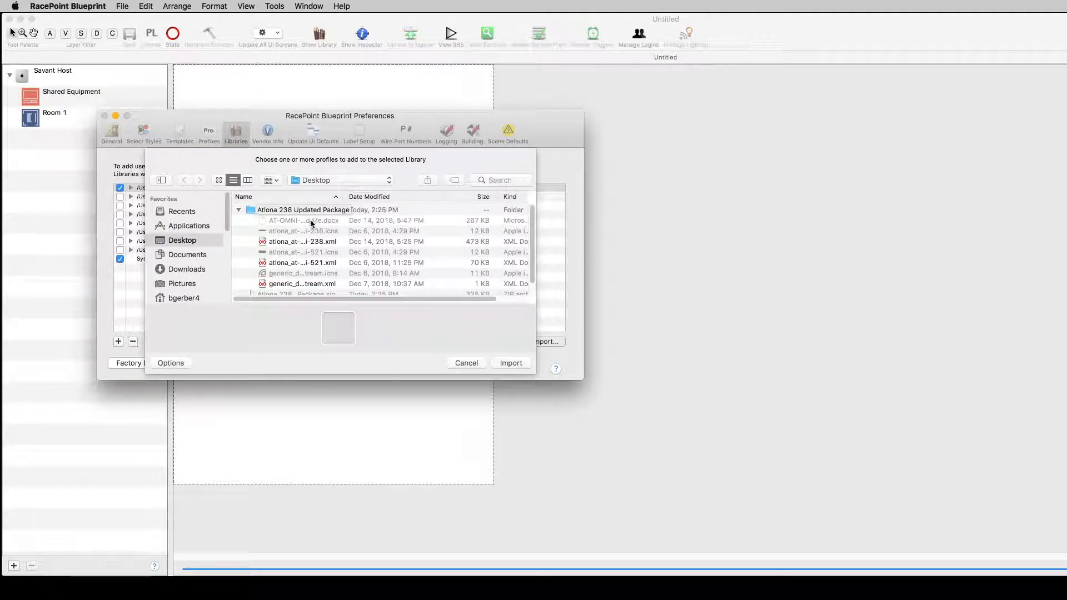
# Step: Import the atlona_at-omni-238.xml and generic Dante stream XML profiles into the Atlona user library, and close the preferences
pyautogui.click(309, 242)
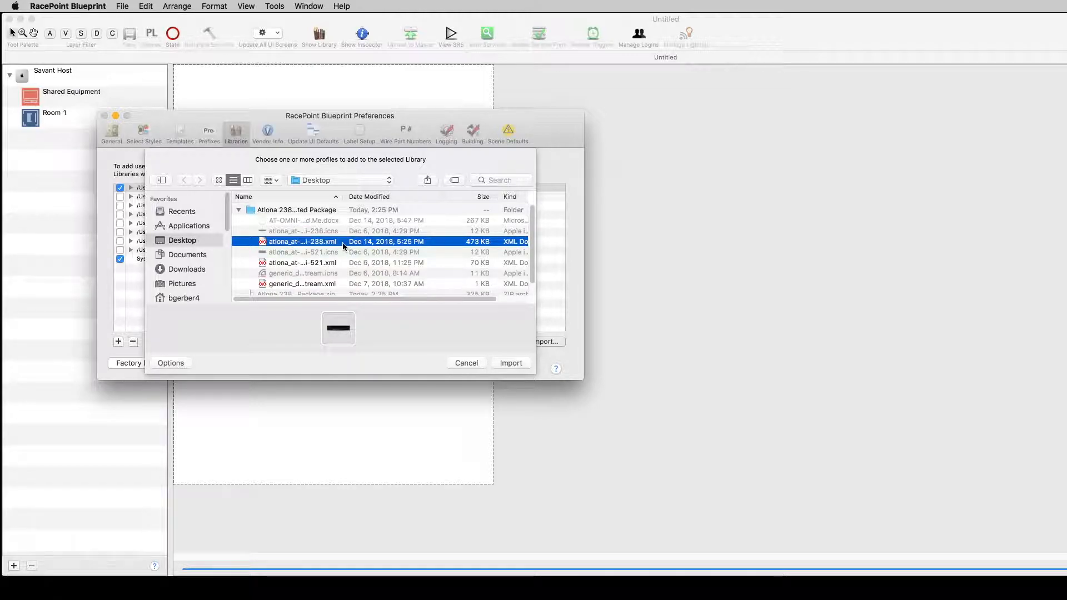
pyautogui.click(512, 363)
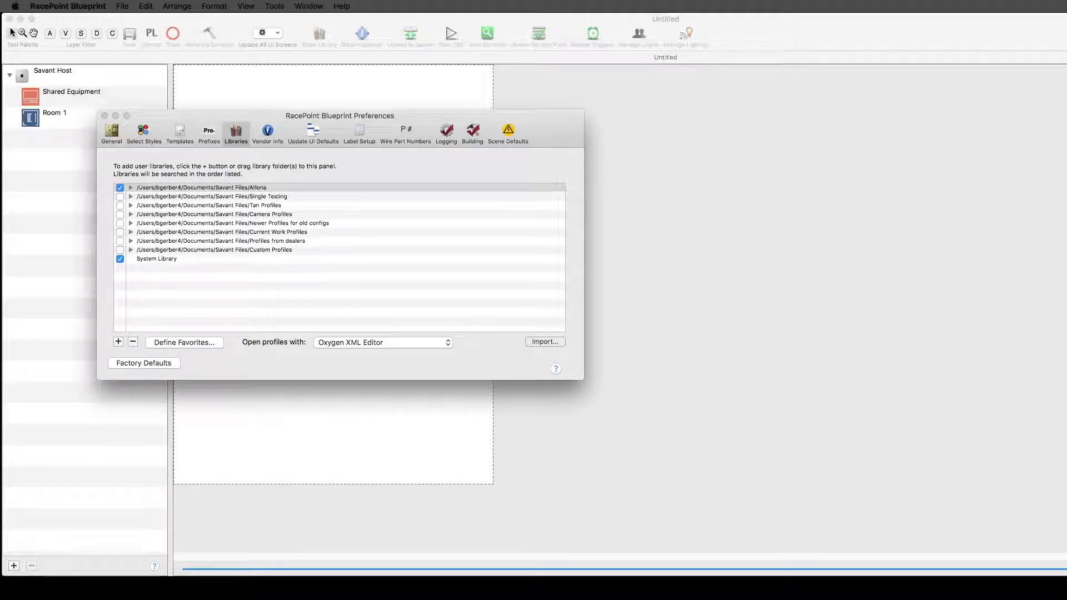
pyautogui.click(312, 125)
pyautogui.click(551, 345)
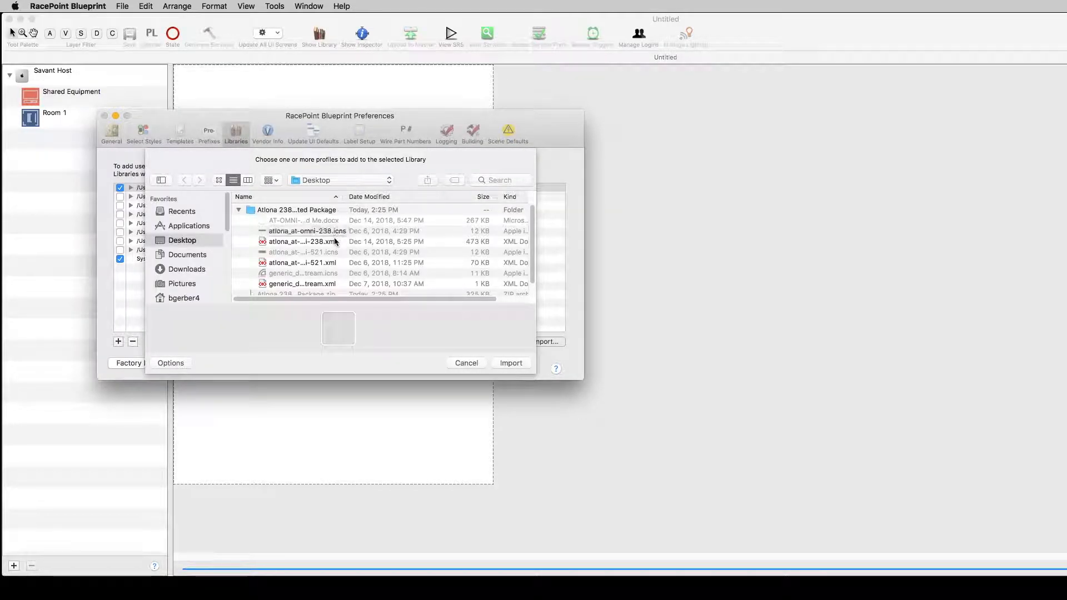
pyautogui.scroll(-2, 333, 256)
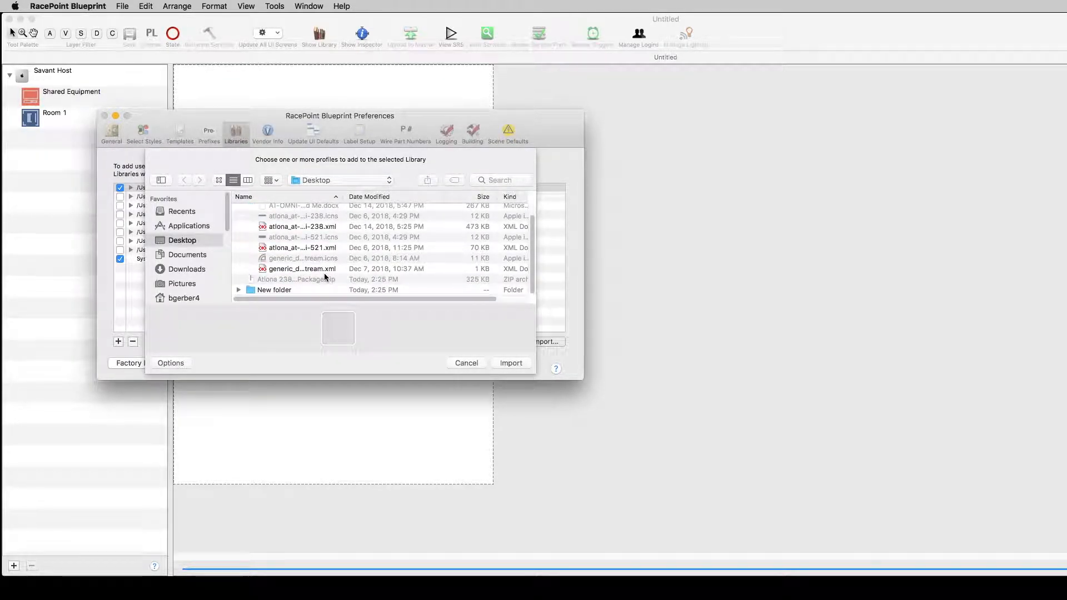
pyautogui.click(325, 269)
pyautogui.click(508, 363)
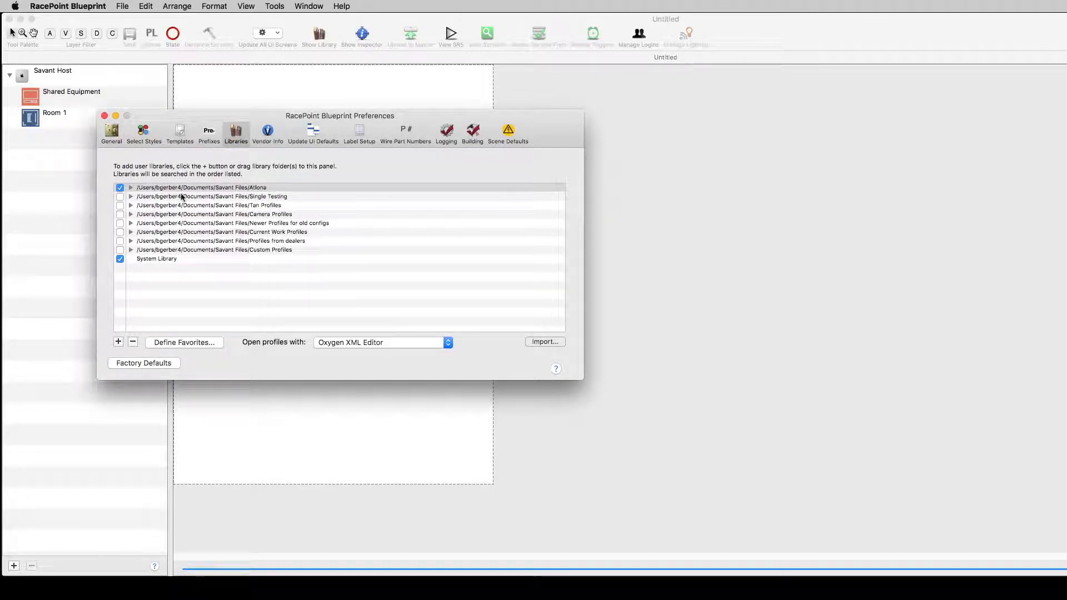
pyautogui.click(105, 116)
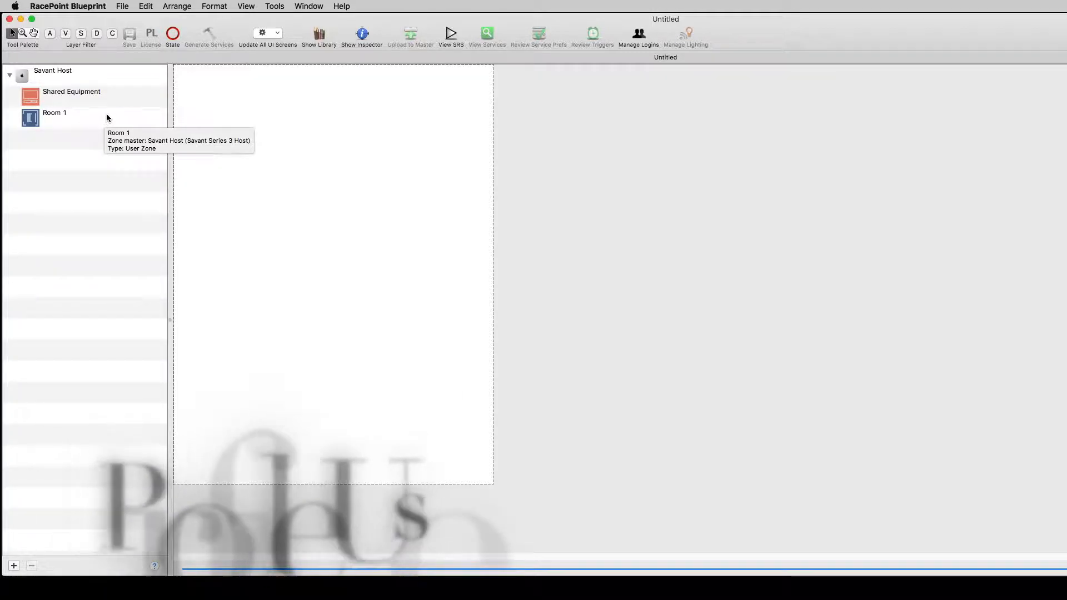
# Step: Show the component library beside the layout and search it for 238
pyautogui.click(33, 77)
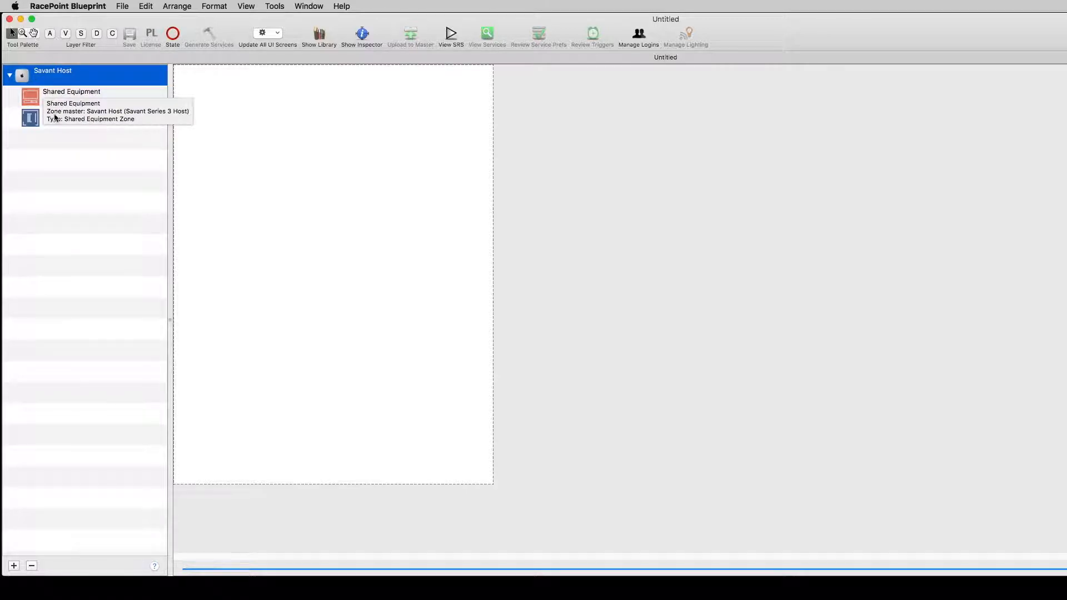
pyautogui.click(319, 34)
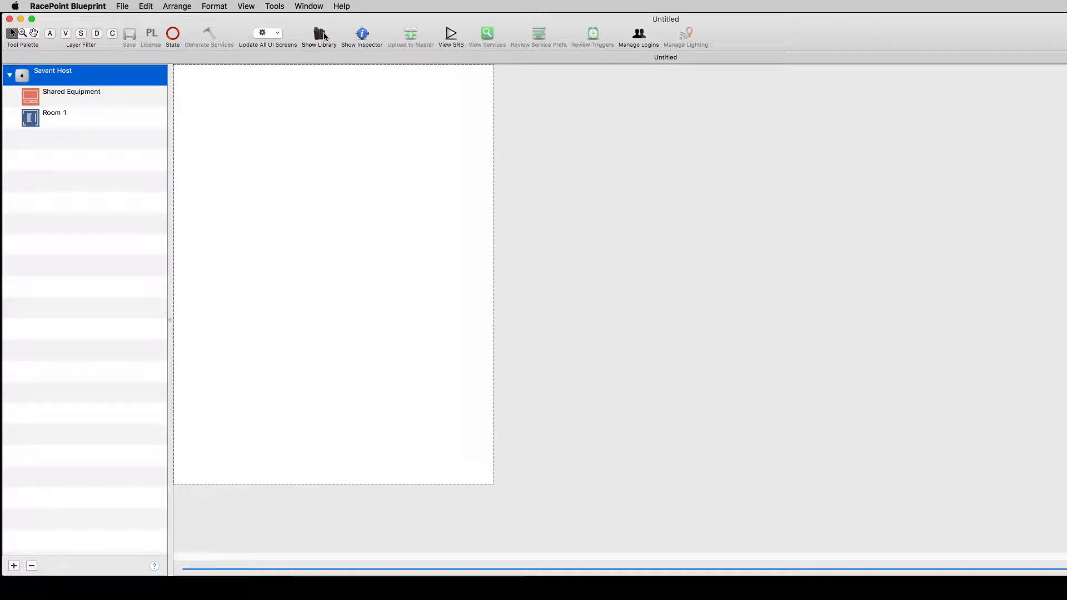
pyautogui.moveTo(1064, 133); pyautogui.dragTo(806, 57)
pyautogui.click(679, 106)
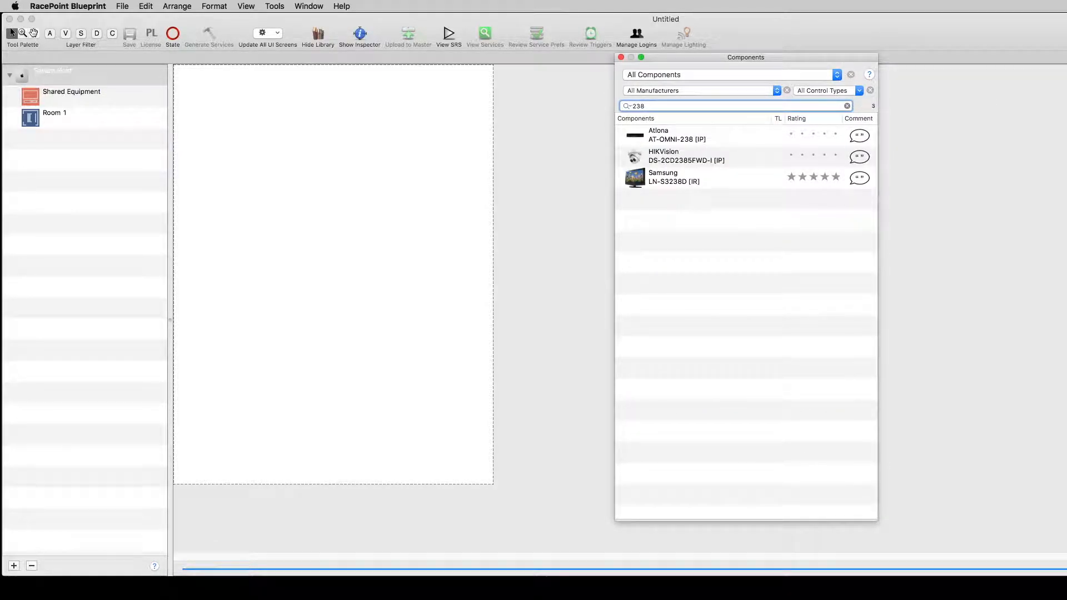
# Step: Add the Atlona AT-OMNI-238 to the Shared Equipment zone as Omni 238, reposition its block higher on the layout, and hide the library
pyautogui.moveTo(664, 135); pyautogui.dragTo(488, 177)
pyautogui.press('Tab')
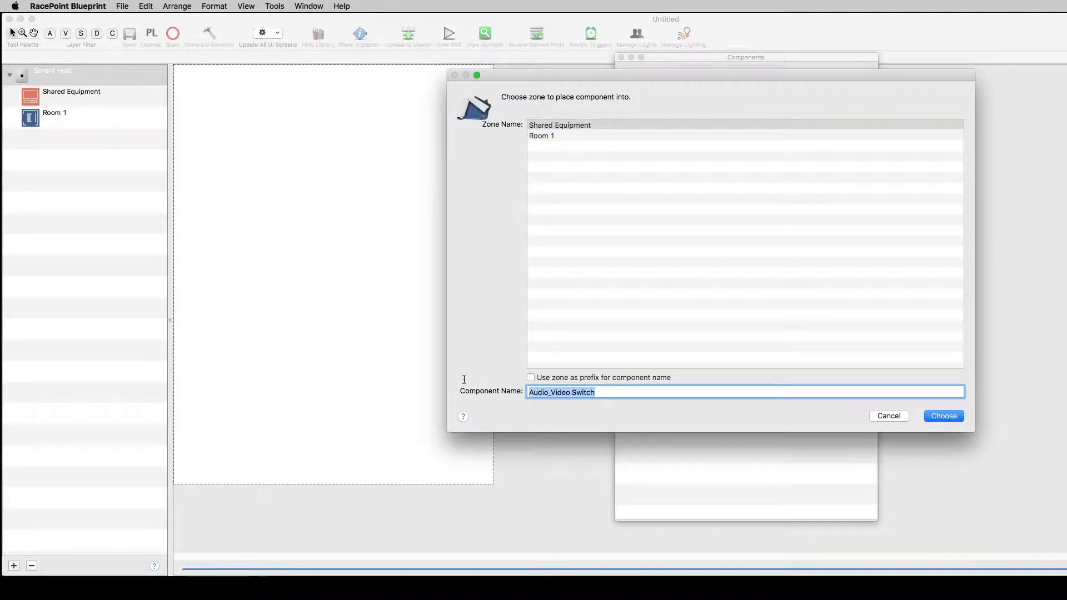
pyautogui.write('Omni 238')
pyautogui.press('Return')
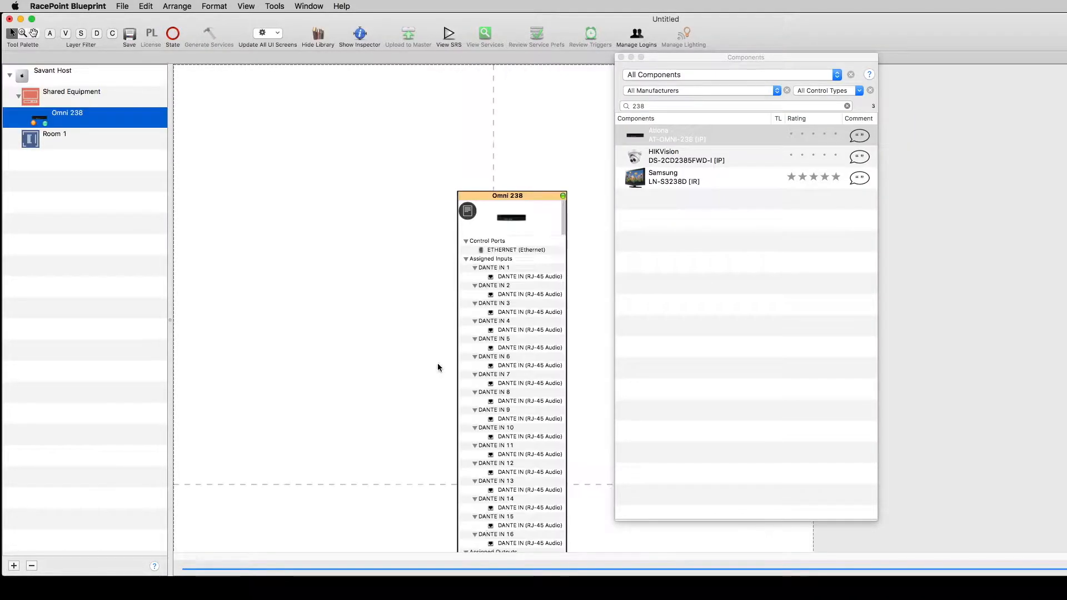
pyautogui.moveTo(520, 191); pyautogui.dragTo(580, 89)
pyautogui.click(621, 57)
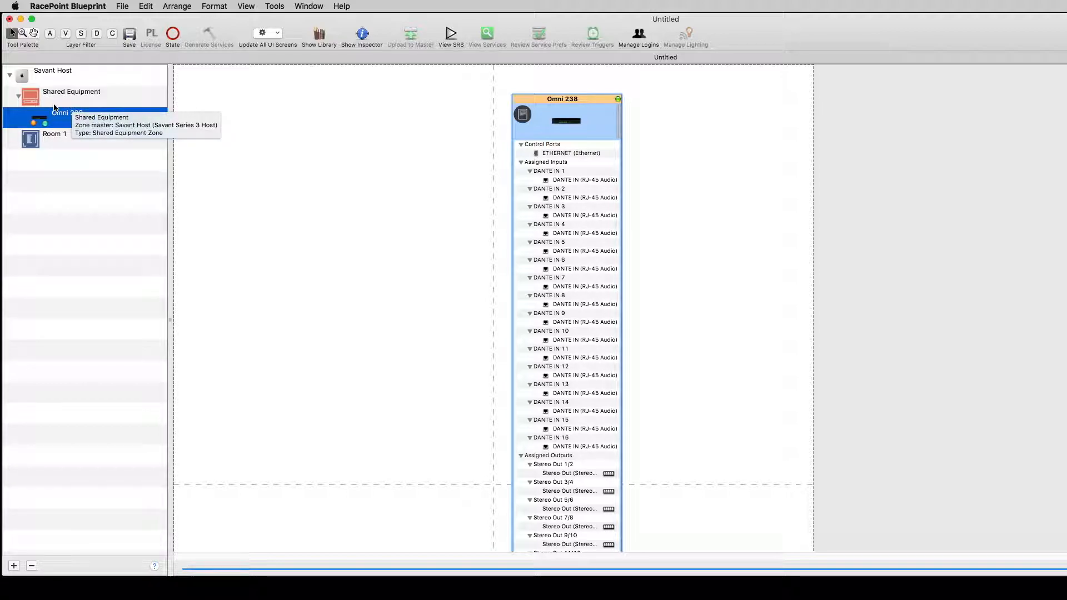
# Step: Examine the assigned stereo outputs of the Omni 238 and the slots they map to
pyautogui.click(61, 140)
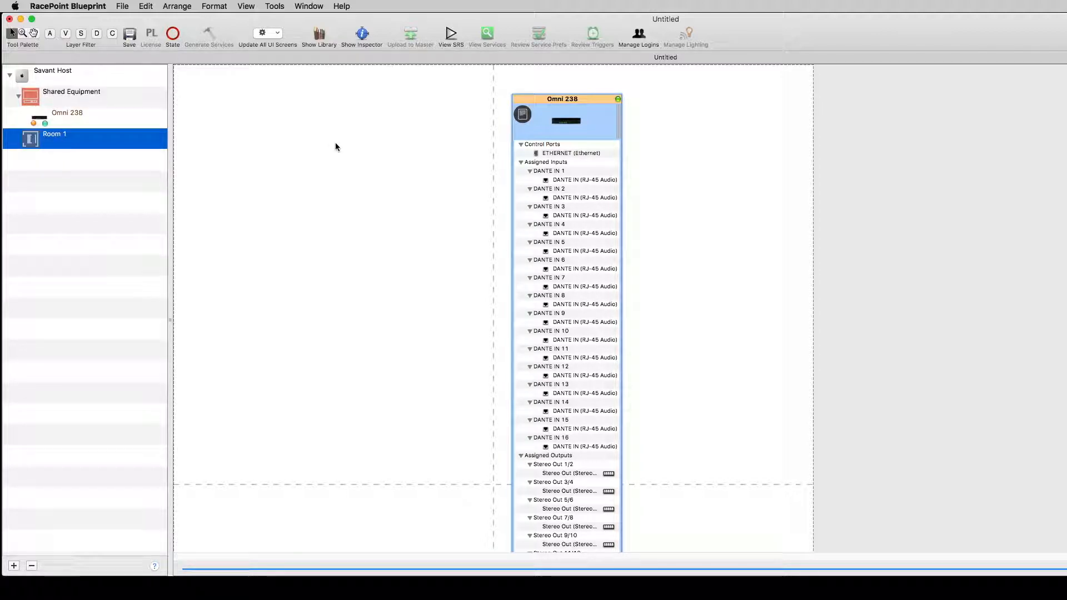
pyautogui.scroll(-5, 738, 233)
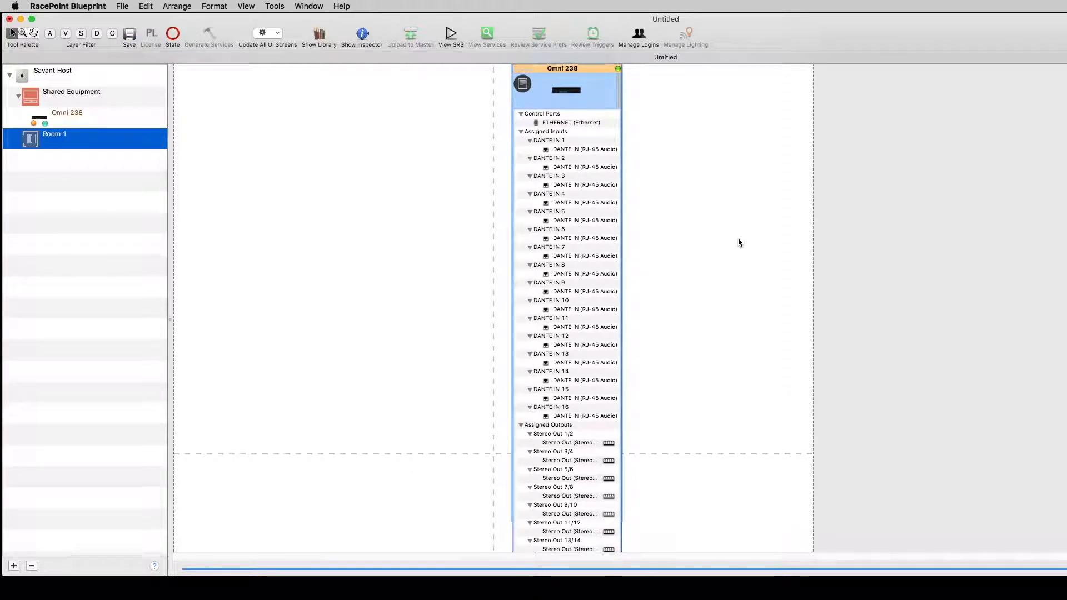
pyautogui.click(583, 407)
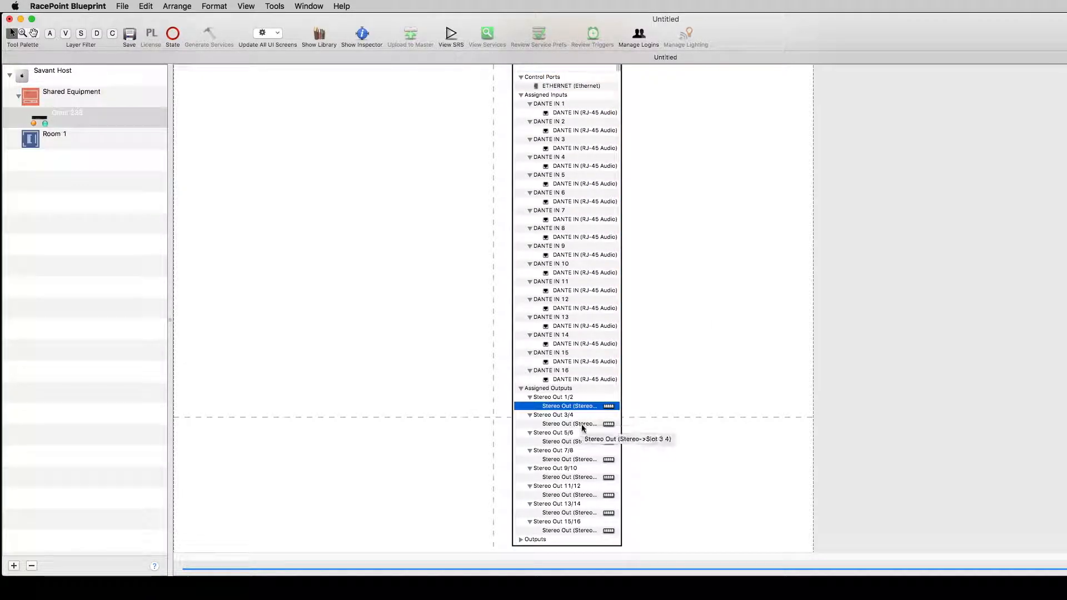
pyautogui.click(578, 460)
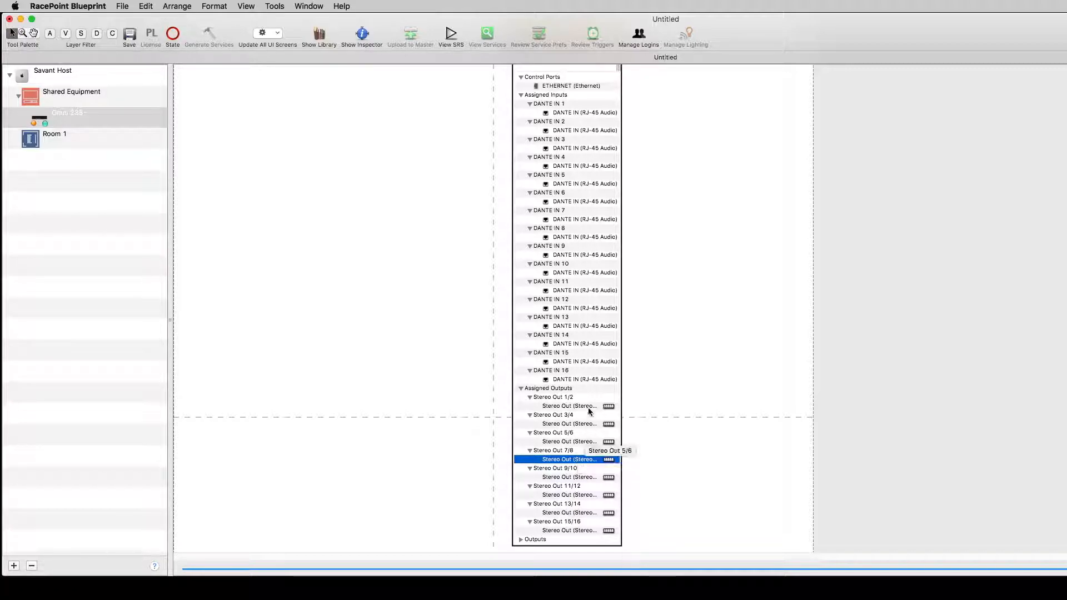
pyautogui.scroll(5, 591, 410)
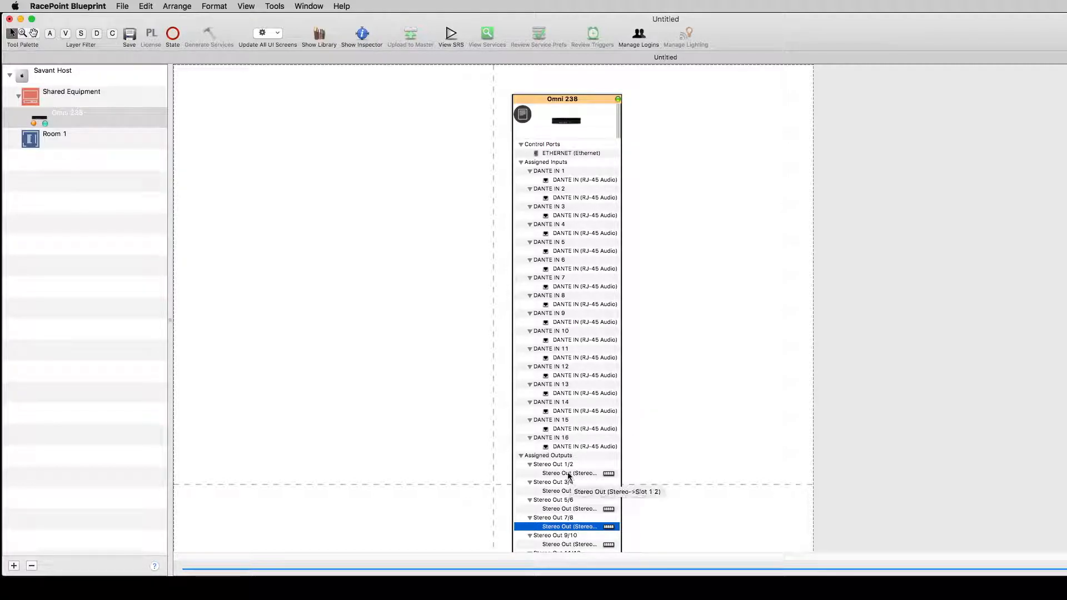
pyautogui.click(552, 465)
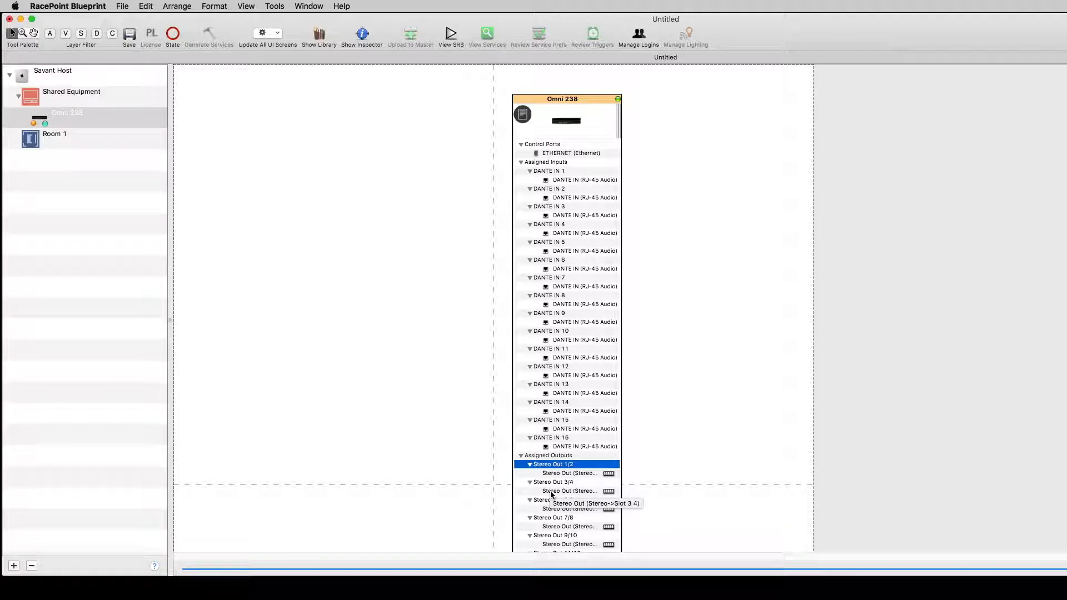
# Step: Search the component library for generic powered and create two user zones named Room 2 and Room 3
pyautogui.click(319, 33)
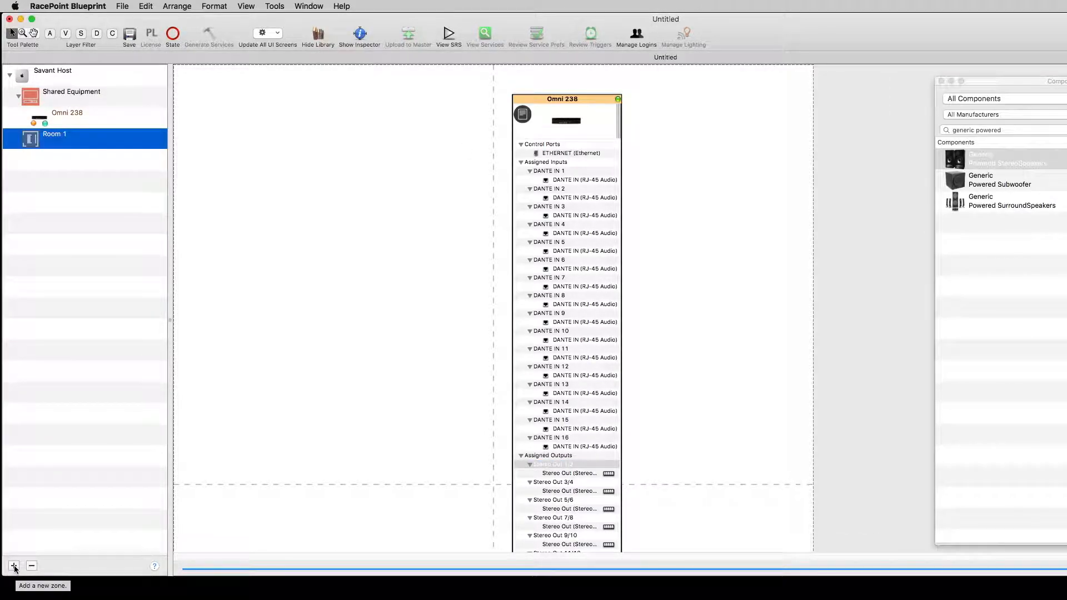
pyautogui.click(14, 566)
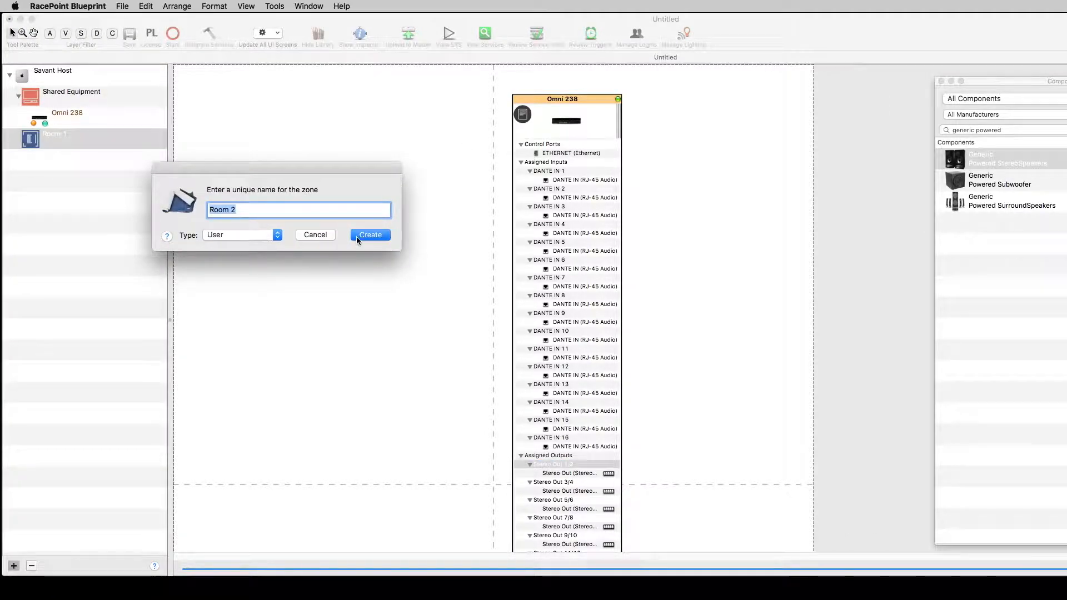
pyautogui.press('Return')
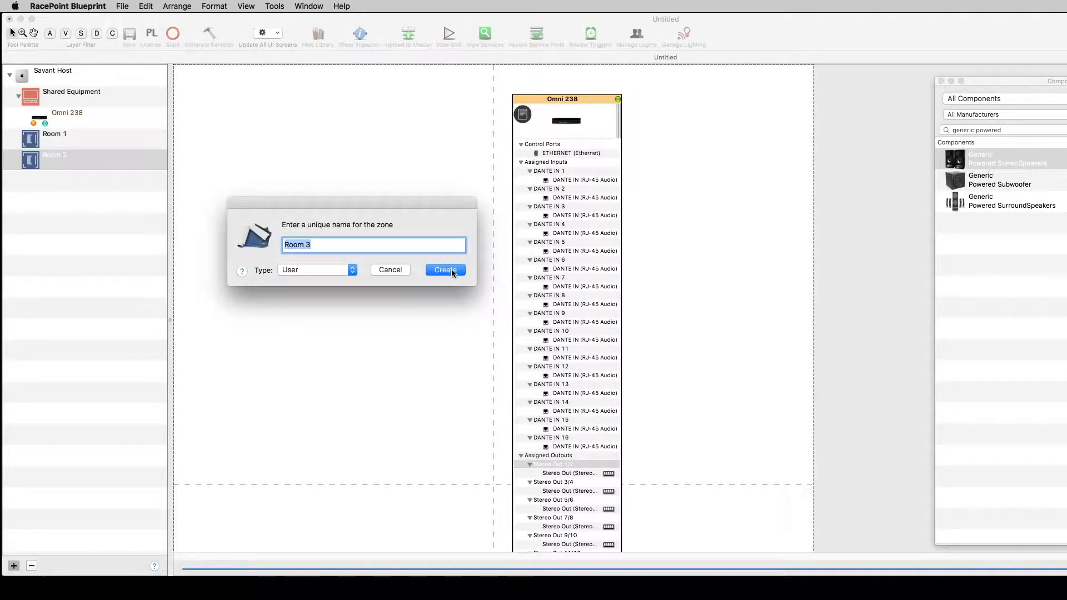
pyautogui.click(453, 271)
# Step: Place Generic Powered StereoSpeakers in Room 1, Room 2 and Room 3, using the zone as prefix and Speakers as component name
pyautogui.moveTo(991, 160); pyautogui.dragTo(779, 433)
pyautogui.click(553, 136)
pyautogui.keyDown('shift'); pyautogui.click(566, 158); pyautogui.keyUp('shift')
pyautogui.click(531, 377)
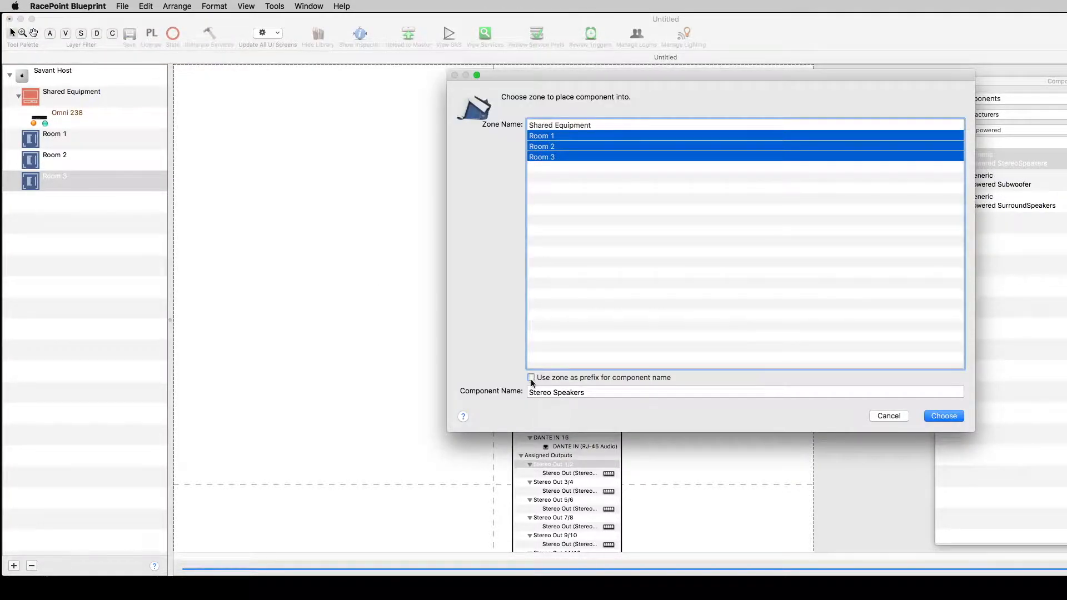
pyautogui.doubleClick(540, 392)
pyautogui.press('BackSpace')
pyautogui.click(953, 415)
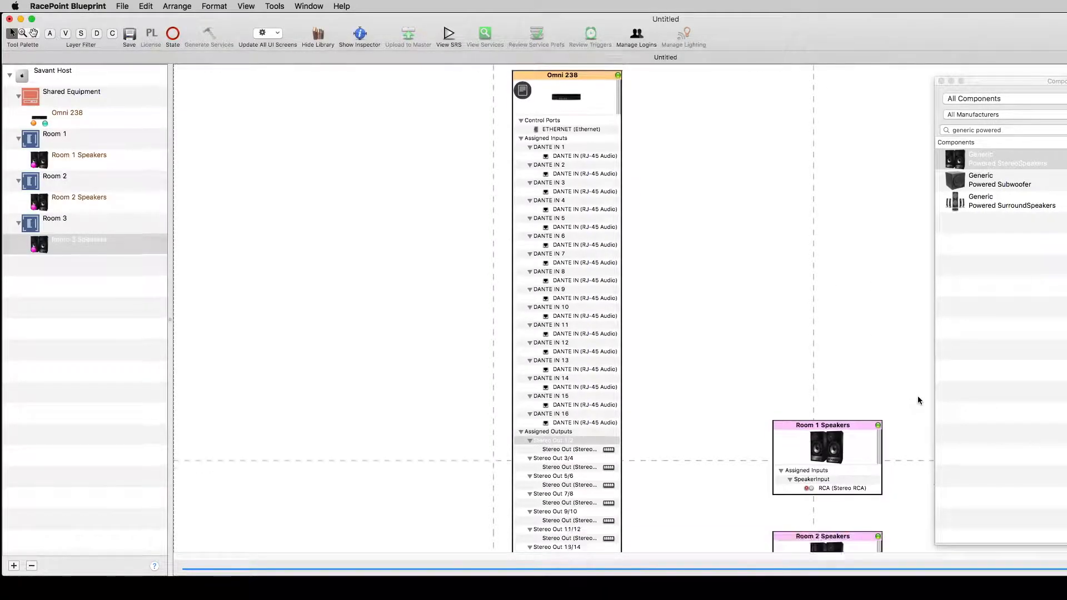
# Step: Wire the Room 1, 2 and 3 Speakers to Omni 238 Stereo Out 1/2, 3/4 and 5/6, and shift the Omni 238 block slightly
pyautogui.moveTo(853, 269); pyautogui.dragTo(811, 202)
pyautogui.click(865, 220)
pyautogui.moveTo(793, 250); pyautogui.dragTo(589, 278)
pyautogui.moveTo(808, 359); pyautogui.dragTo(609, 296)
pyautogui.moveTo(760, 362); pyautogui.dragTo(609, 297)
pyautogui.moveTo(669, 435); pyautogui.dragTo(608, 315)
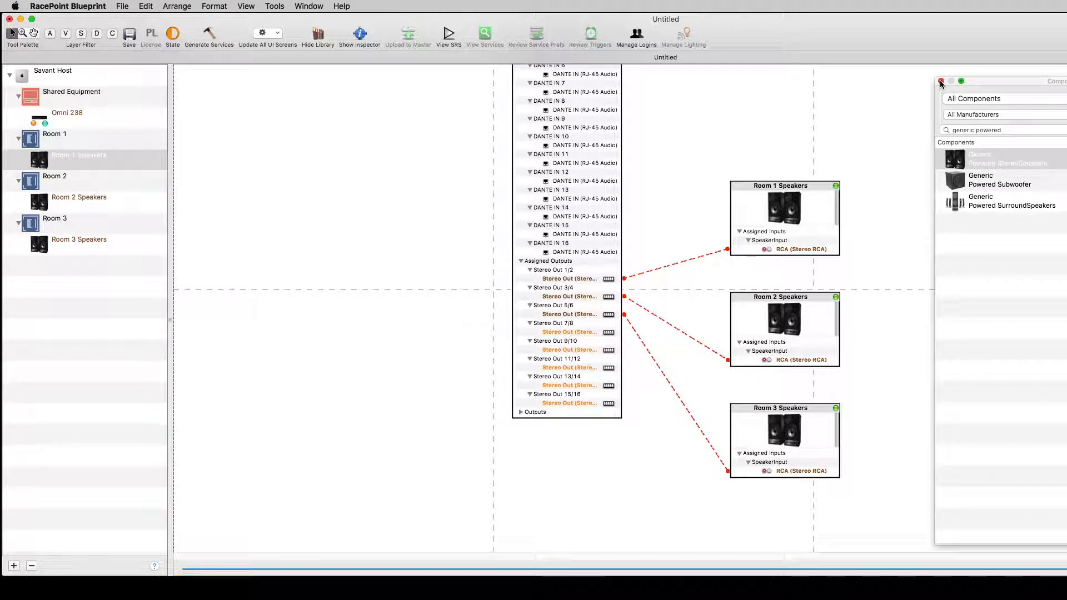
pyautogui.scroll(5, 608, 309)
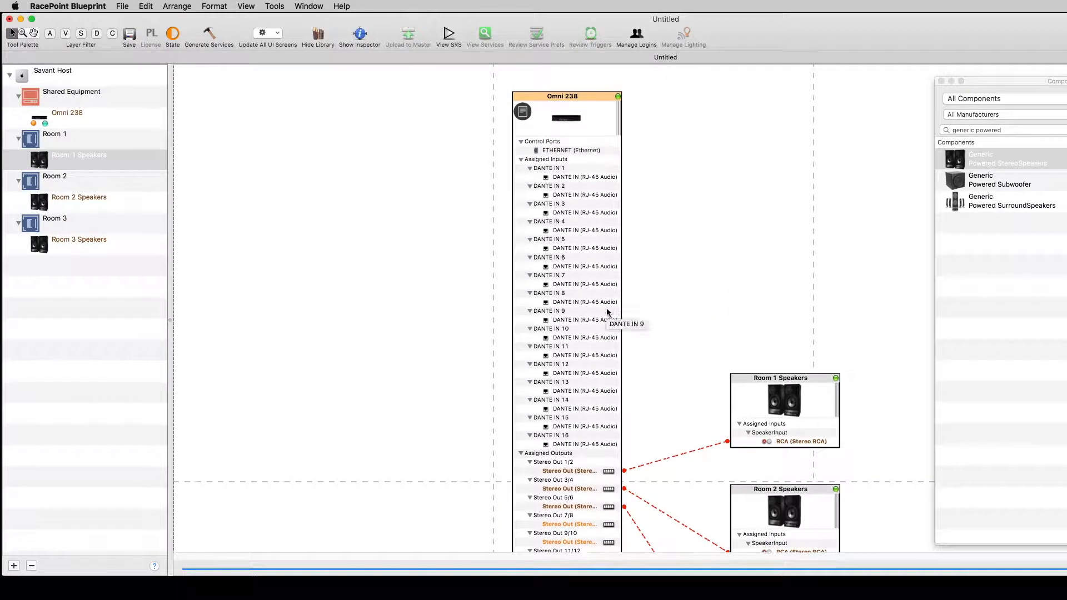
pyautogui.moveTo(603, 102); pyautogui.dragTo(619, 103)
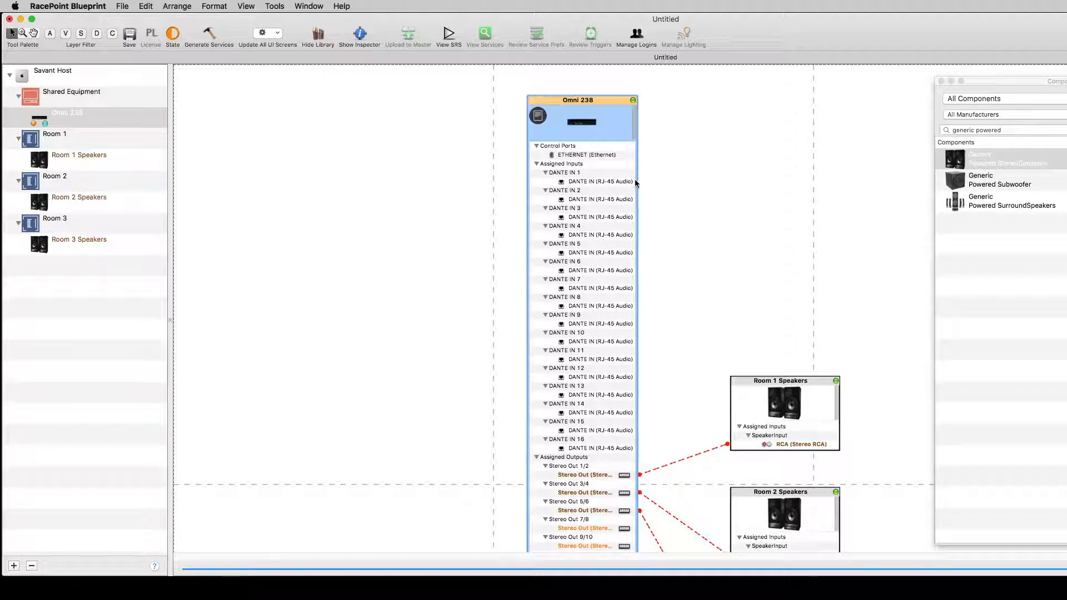
# Step: Examine Dante inputs 1 to 4 and the Stereo Out 1/2 connection on the Omni 238
pyautogui.click(611, 480)
pyautogui.click(595, 182)
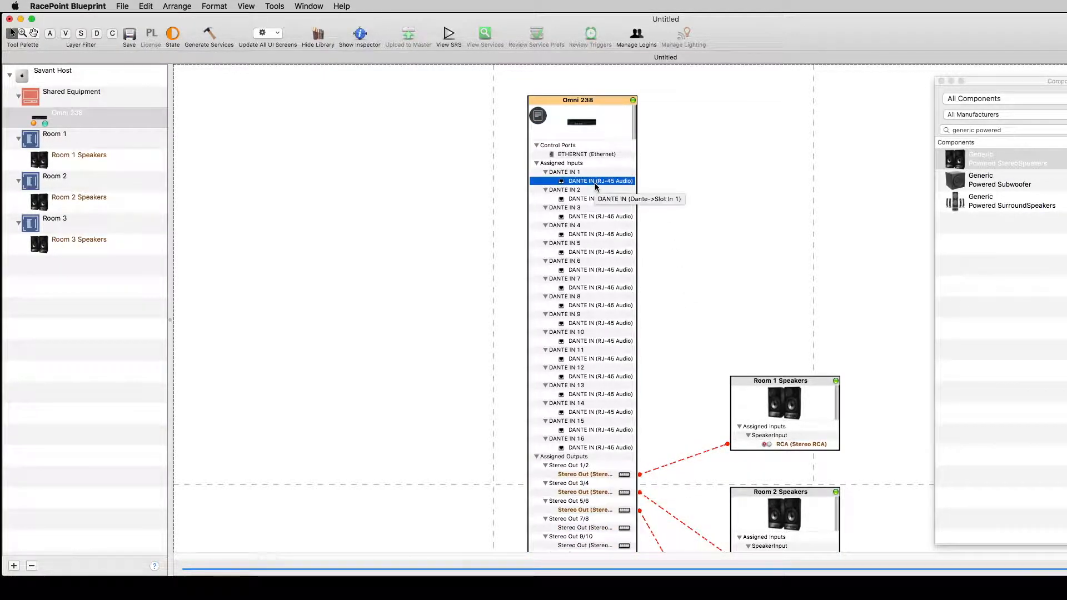
pyautogui.click(593, 199)
pyautogui.click(593, 217)
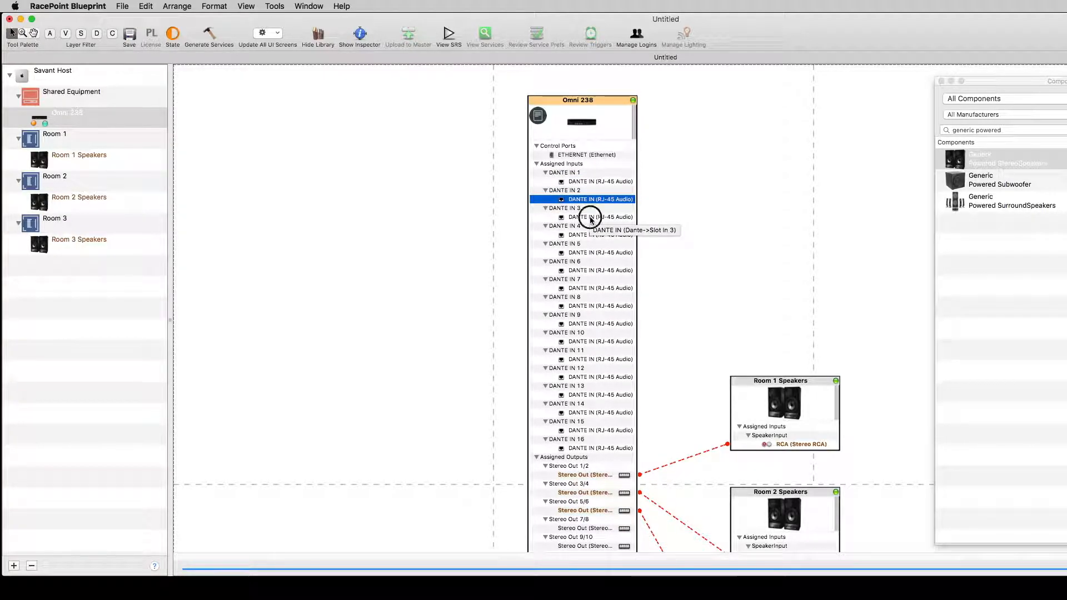
pyautogui.click(594, 234)
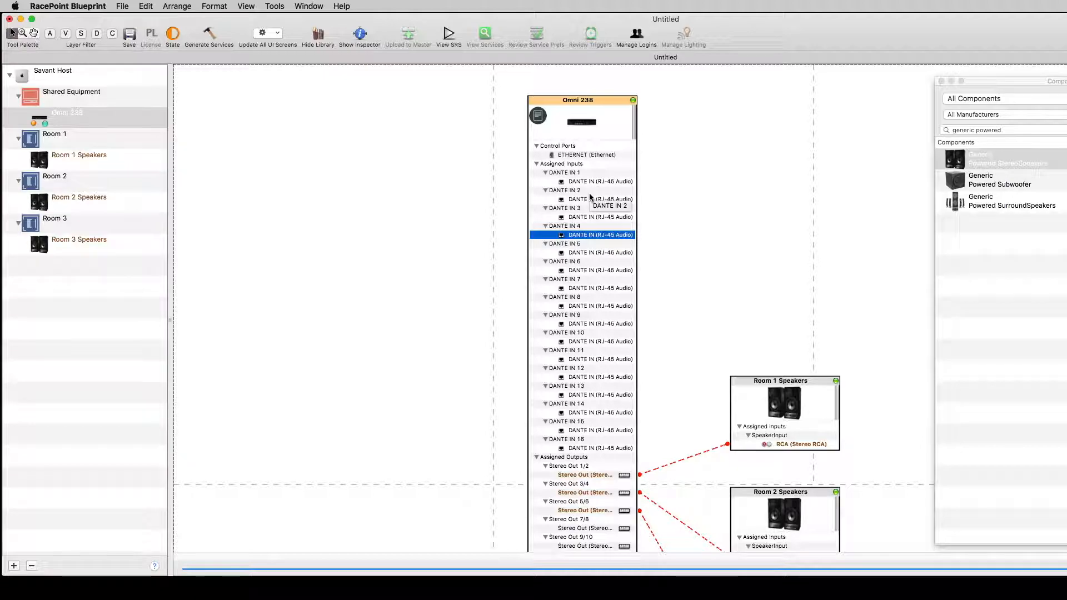
pyautogui.click(597, 475)
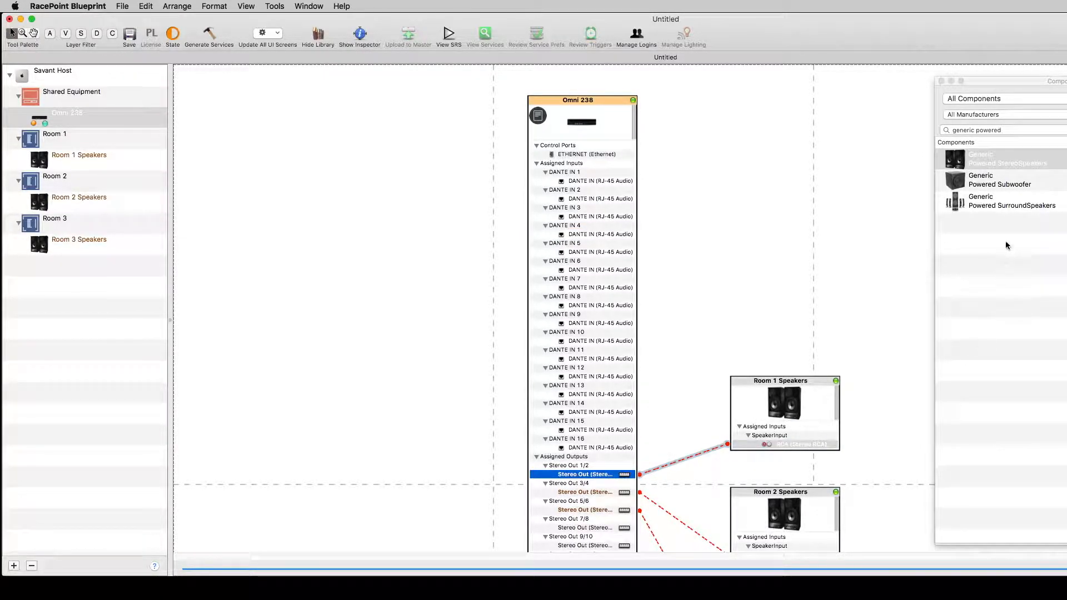
# Step: Search the library for Dante, add the Generic Dante Stream to Shared Equipment as Dante Music, and position it beside the Omni 238
pyautogui.doubleClick(989, 131)
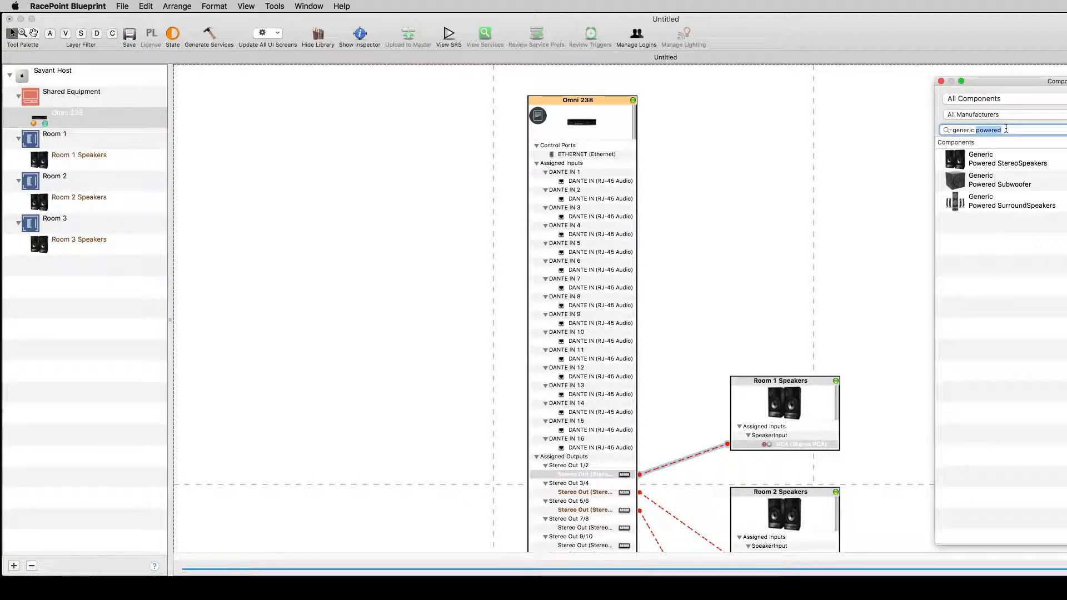
pyautogui.press('super+a')
pyautogui.write('Dante')
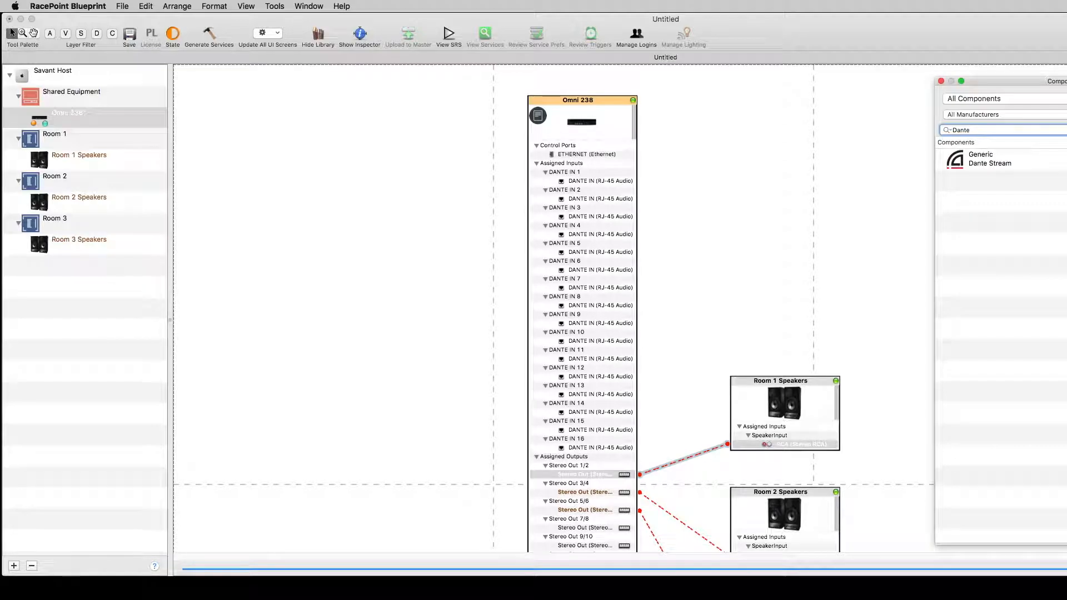
pyautogui.click(1033, 166)
pyautogui.moveTo(1013, 165); pyautogui.dragTo(286, 210)
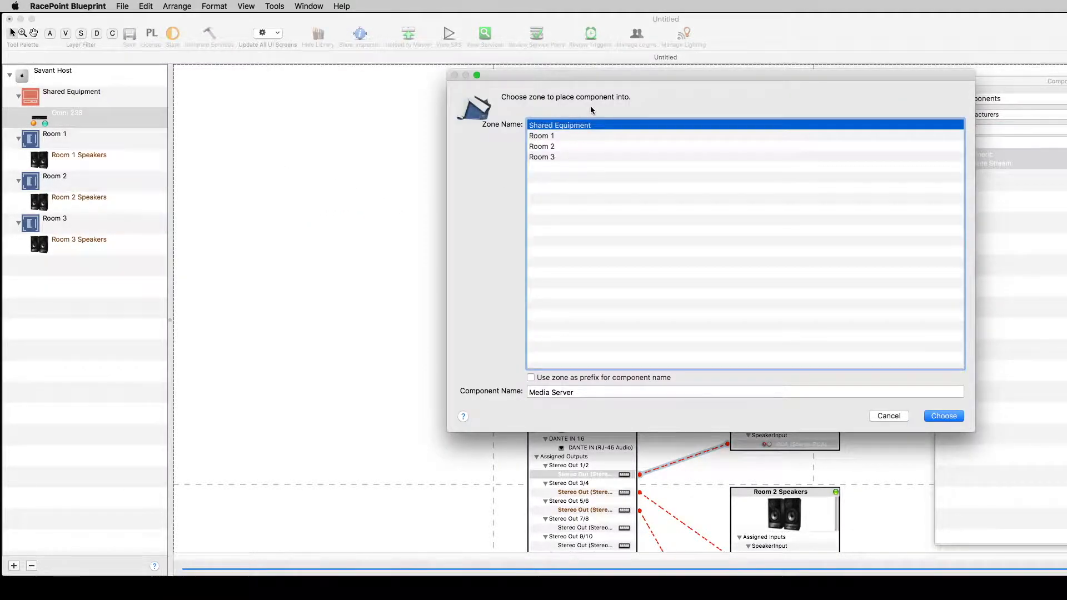
pyautogui.press('Tab')
pyautogui.write('Dante Mu')
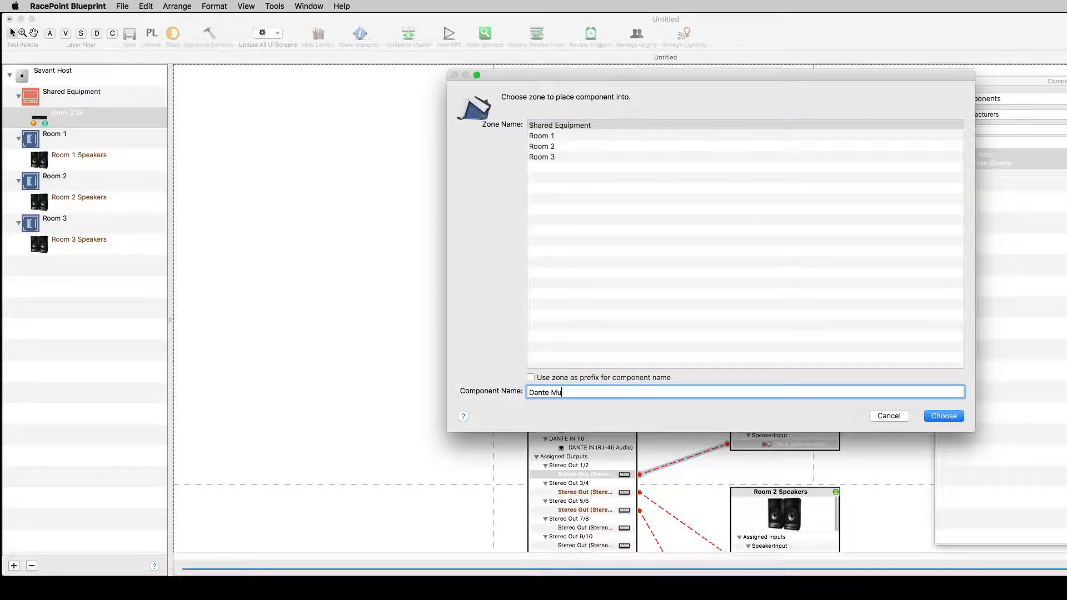
pyautogui.click(944, 416)
pyautogui.moveTo(374, 208); pyautogui.dragTo(359, 152)
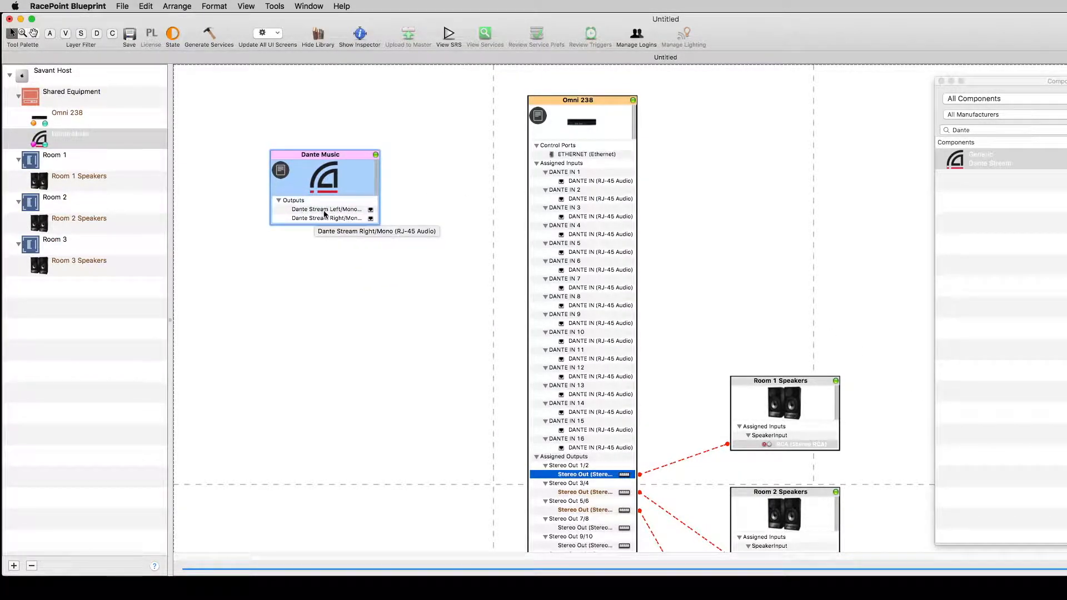
# Step: Wire Dante Music's left and right stream outputs to Omni 238 DANTE IN 1 and 2, and move Dante Music slightly
pyautogui.moveTo(381, 211); pyautogui.dragTo(567, 180)
pyautogui.moveTo(383, 218); pyautogui.dragTo(578, 199)
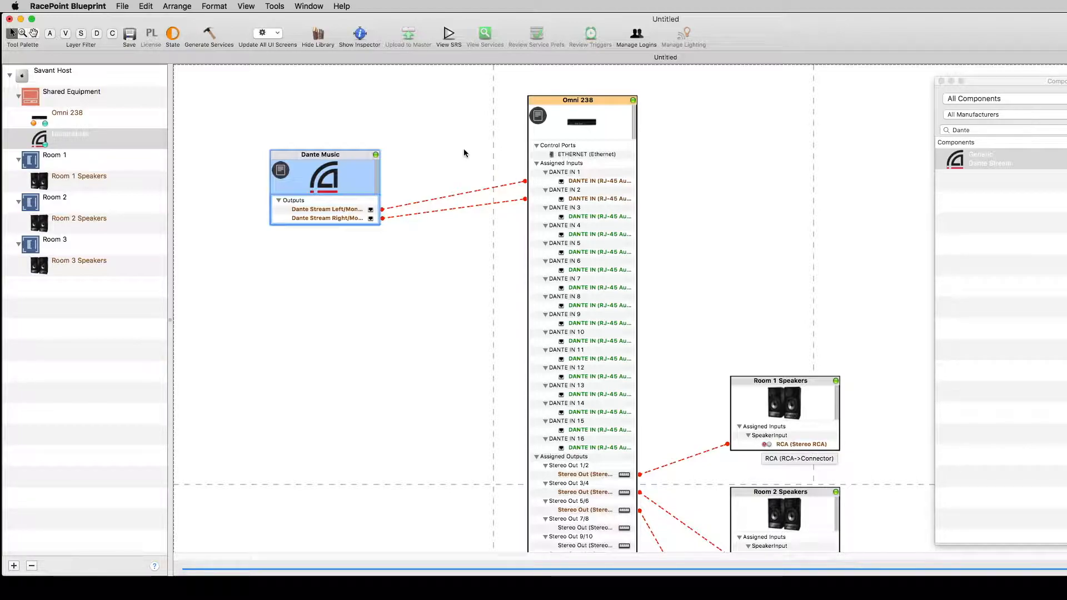
pyautogui.moveTo(362, 155); pyautogui.dragTo(367, 132)
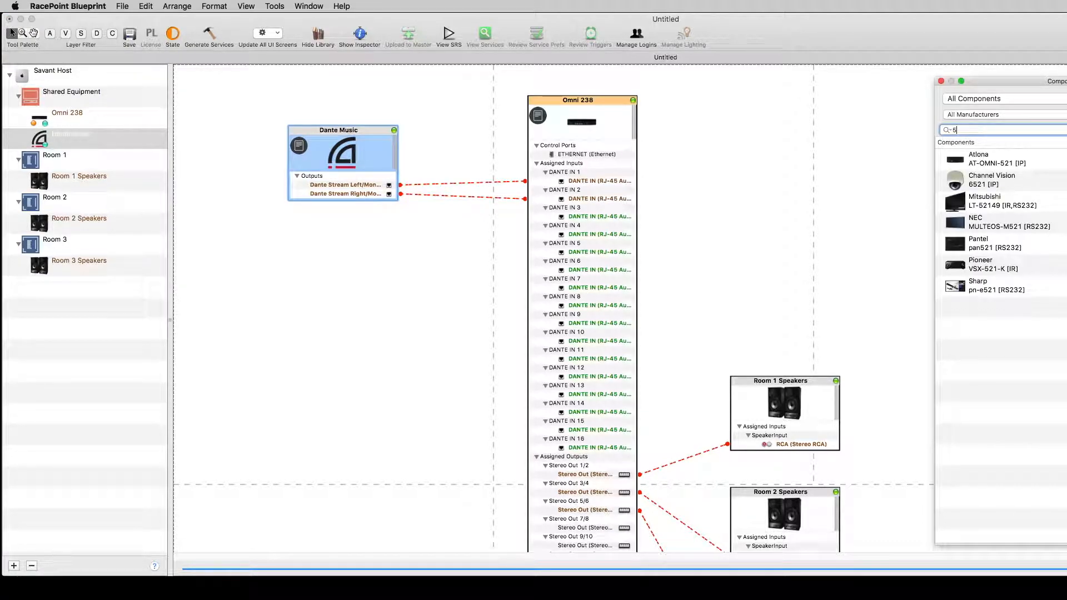
# Step: Search the library for 512, add the Atlona AT-OMNI-512 to Shared Equipment as Apple TV Converter, and place it below Dante Music
pyautogui.write('12')
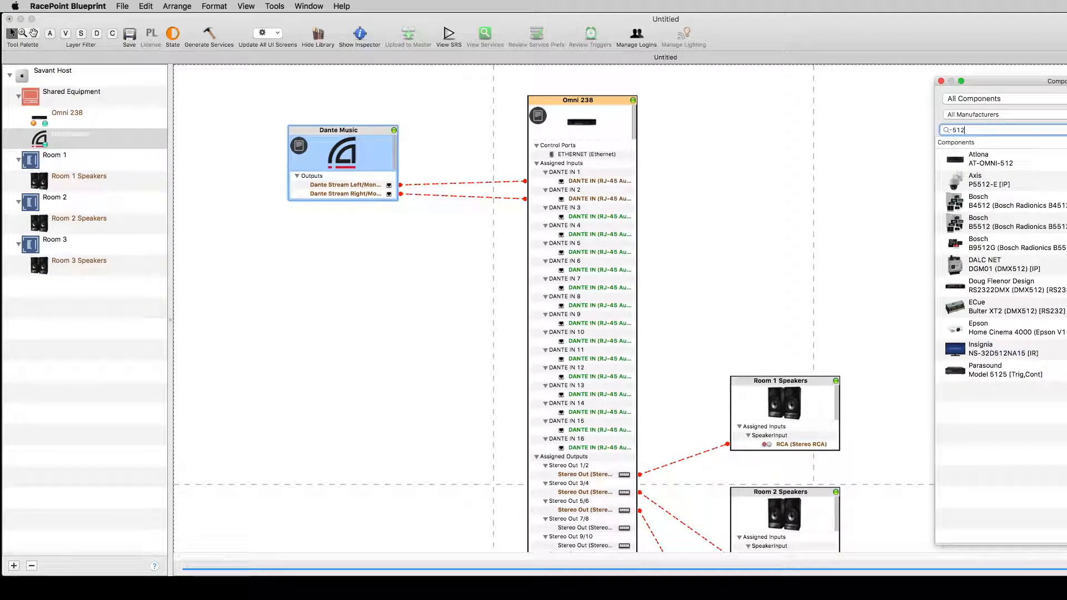
pyautogui.moveTo(988, 160); pyautogui.dragTo(345, 313)
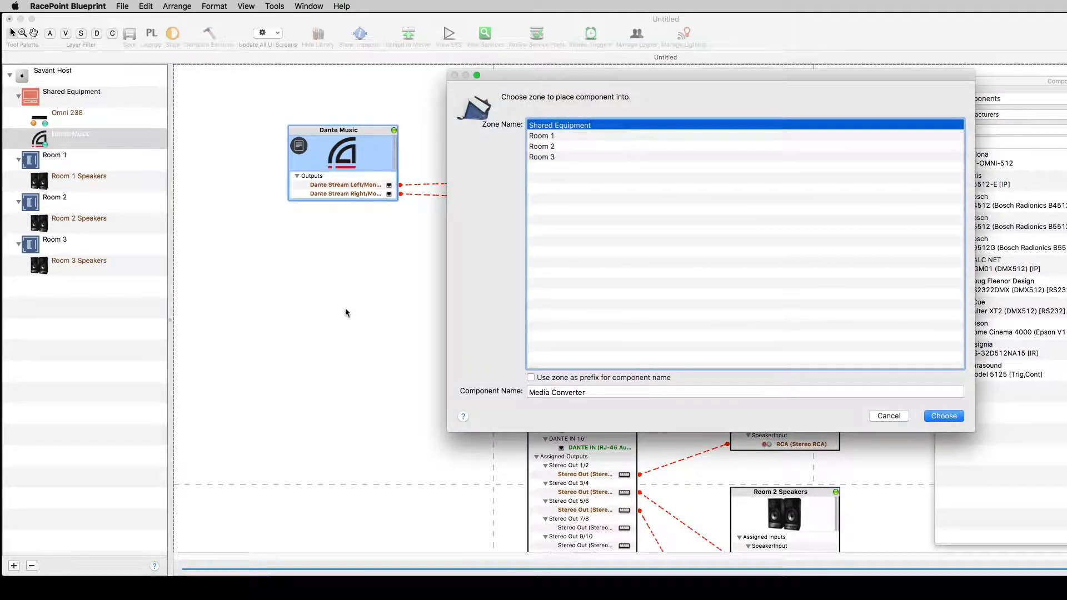
pyautogui.click(567, 392)
pyautogui.moveTo(600, 393); pyautogui.dragTo(519, 392)
pyautogui.click(540, 393)
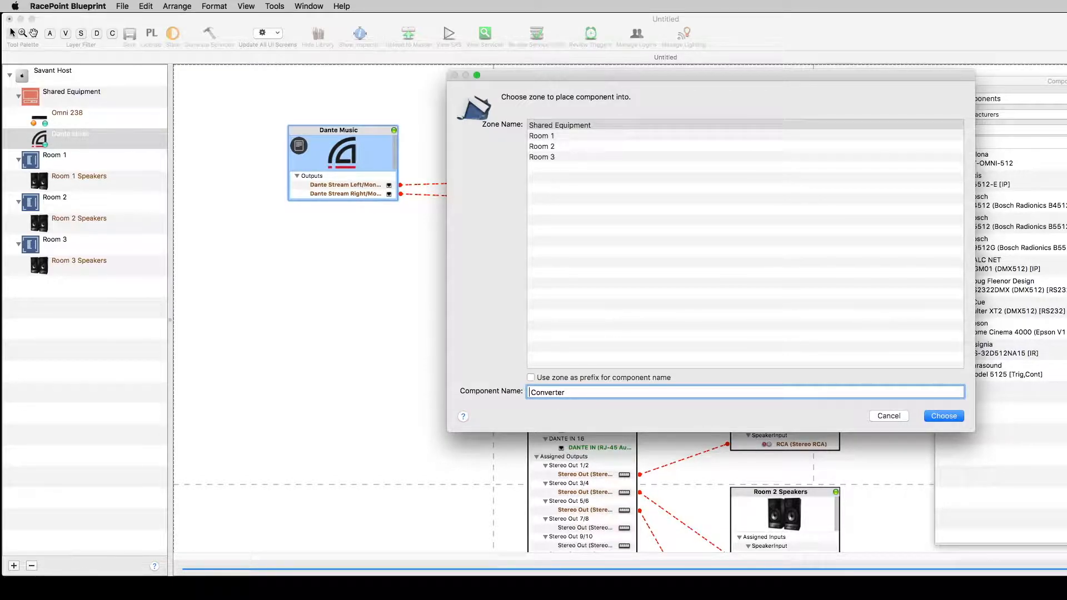
pyautogui.write('Apple TV')
pyautogui.press('Return')
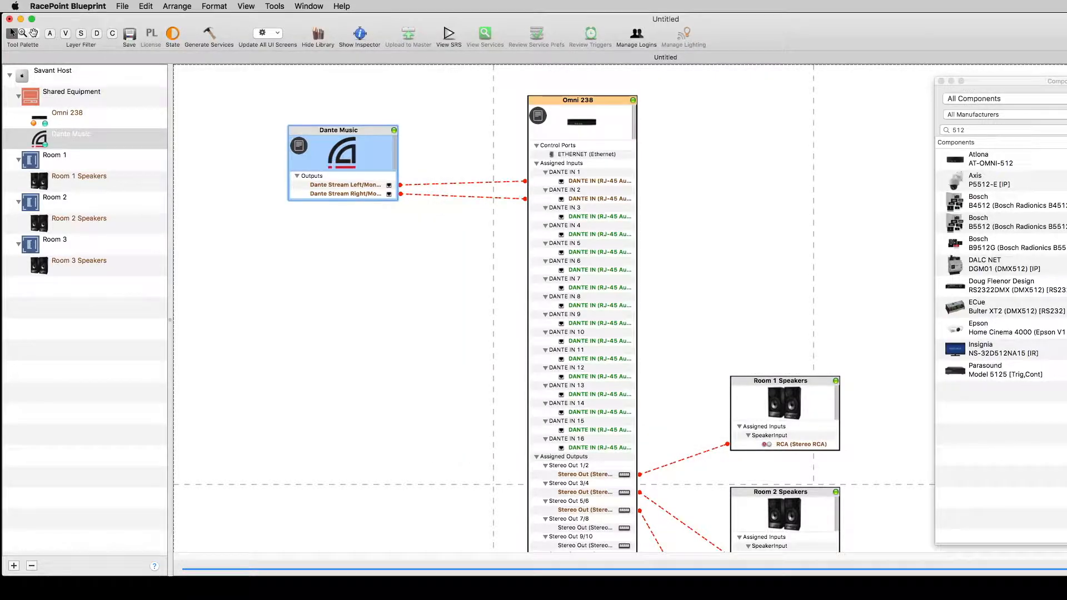
pyautogui.moveTo(417, 313); pyautogui.dragTo(354, 239)
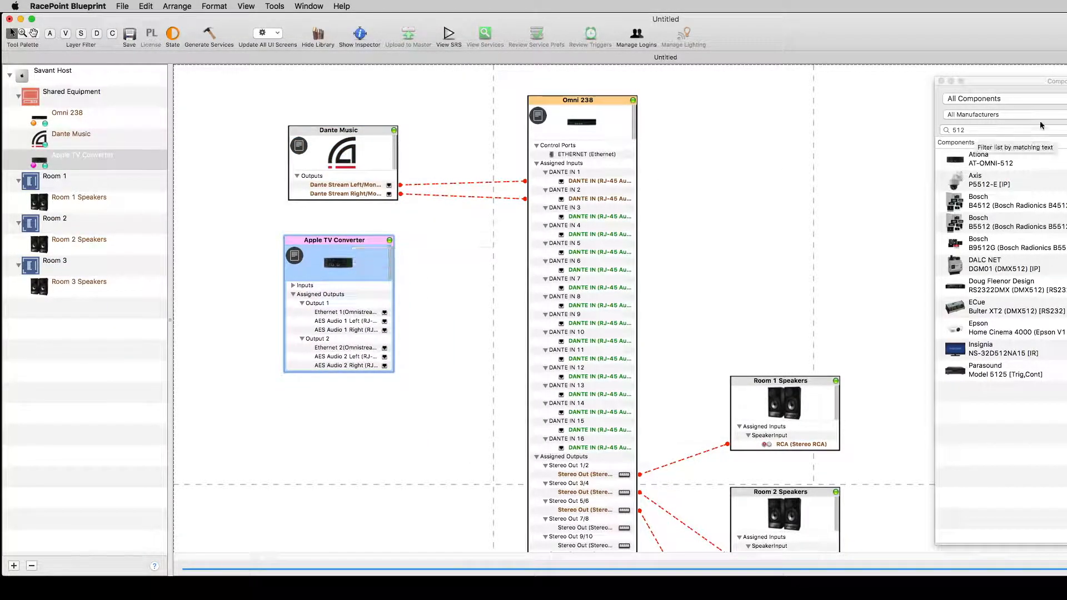
# Step: Search the library for apple and add the Apple TV (Fourth Generation) to Shared Equipment as Apple TV
pyautogui.click(979, 130)
pyautogui.write('apple')
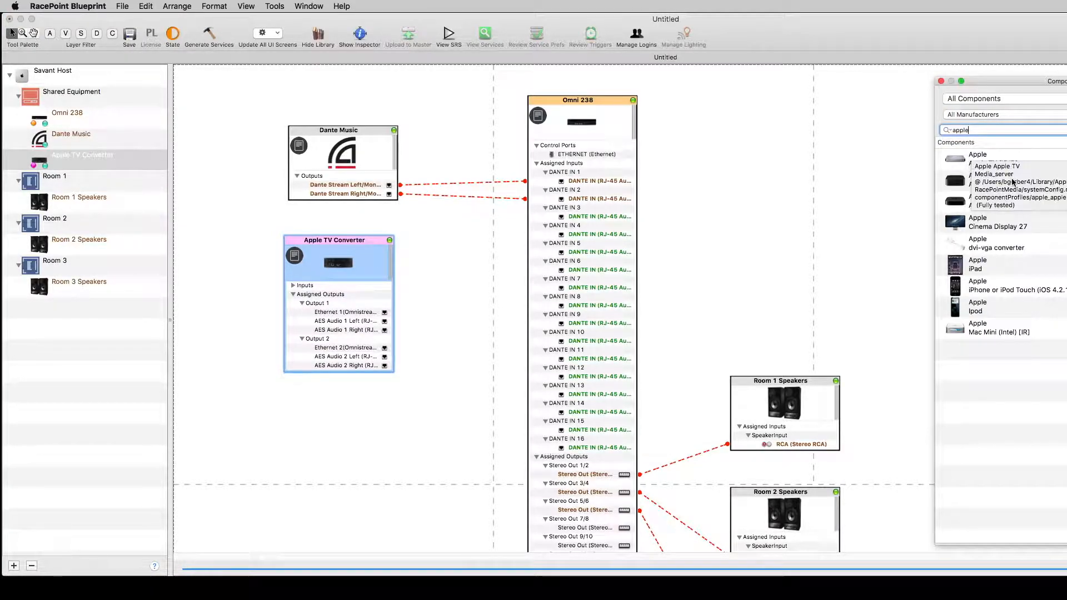
pyautogui.click(979, 183)
pyautogui.moveTo(978, 183); pyautogui.dragTo(222, 304)
pyautogui.moveTo(578, 391); pyautogui.dragTo(476, 393)
pyautogui.write('Apple TV')
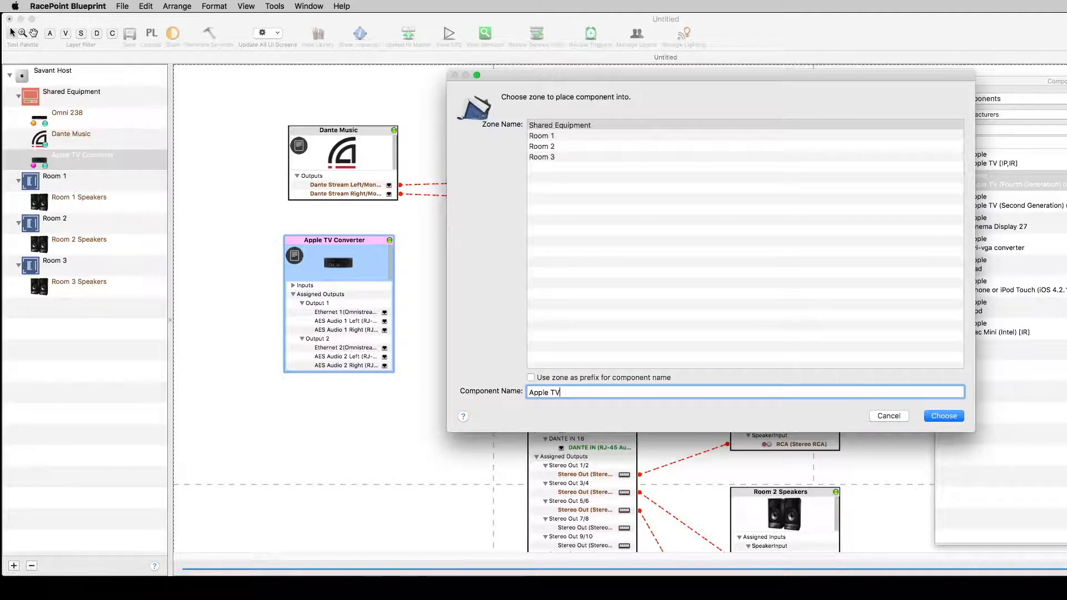
pyautogui.press('Return')
# Step: Arrange the Apple TV Converter between the Apple TV and the Omni 238, with Dante Music aligned above it
pyautogui.moveTo(303, 307); pyautogui.dragTo(381, 252)
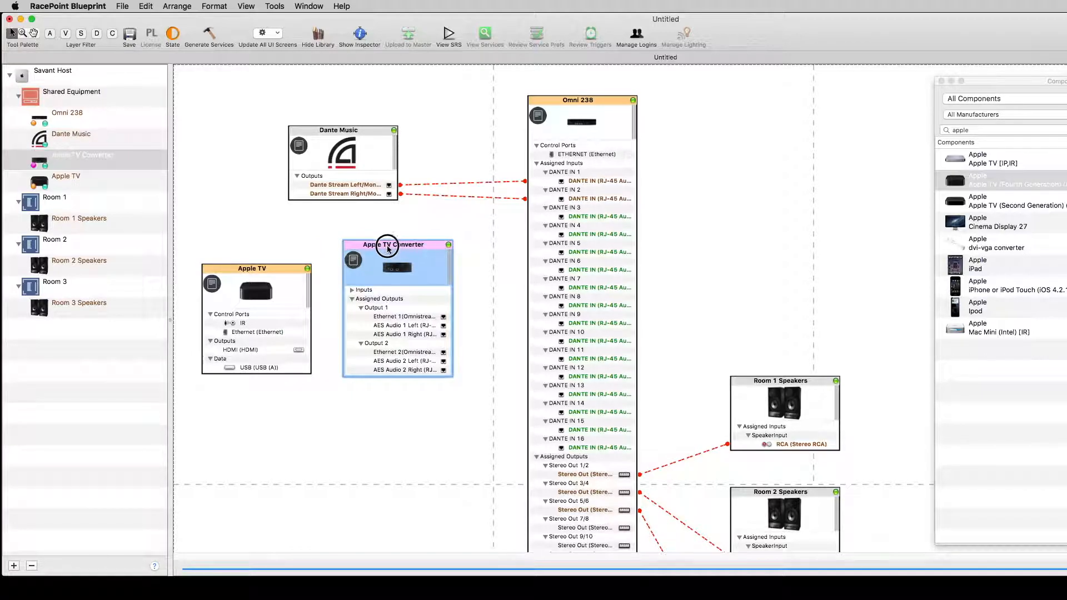
pyautogui.moveTo(360, 136); pyautogui.dragTo(422, 136)
pyautogui.moveTo(423, 242); pyautogui.dragTo(425, 242)
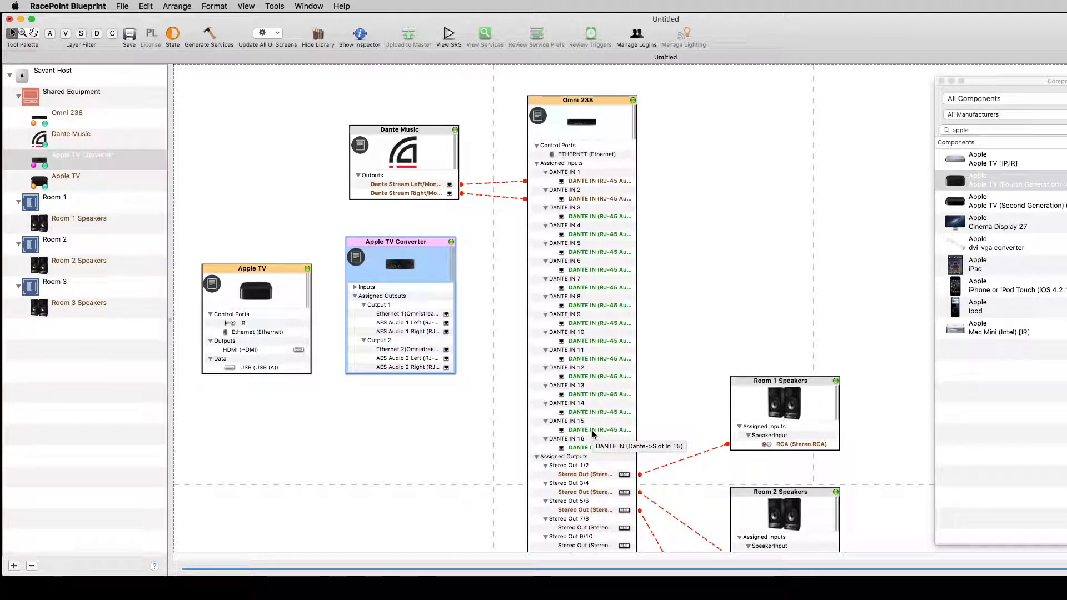
# Step: Inspect the Omni 238, list its slots with the available modules, and check the modules supported by Slot In 1
pyautogui.click(617, 127)
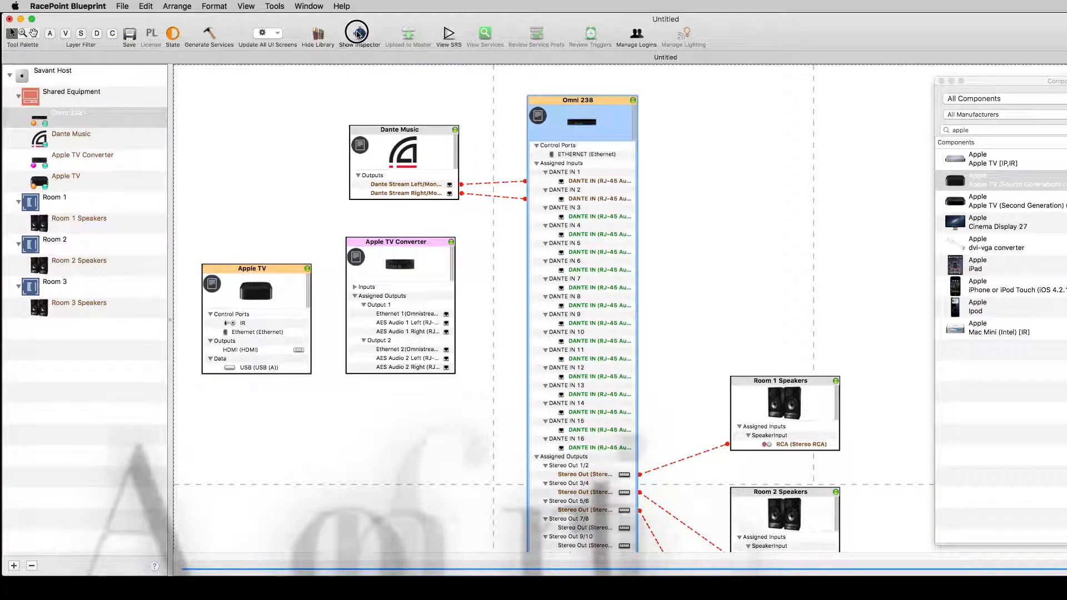
pyautogui.click(358, 34)
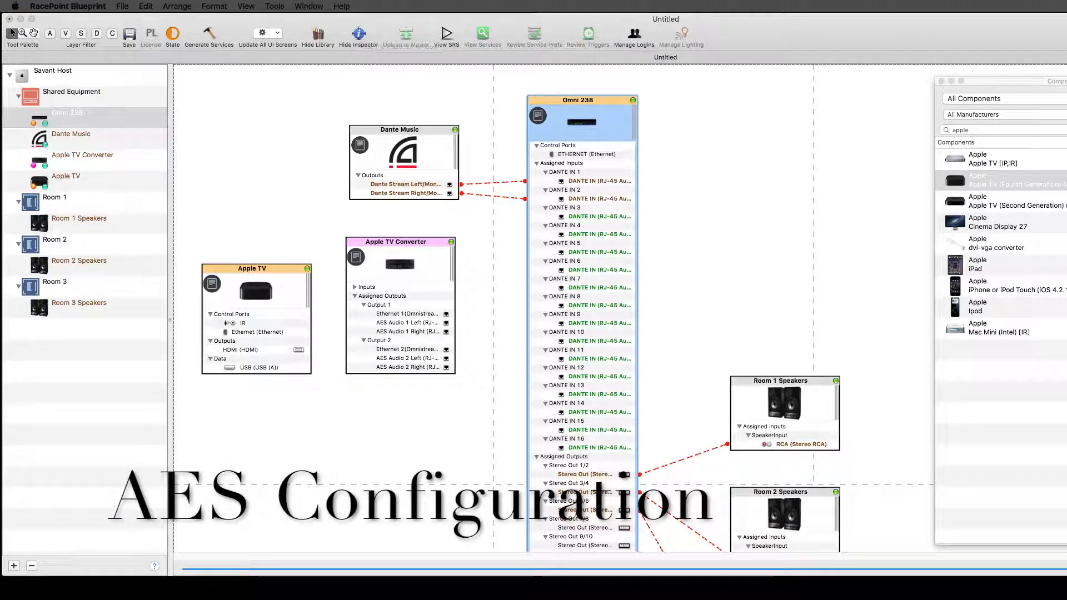
pyautogui.moveTo(905, 106); pyautogui.dragTo(692, 56)
pyautogui.click(600, 215)
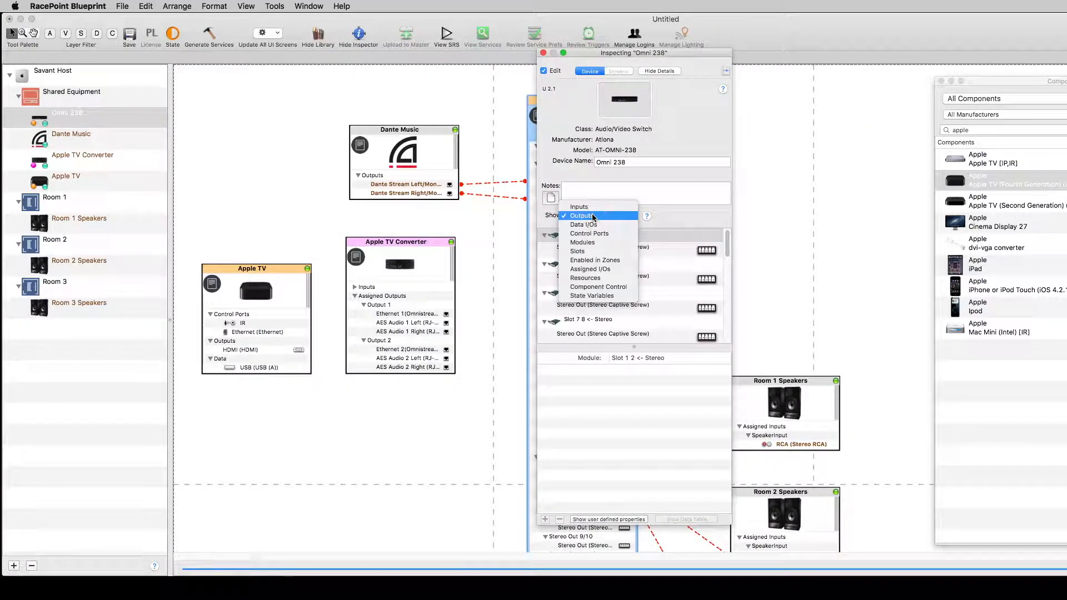
pyautogui.click(610, 251)
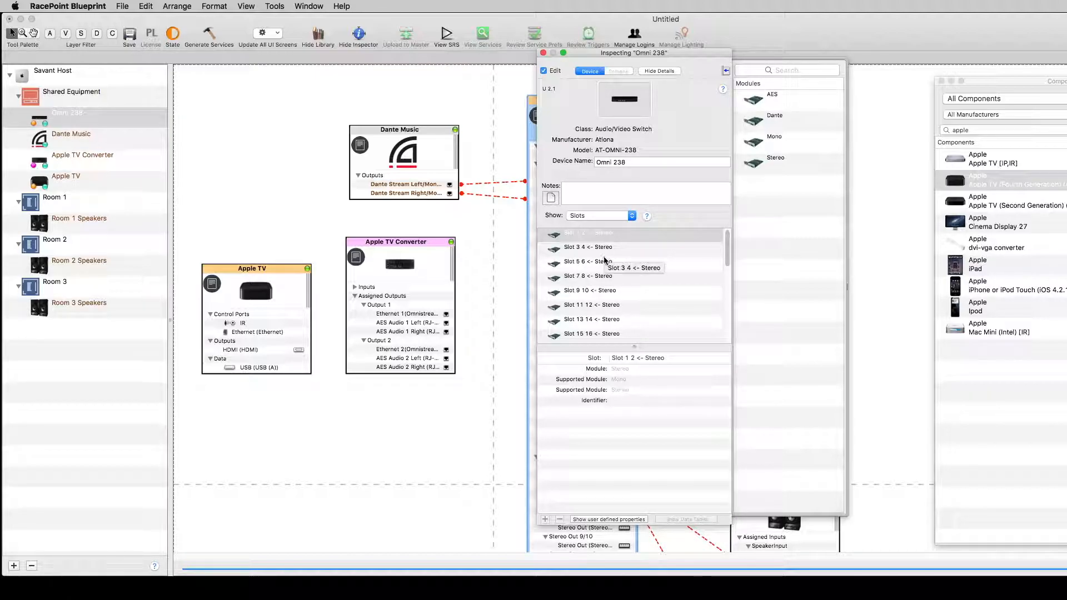
pyautogui.moveTo(728, 245); pyautogui.dragTo(727, 271)
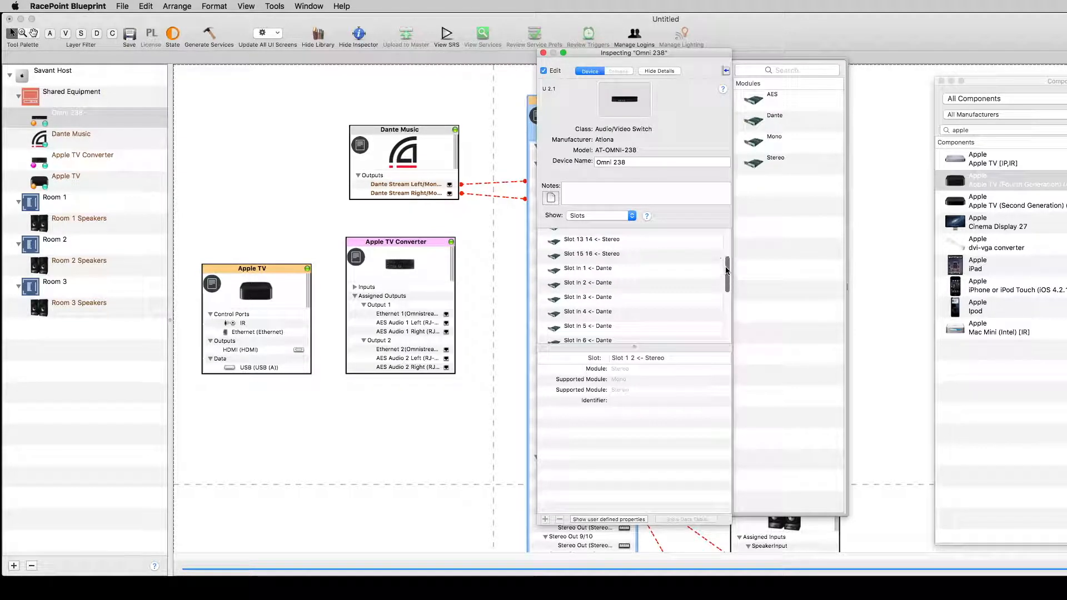
pyautogui.click(623, 271)
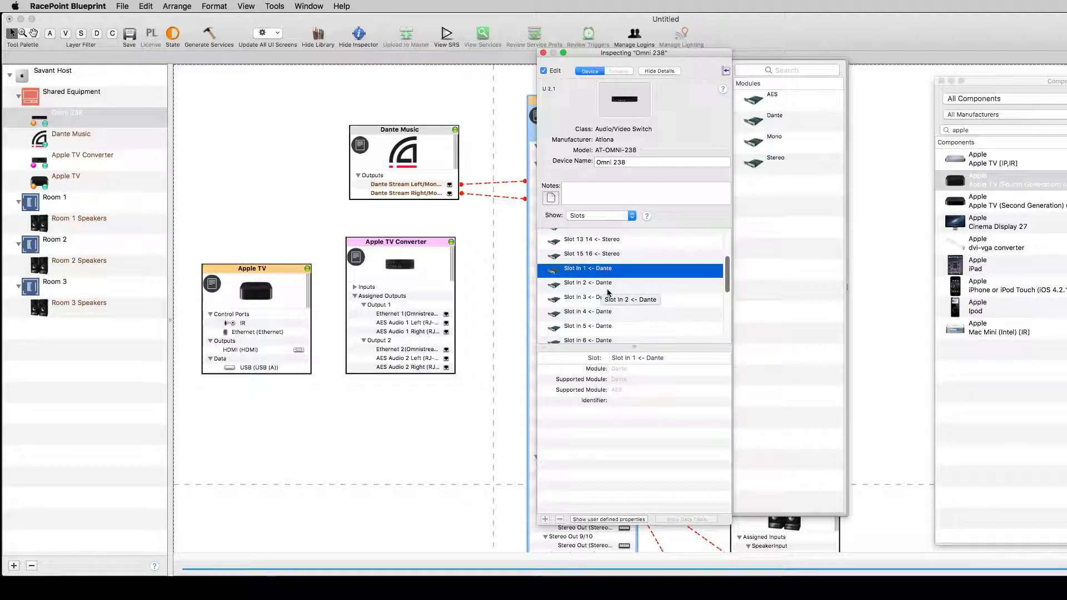
# Step: Delete the Dante modules from Slot In 3 and Slot In 4 of the Omni 238
pyautogui.click(588, 299)
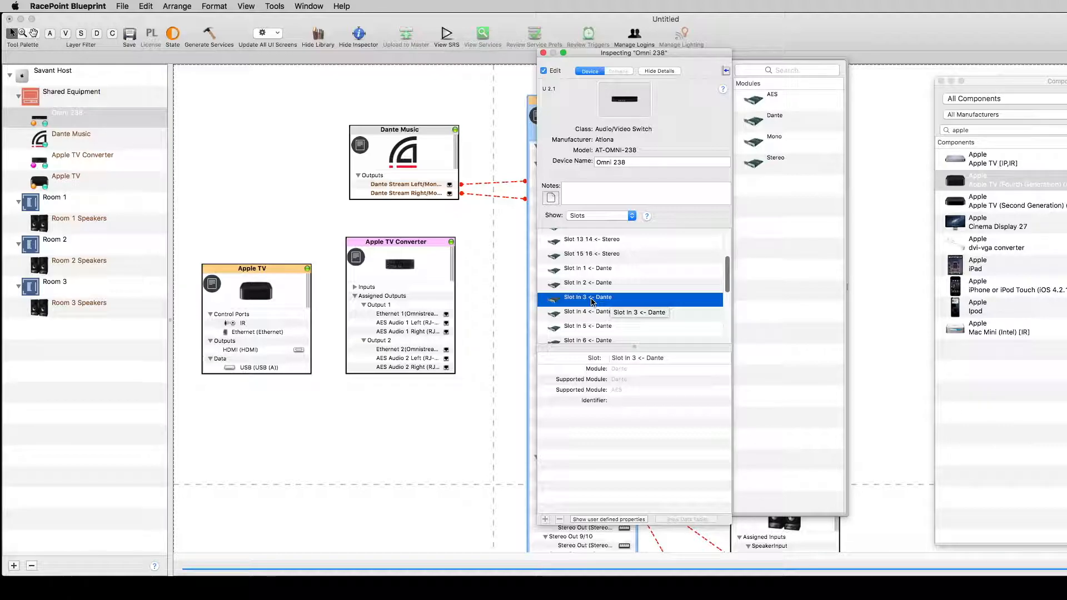
pyautogui.press('super+Tab')
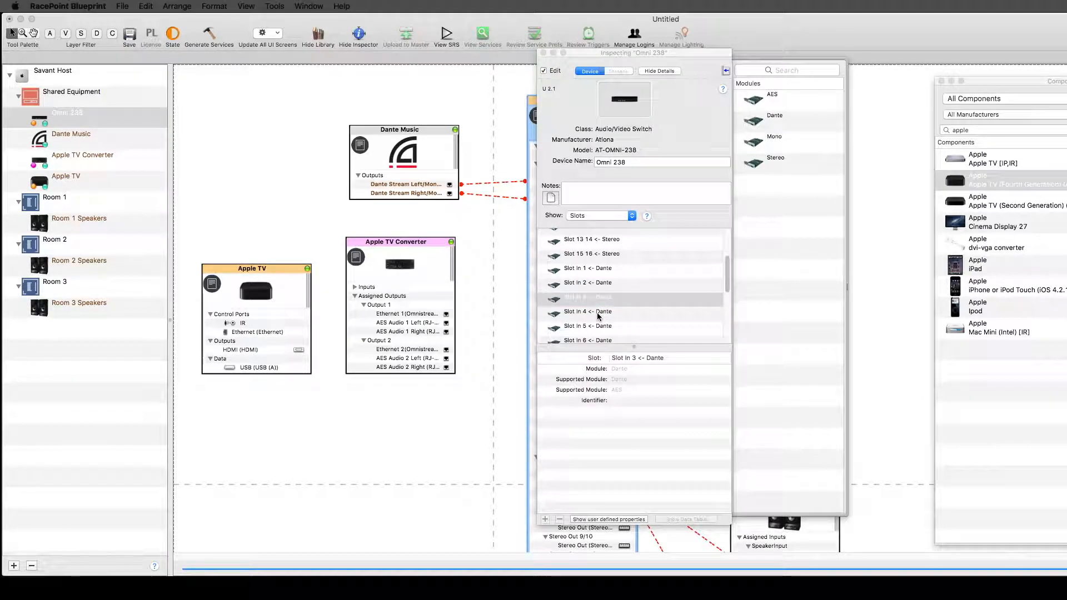
pyautogui.moveTo(0, 198); pyautogui.dragTo(530, 195)
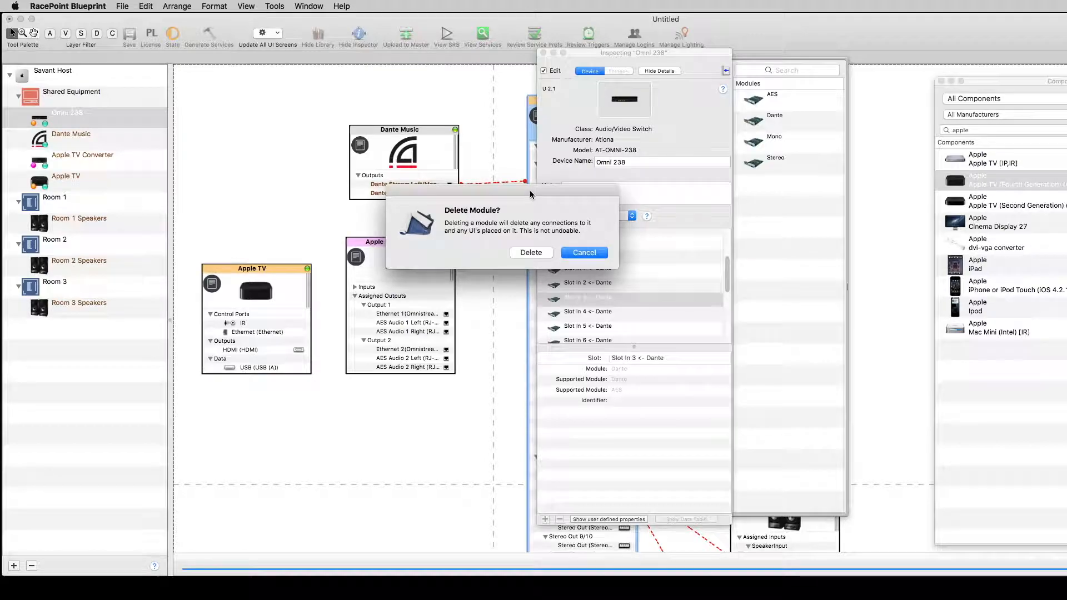
pyautogui.click(531, 253)
pyautogui.click(643, 315)
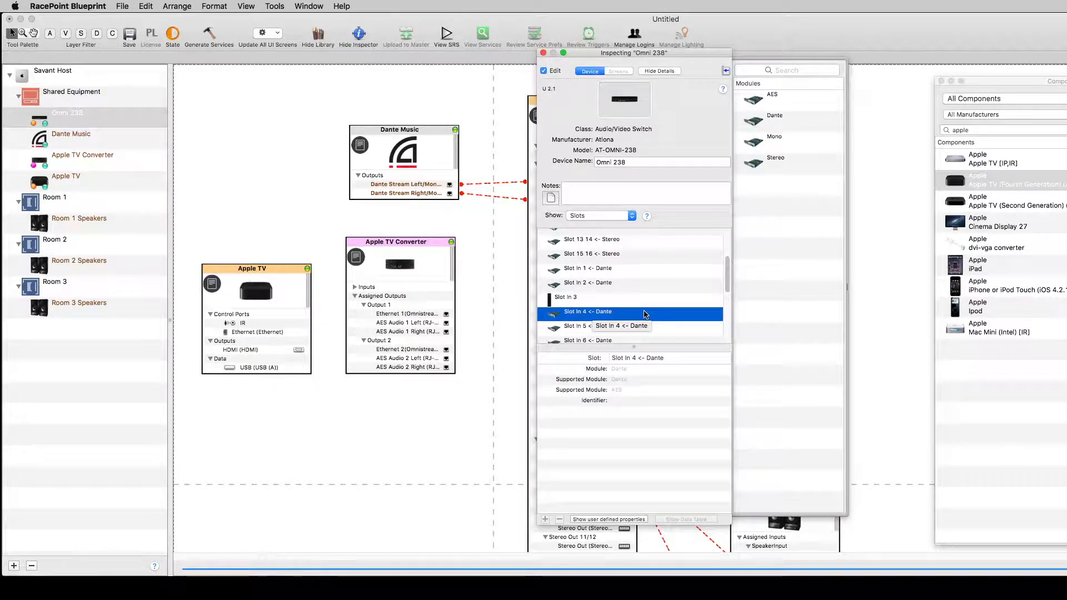
pyautogui.press('Delete')
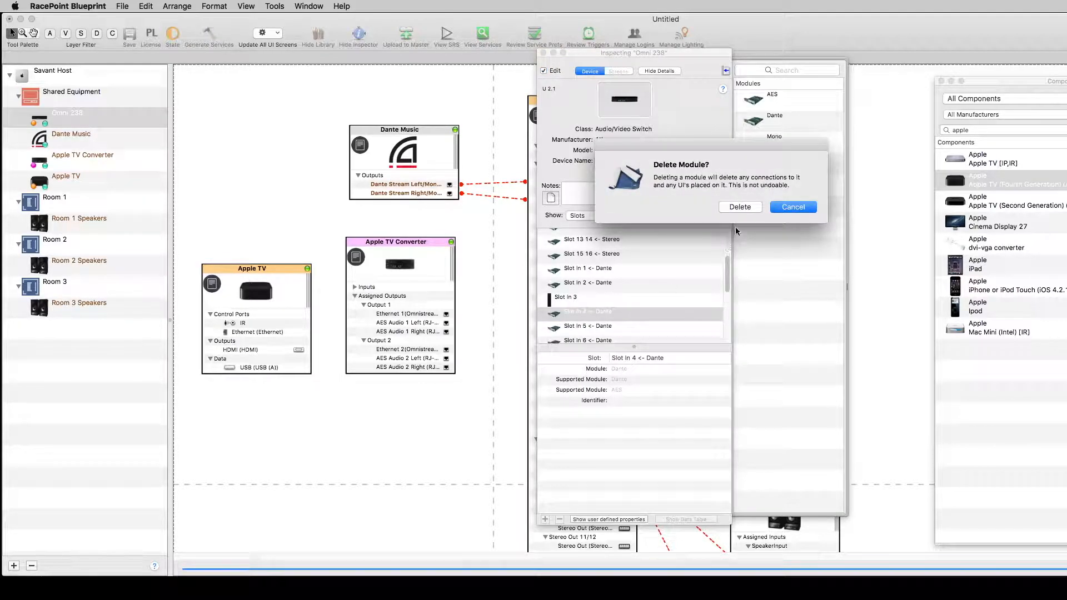
pyautogui.click(740, 207)
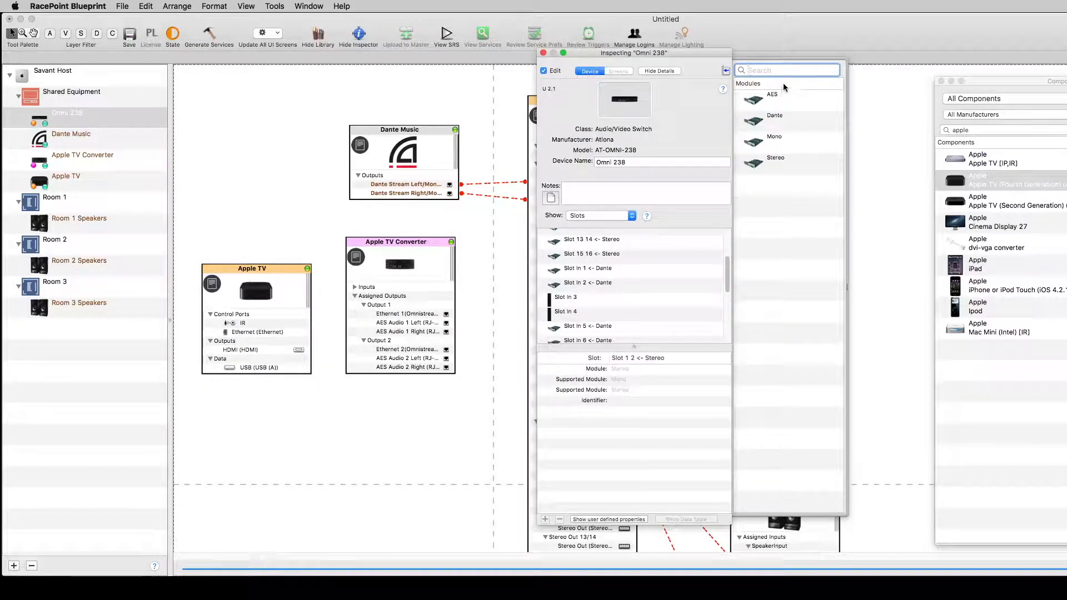
# Step: Install AES modules in Omni 238 Slot In 3 and Slot In 4, review the slot list, and close the Inspector
pyautogui.click(780, 103)
pyautogui.moveTo(764, 103); pyautogui.dragTo(590, 302)
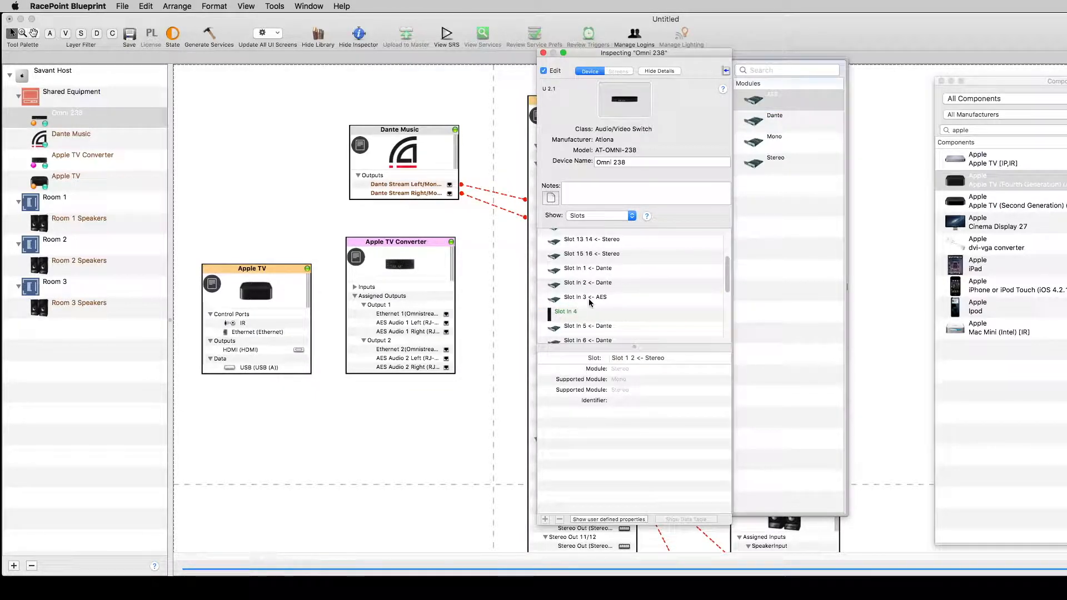
pyautogui.moveTo(761, 106); pyautogui.dragTo(593, 313)
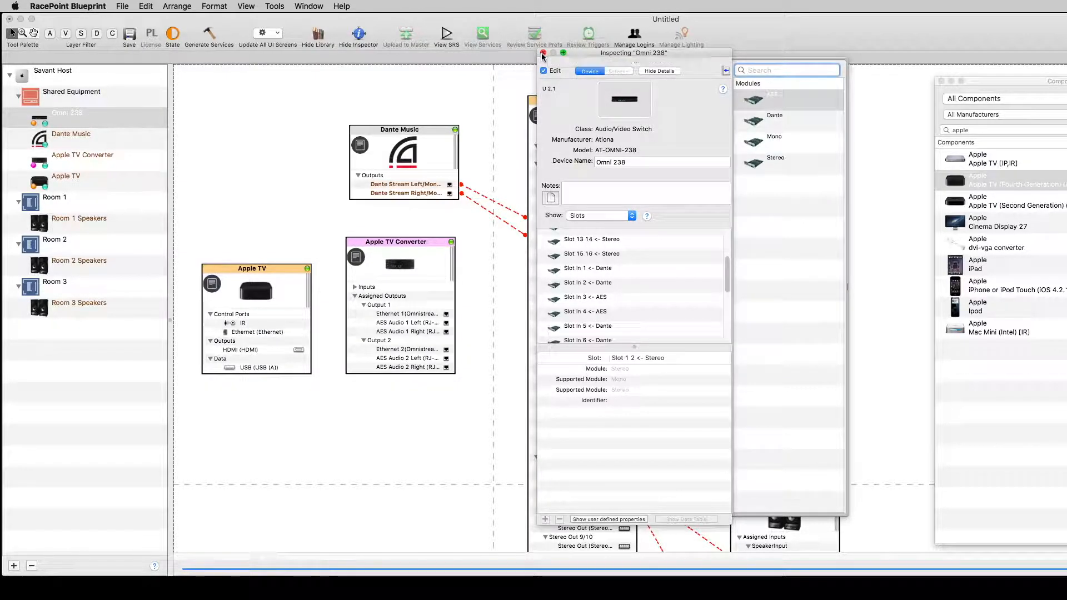
pyautogui.scroll(-5, 605, 328)
pyautogui.scroll(3, 605, 326)
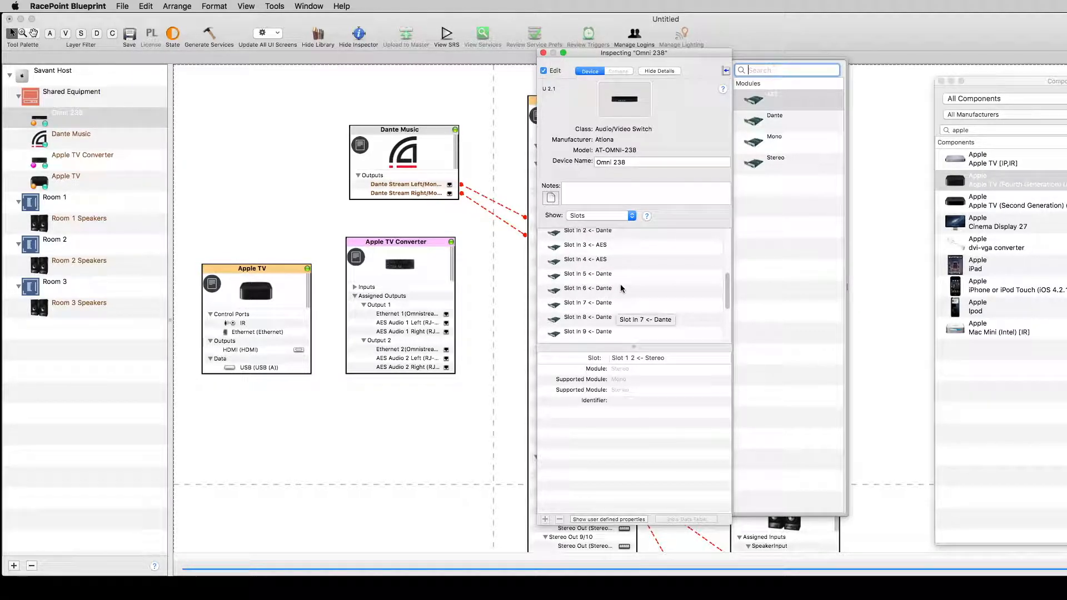
pyautogui.moveTo(728, 290); pyautogui.dragTo(729, 254)
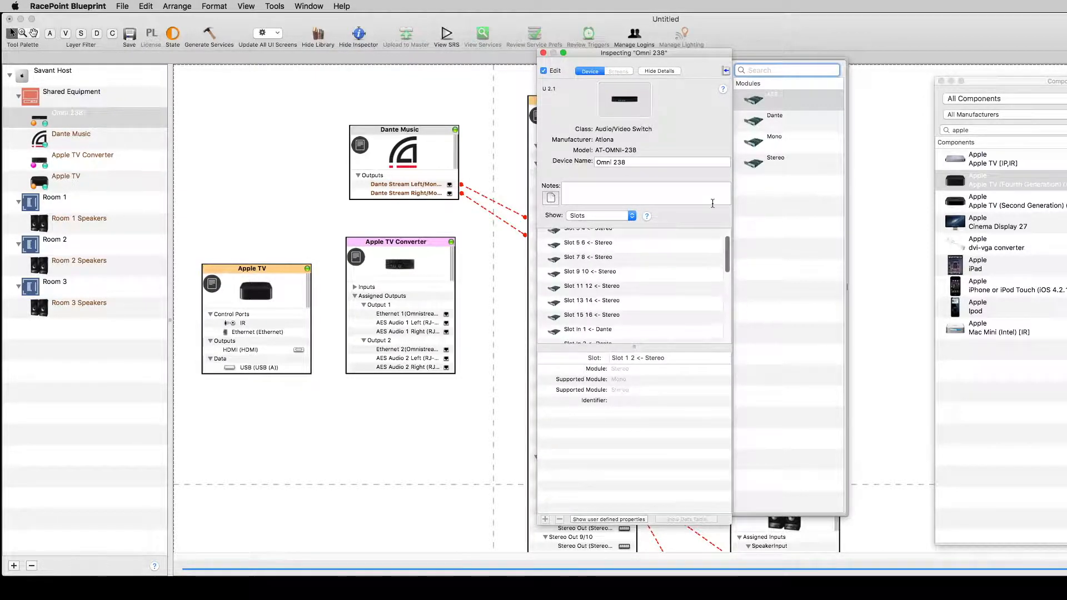
pyautogui.click(543, 54)
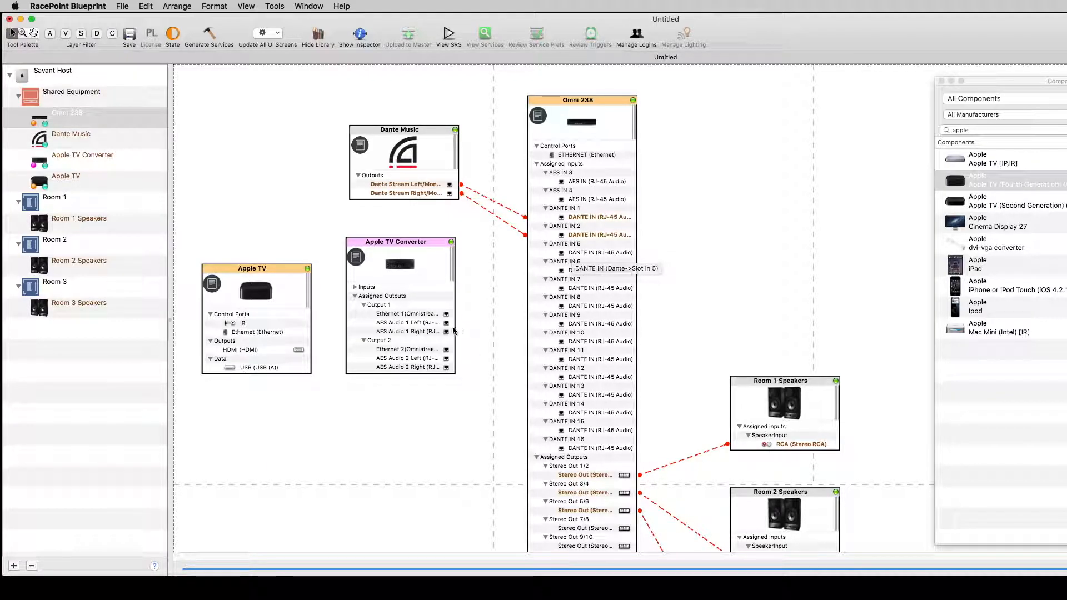
# Step: Wire the Apple TV Converter's AES Audio 1 Left and Right to Omni 238 AES IN 3 and 4, and Apple TV HDMI to HDMI IN 1
pyautogui.moveTo(432, 327)
pyautogui.mouseDown()
pyautogui.moveTo(549, 231)
pyautogui.moveTo(564, 182)
pyautogui.moveTo(447, 334)
pyautogui.mouseUp()
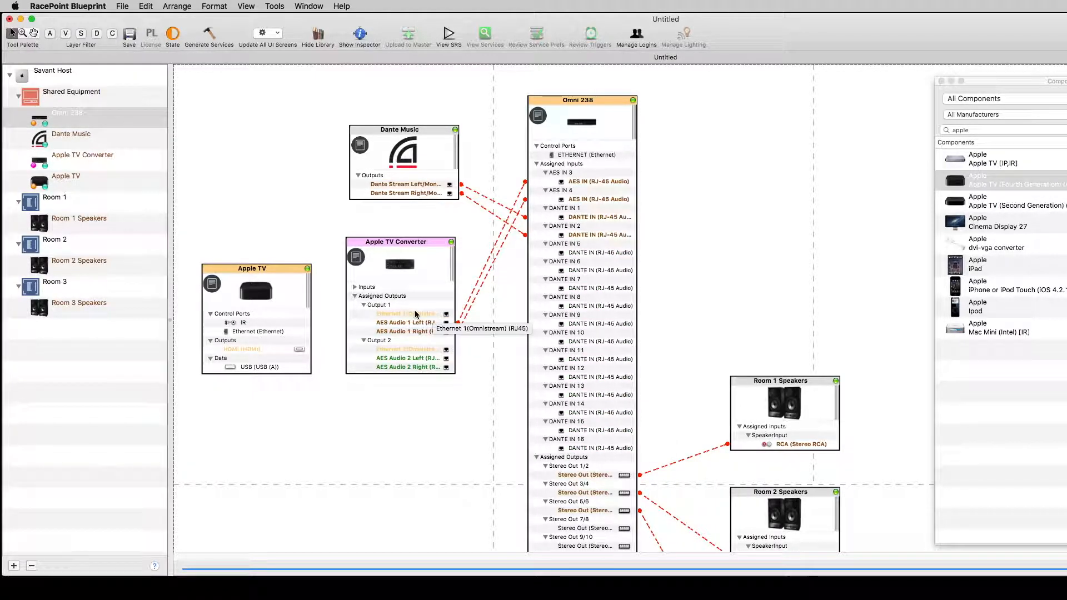
pyautogui.click(354, 287)
pyautogui.moveTo(405, 297); pyautogui.dragTo(303, 349)
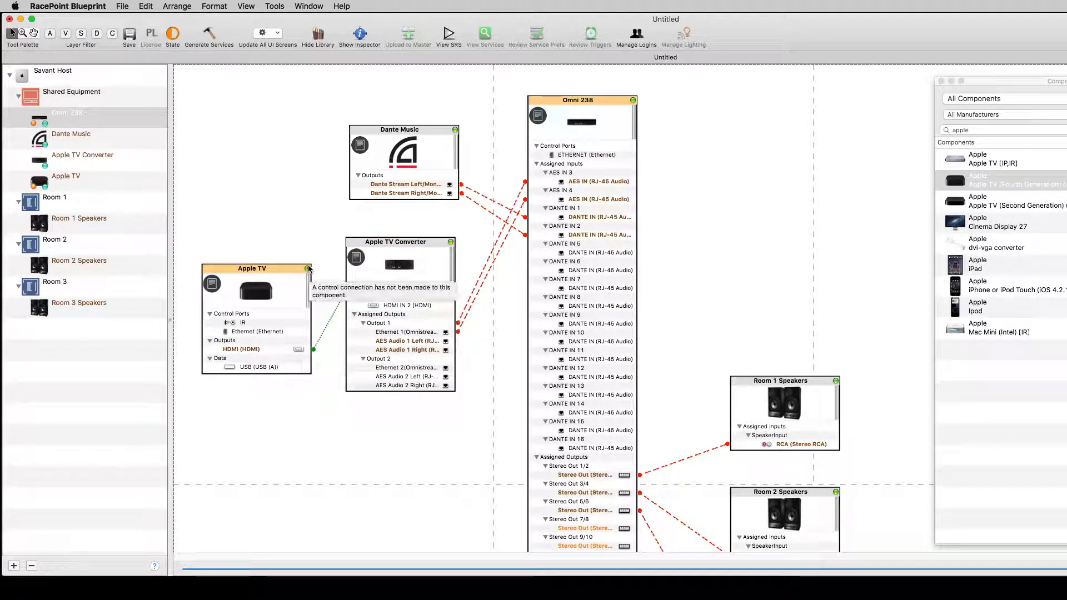
pyautogui.moveTo(305, 272)
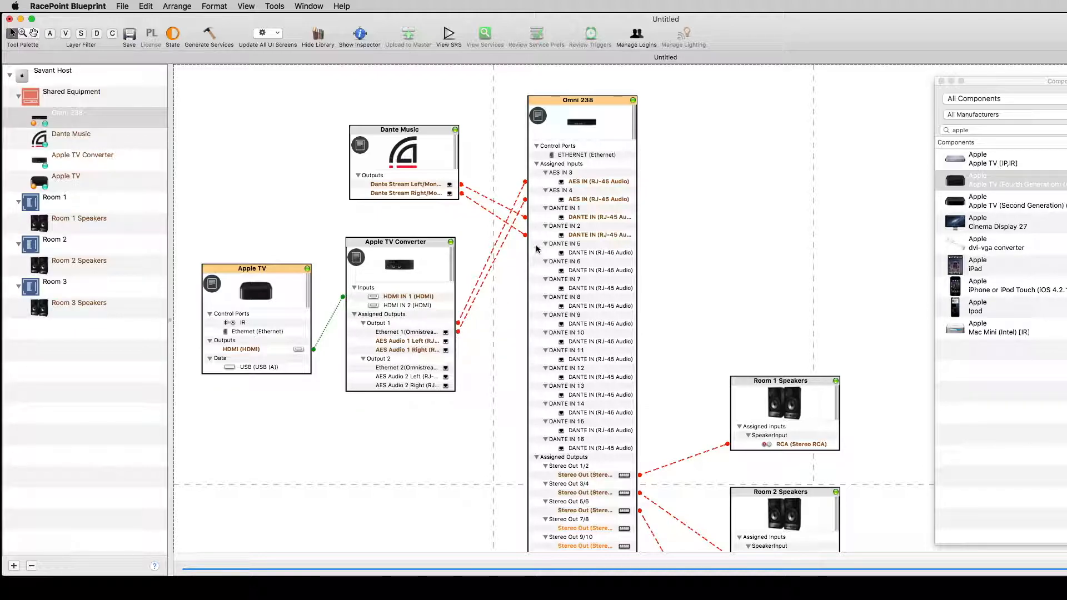
pyautogui.click(433, 376)
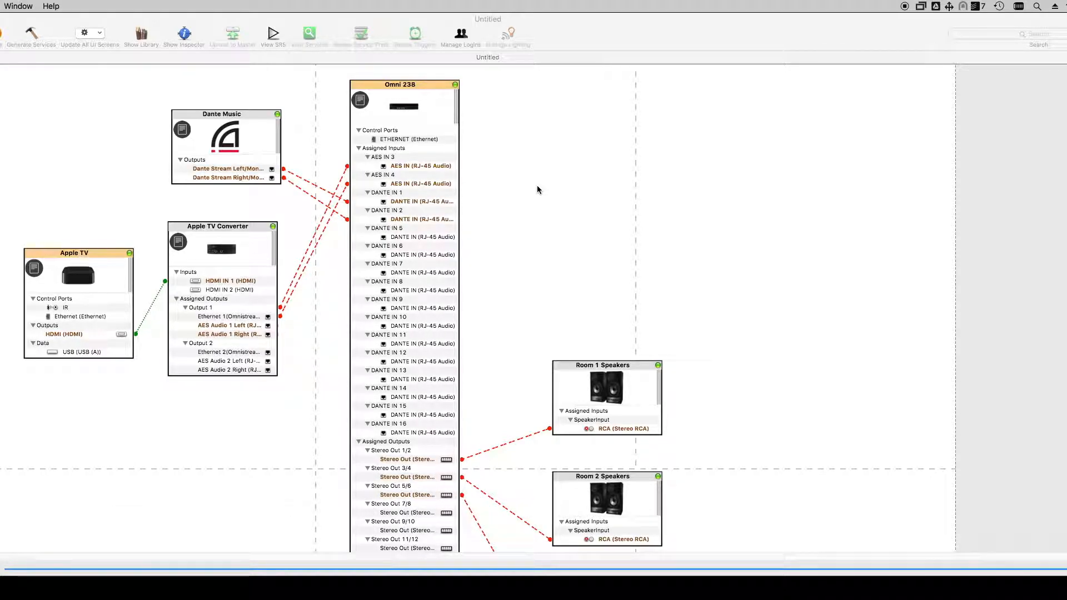
# Step: Open the Inspector for the Omni 238 with its State Variables listed, and place it clear of the device
pyautogui.click(438, 114)
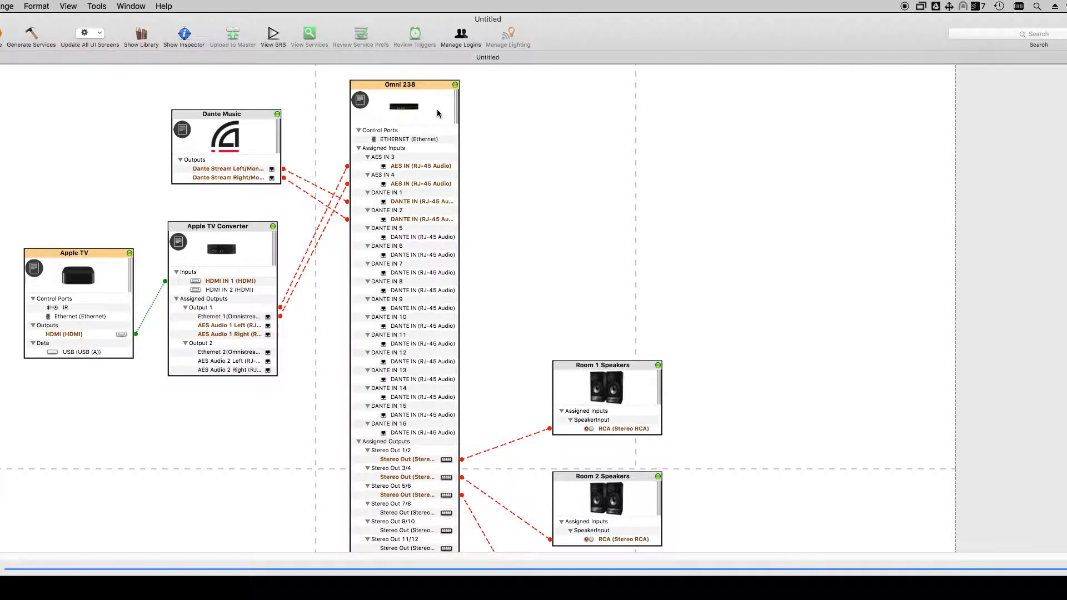
pyautogui.click(184, 35)
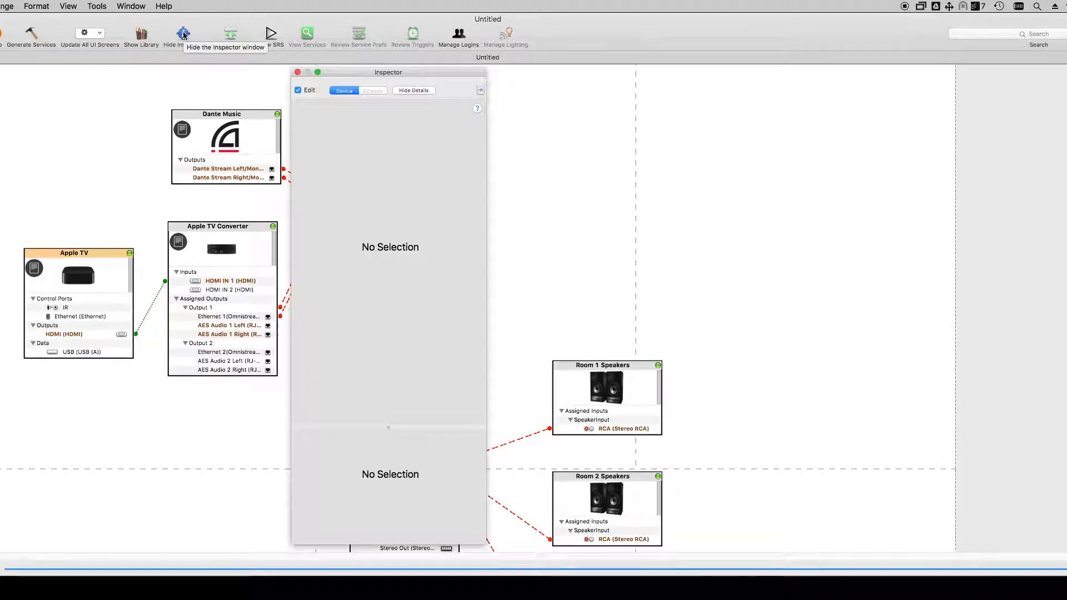
pyautogui.moveTo(390, 80); pyautogui.dragTo(305, 79)
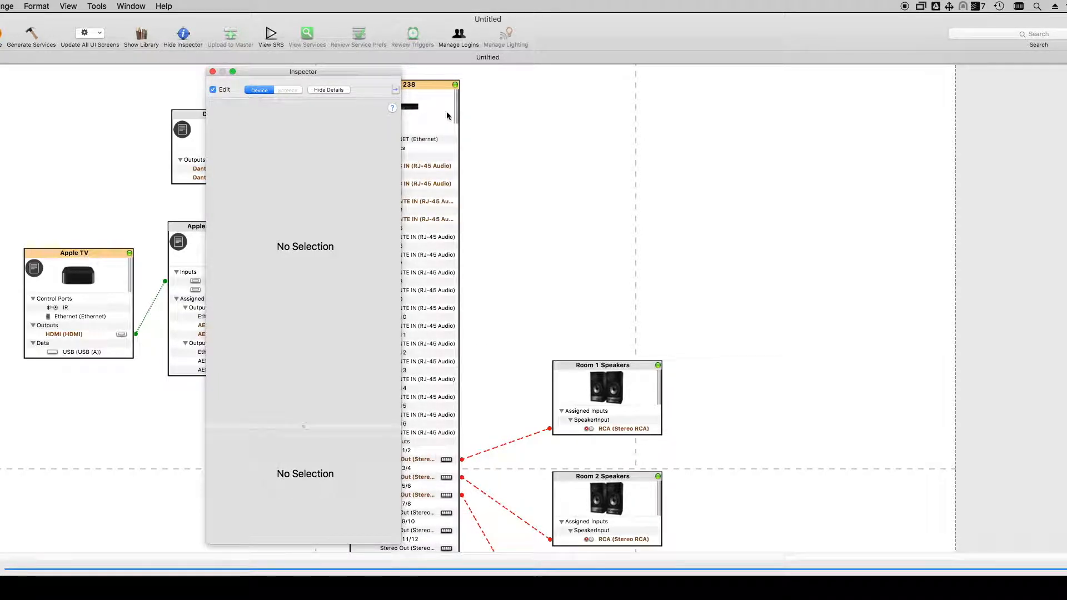
pyautogui.click(443, 112)
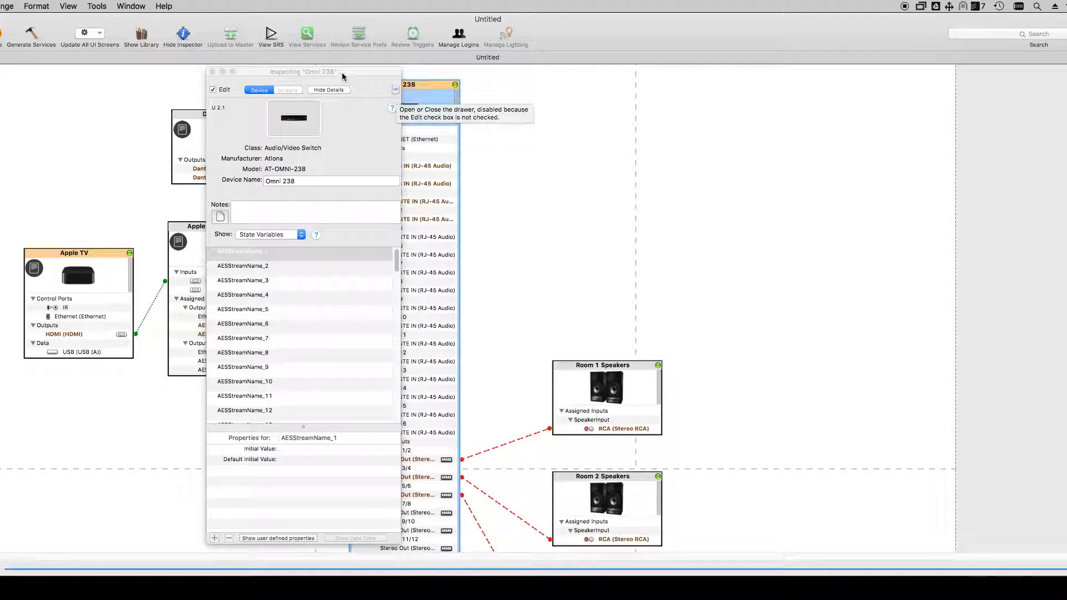
pyautogui.moveTo(341, 72); pyautogui.dragTo(407, 65)
pyautogui.click(332, 227)
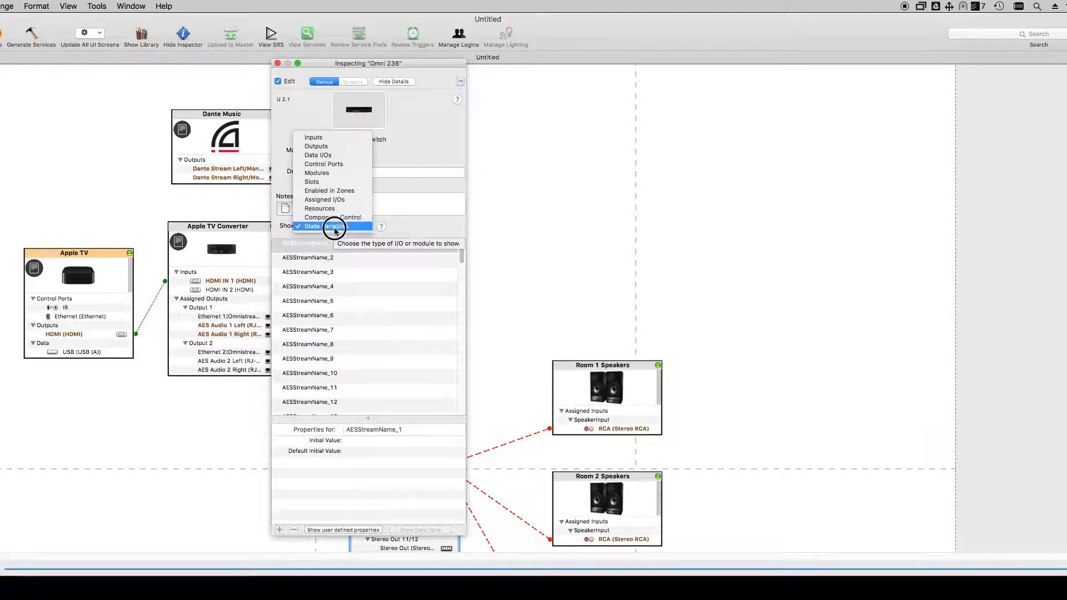
pyautogui.click(331, 228)
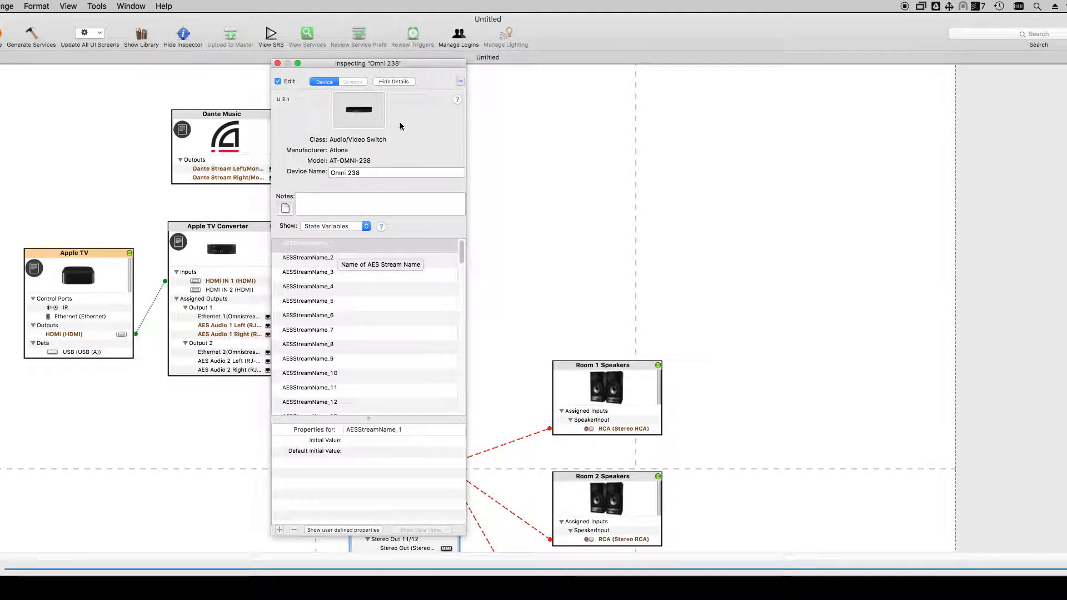
pyautogui.moveTo(392, 64); pyautogui.dragTo(259, 66)
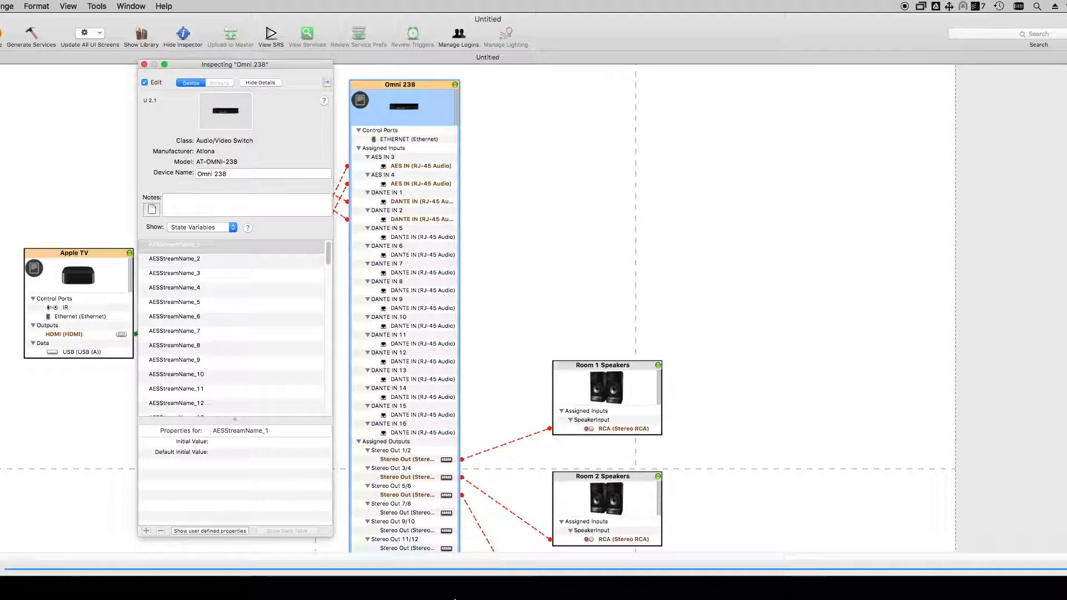
# Step: Switch to Dante Controller and arrange its routing view and the Omni 238 Inspector so both can be read together
pyautogui.moveTo(470, 597)
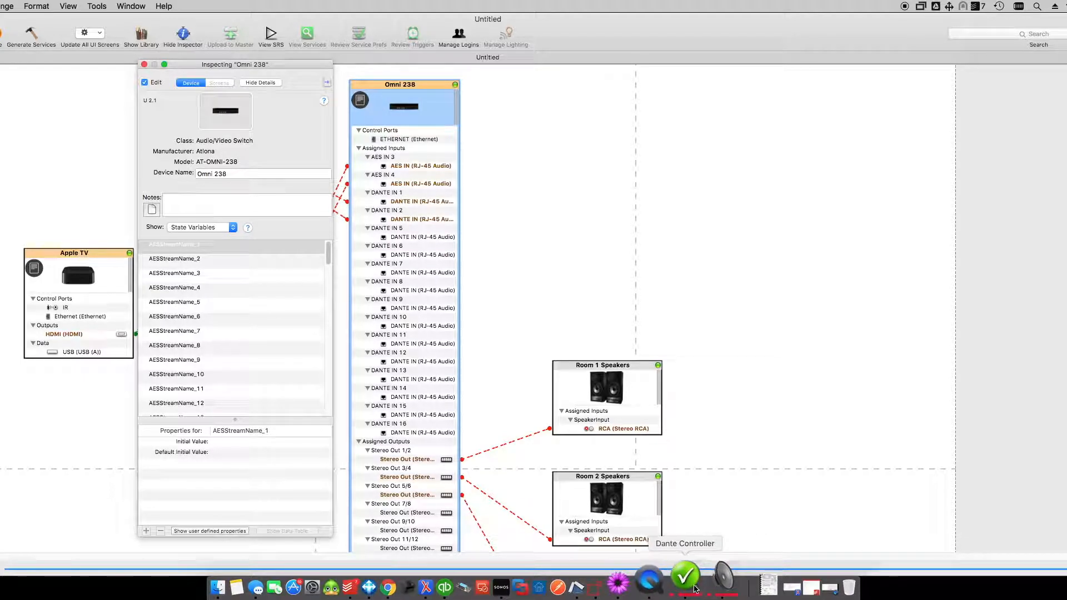
pyautogui.click(689, 588)
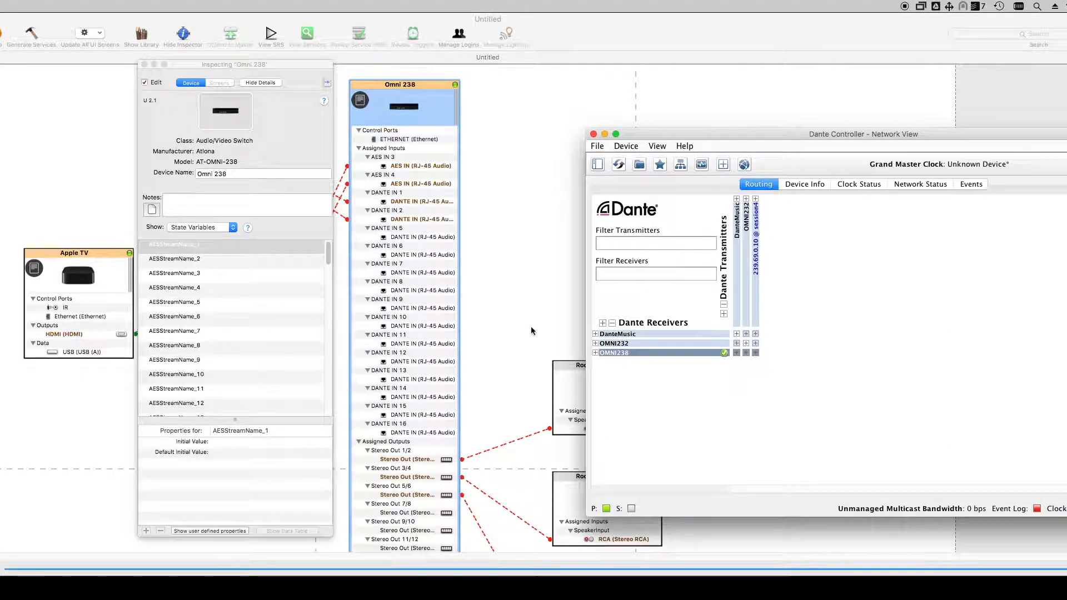
pyautogui.moveTo(737, 134); pyautogui.dragTo(603, 109)
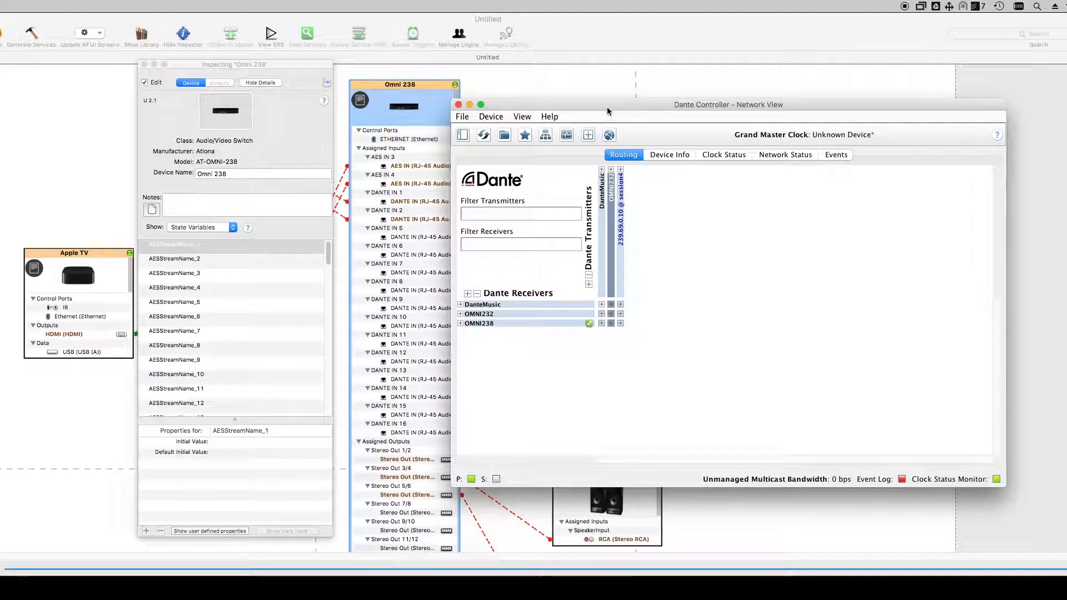
pyautogui.click(566, 324)
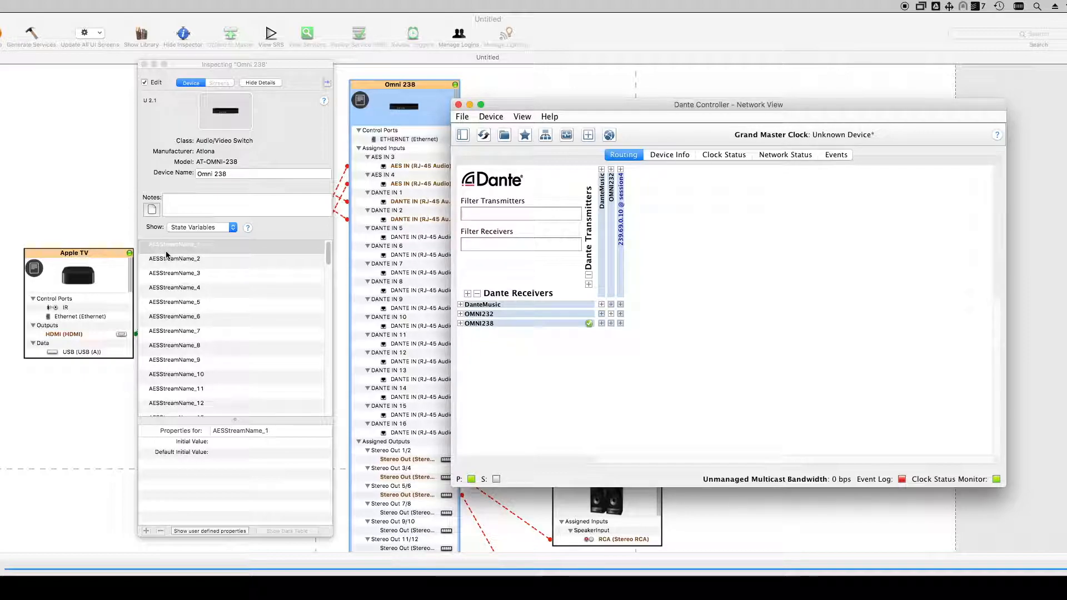
pyautogui.click(237, 68)
pyautogui.moveTo(237, 68); pyautogui.dragTo(89, 80)
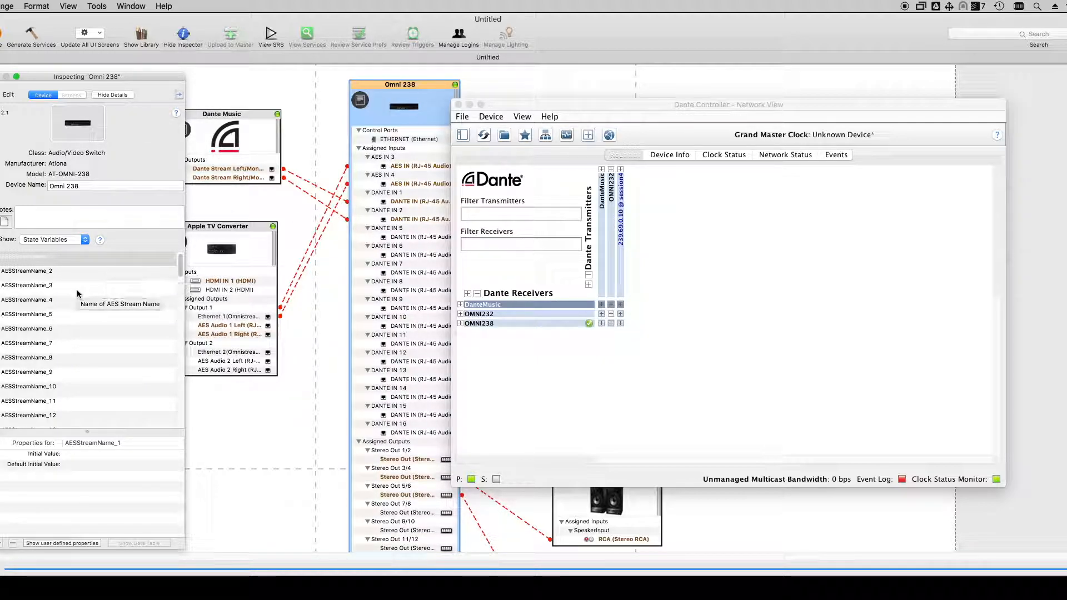
# Step: Set the initial value of the Omni 238 state variables AESStreamName_3 and AESStreamName_4 to session4
pyautogui.click(55, 288)
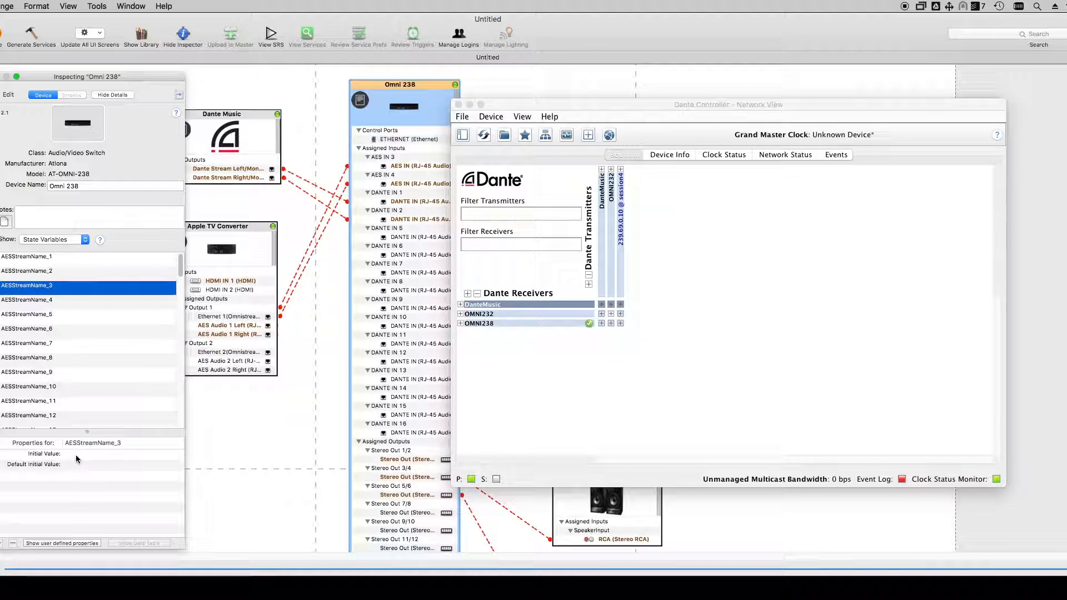
pyautogui.click(123, 454)
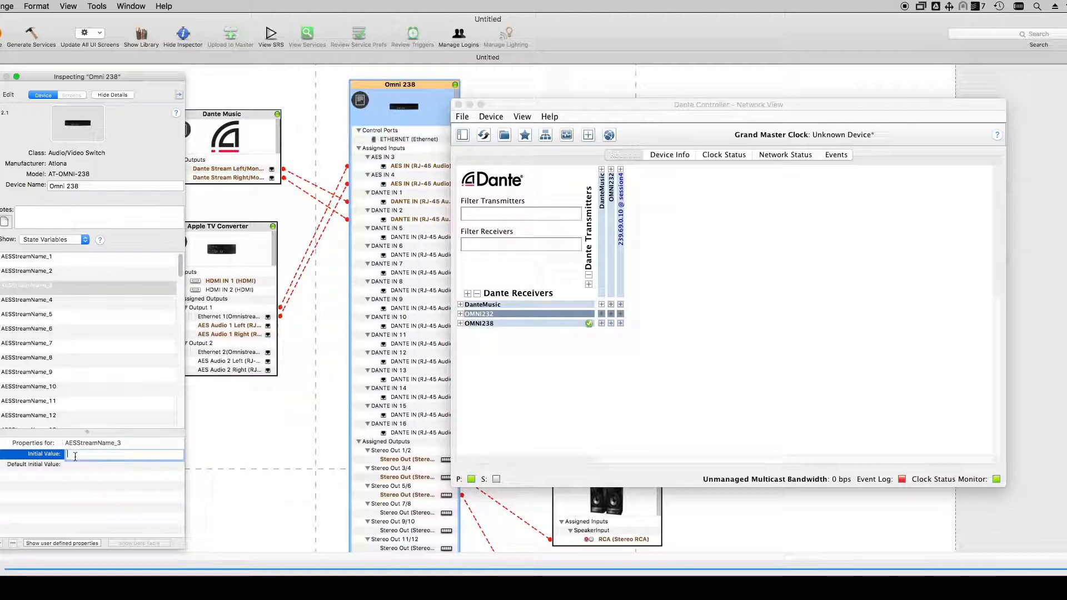
pyautogui.write('session4')
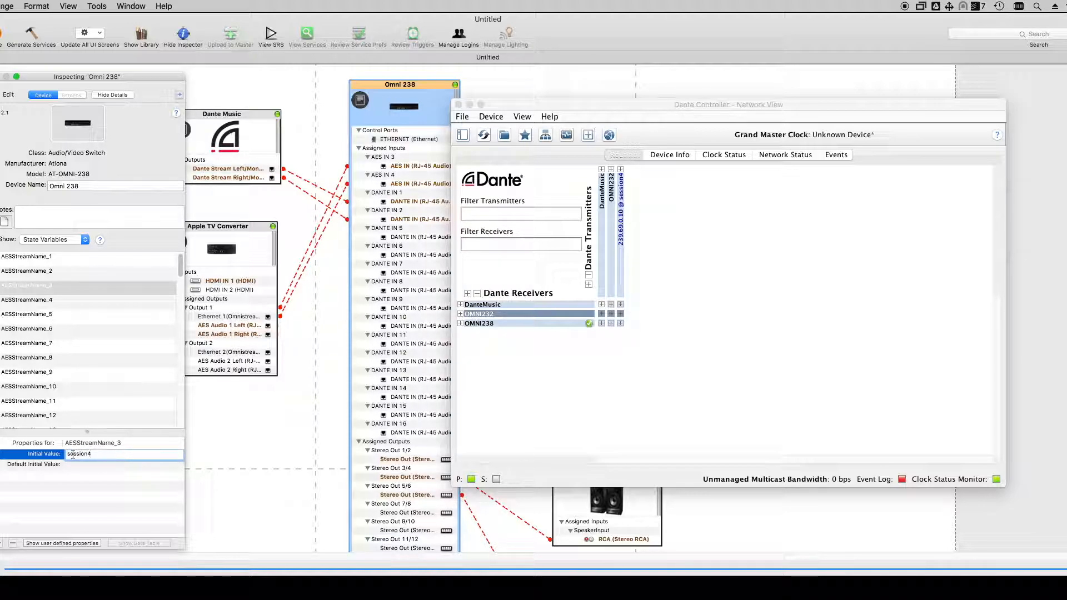
pyautogui.click(48, 304)
pyautogui.click(79, 456)
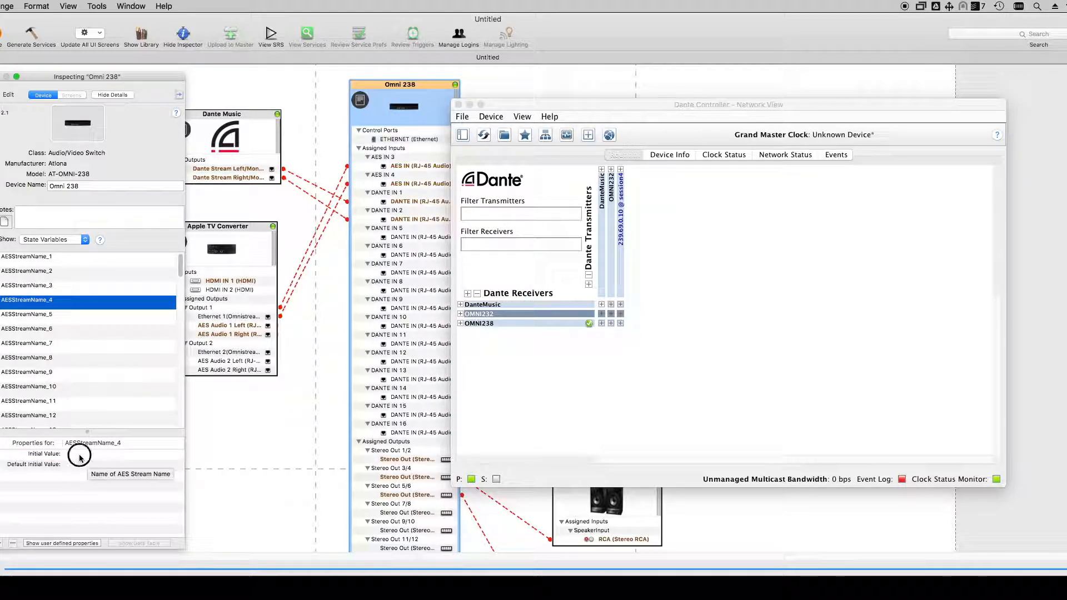
pyautogui.write('session')
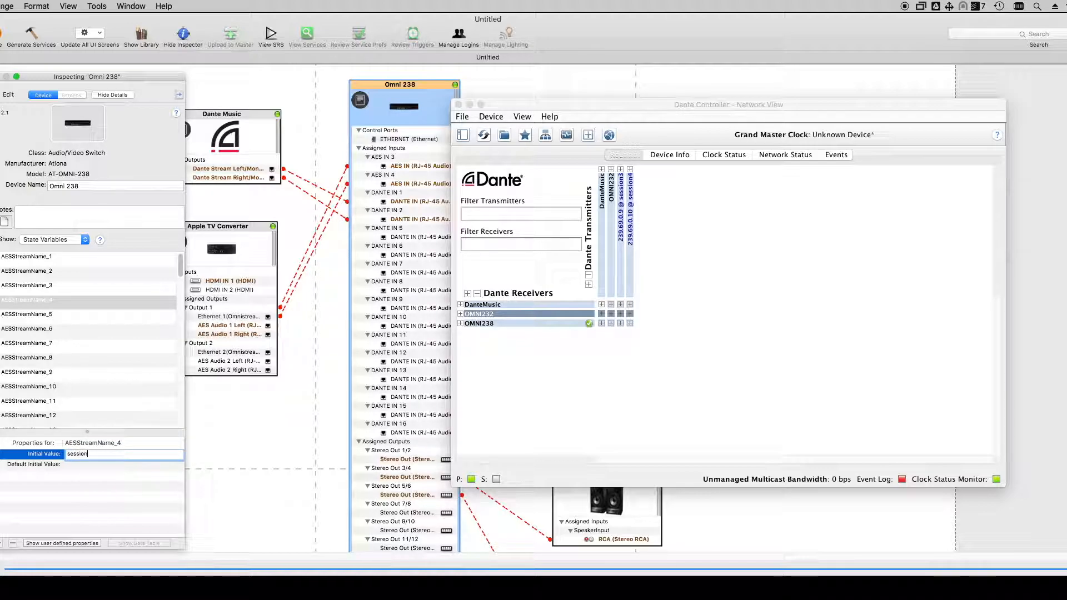
pyautogui.write('4')
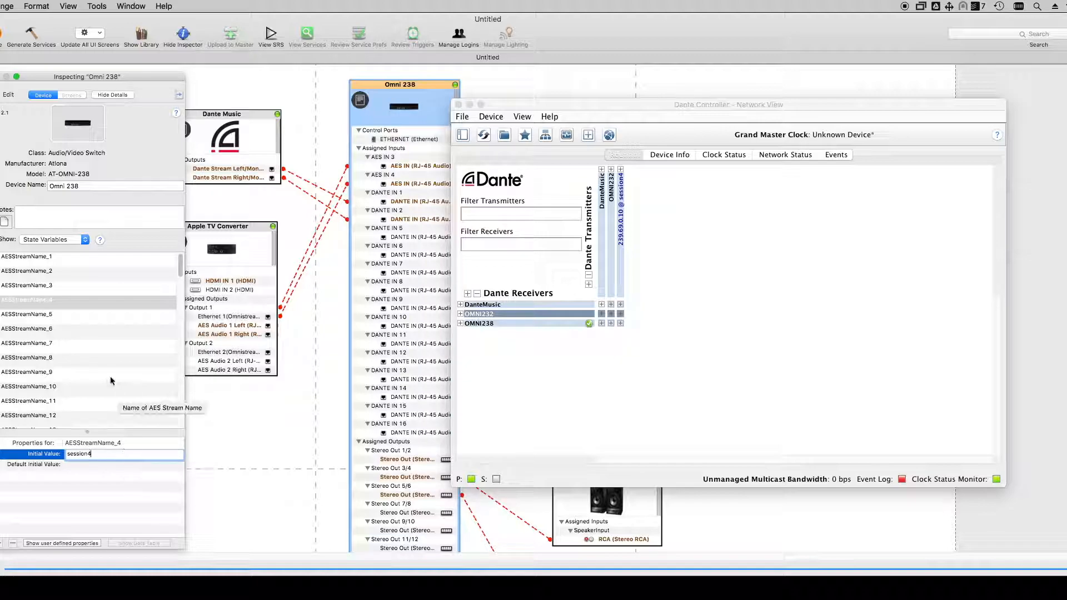
# Step: Expand the session4 transmitter's channels in Dante Controller, and set the initial values of AESStreamSlot_3 to 01 and AESStreamSlot_4 to 02
pyautogui.scroll(-5, 104, 372)
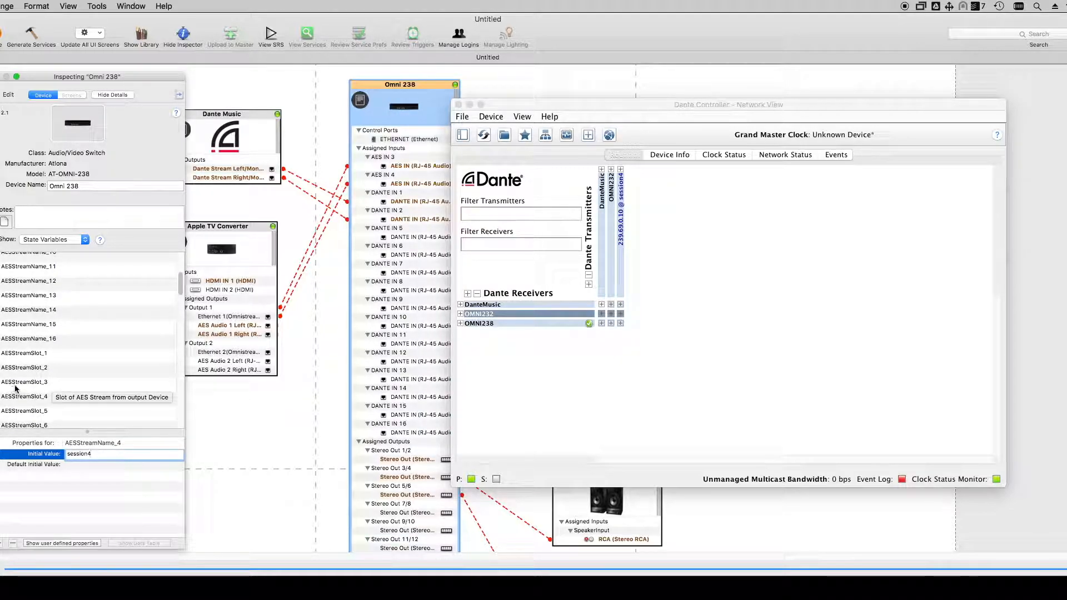
pyautogui.click(58, 388)
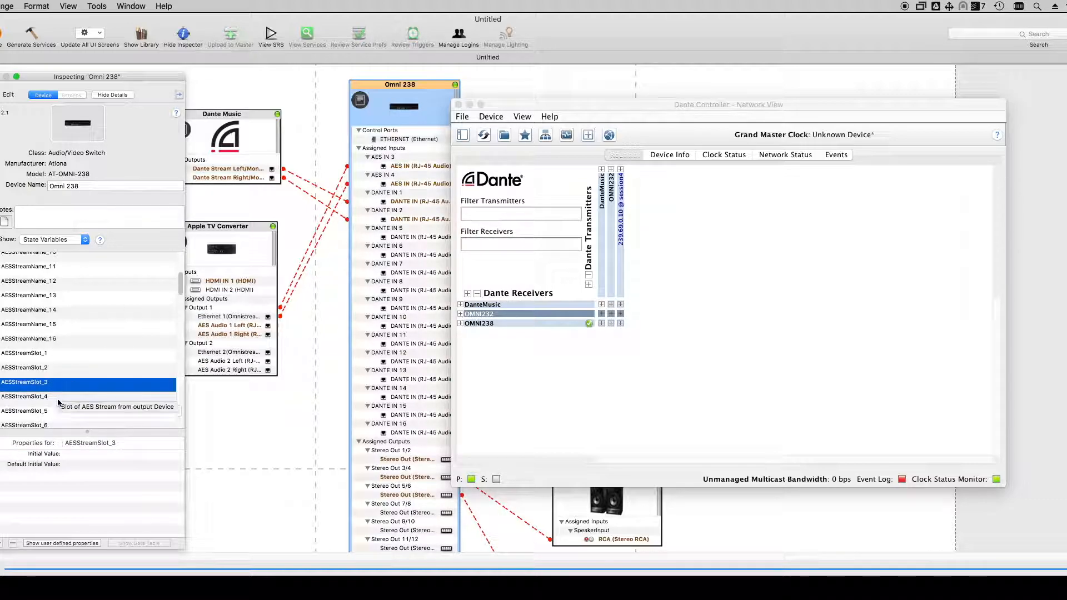
pyautogui.click(621, 170)
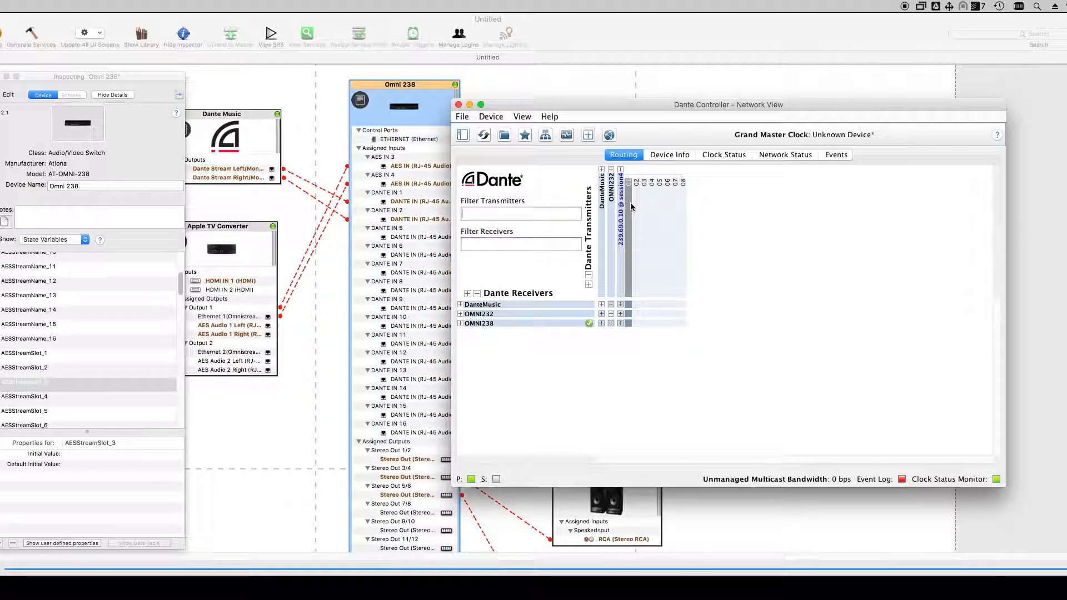
pyautogui.click(84, 455)
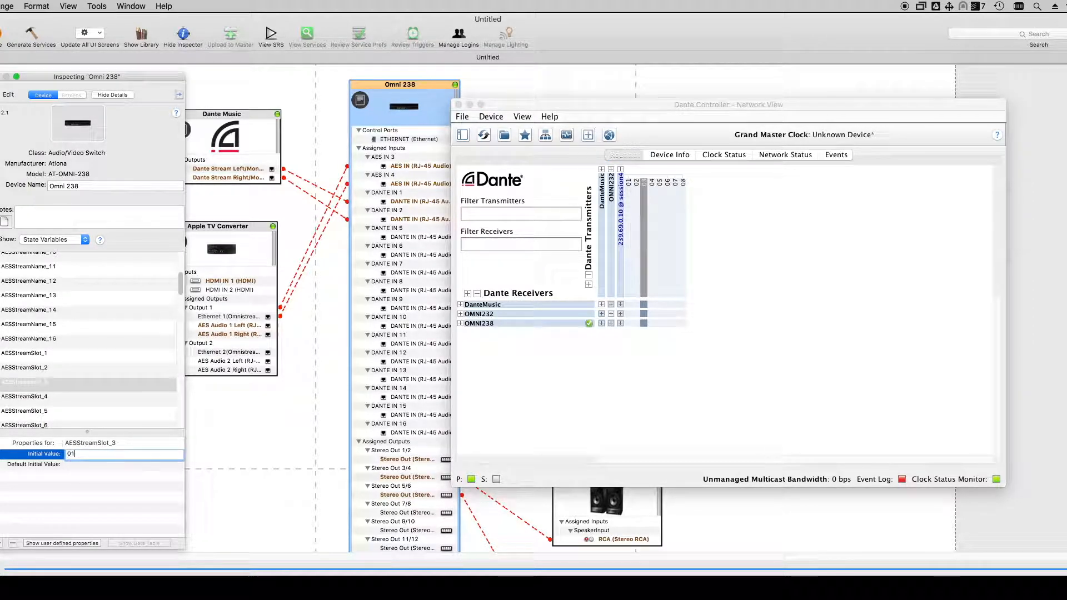
pyautogui.click(56, 397)
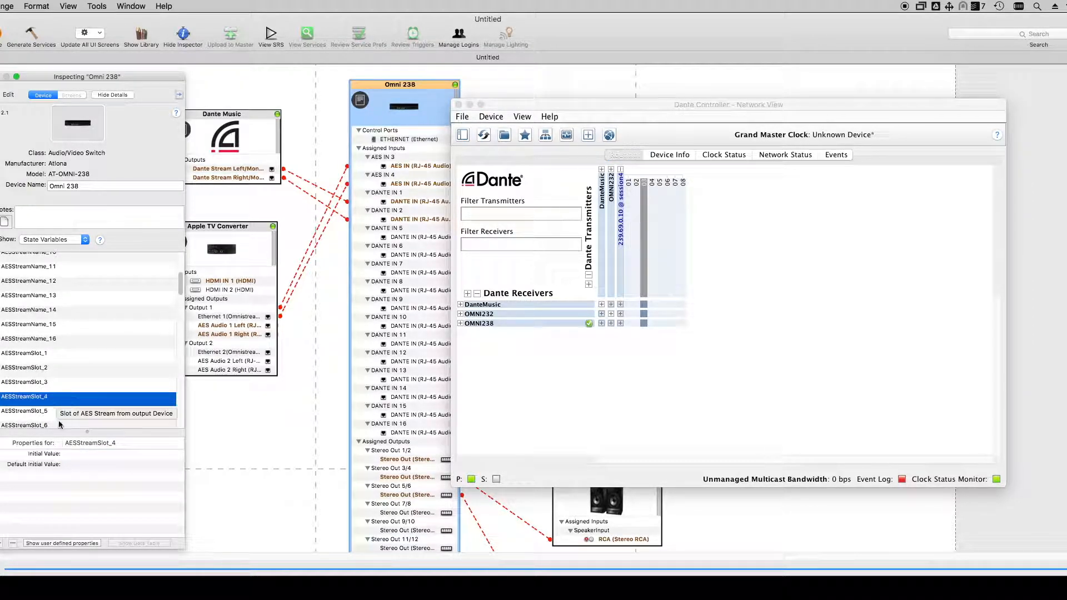
pyautogui.click(70, 455)
pyautogui.write('02')
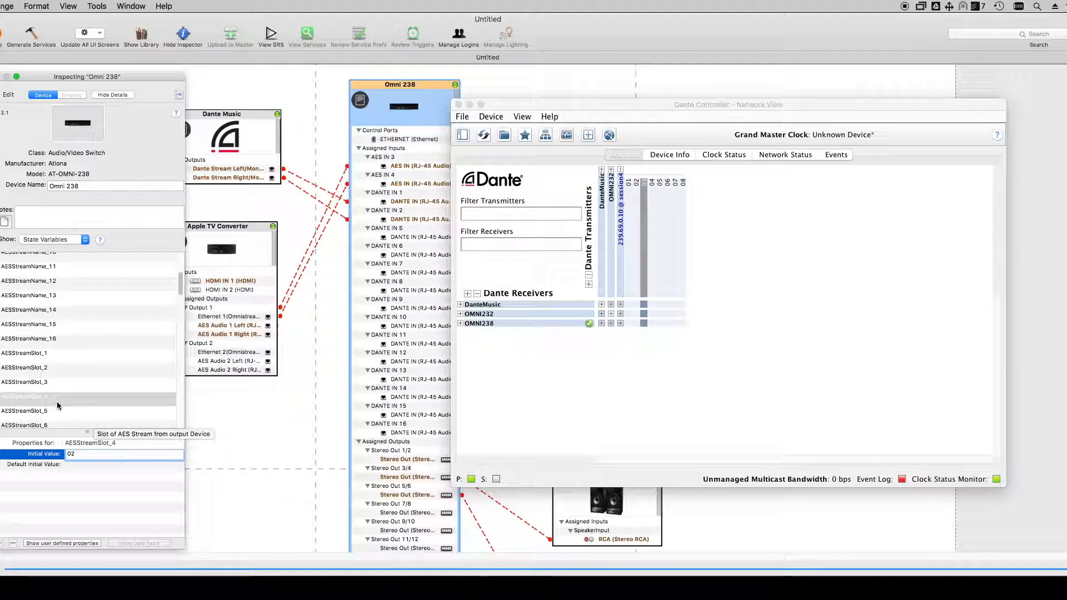
pyautogui.click(55, 382)
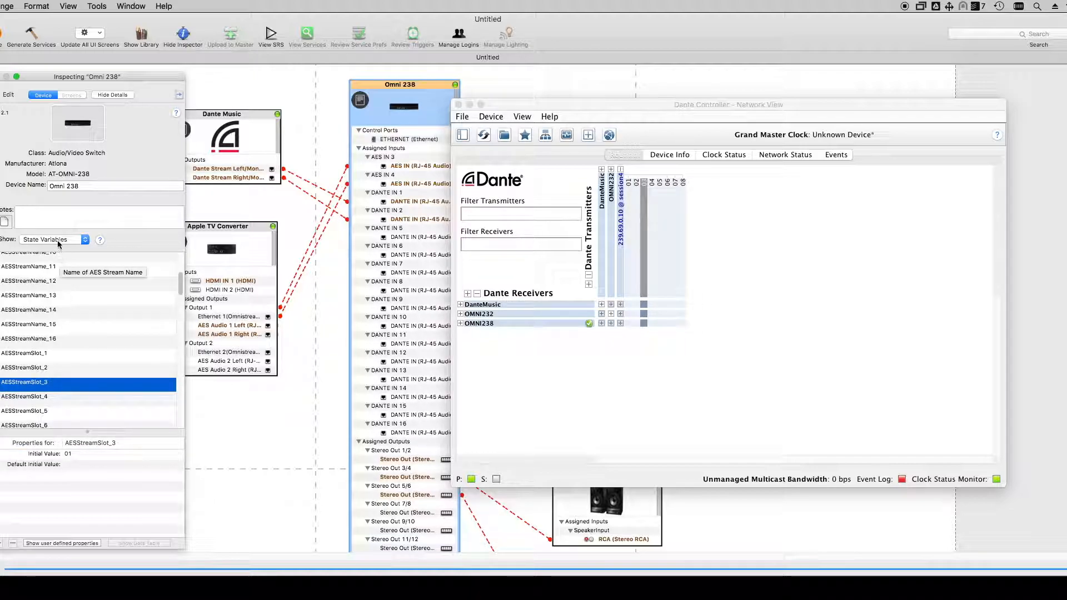
# Step: Expand the DanteMusic transmitter's channels, and set the initial value of DanteDeviceName_1 and DanteDeviceName_2 to DanteMusic
pyautogui.scroll(-5, 87, 357)
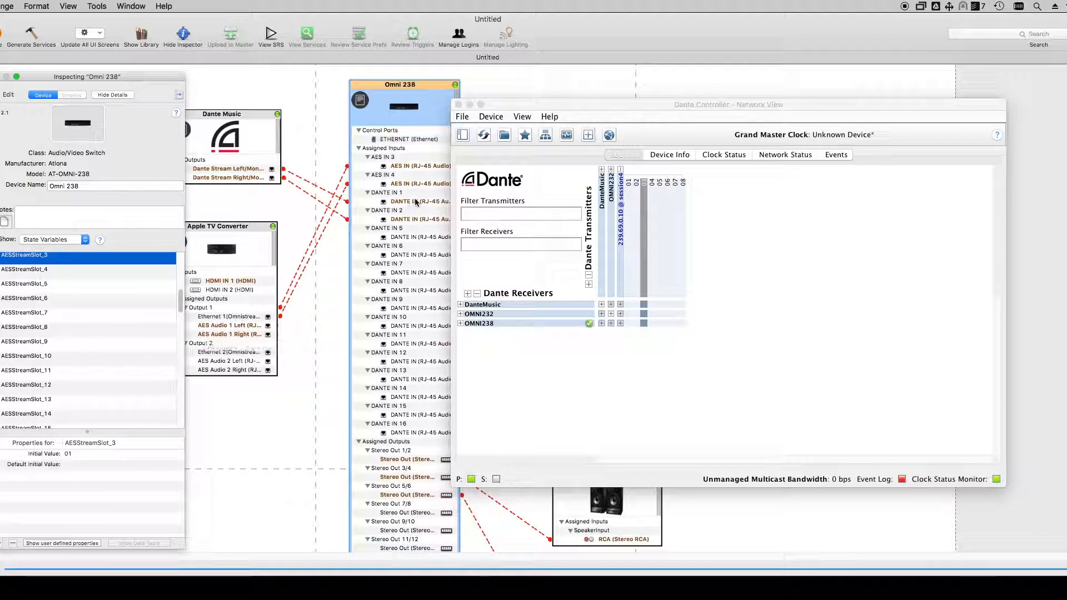
pyautogui.scroll(-3, 99, 382)
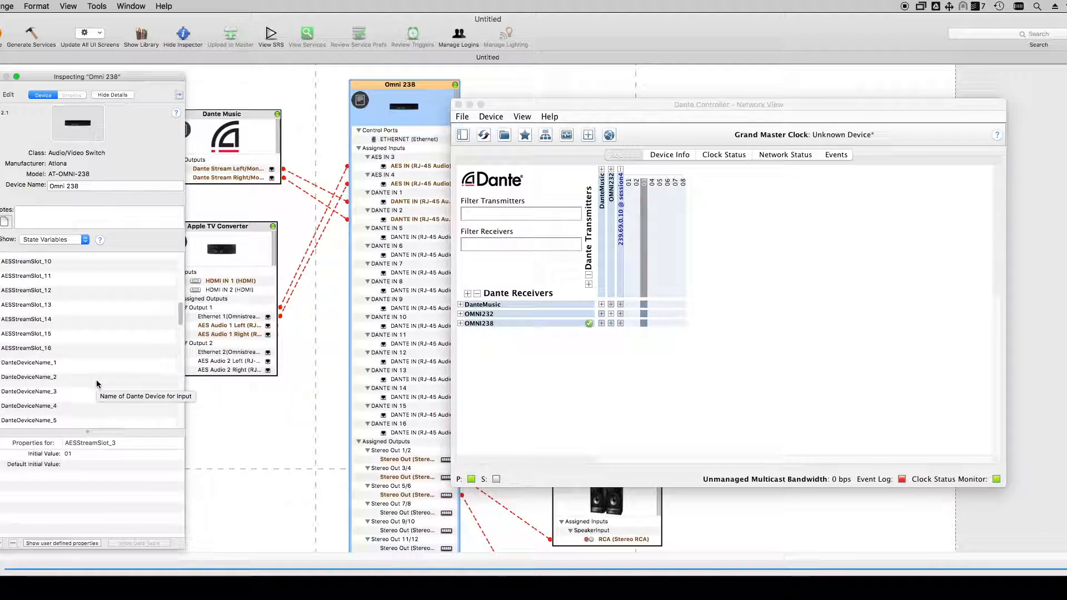
pyautogui.click(51, 364)
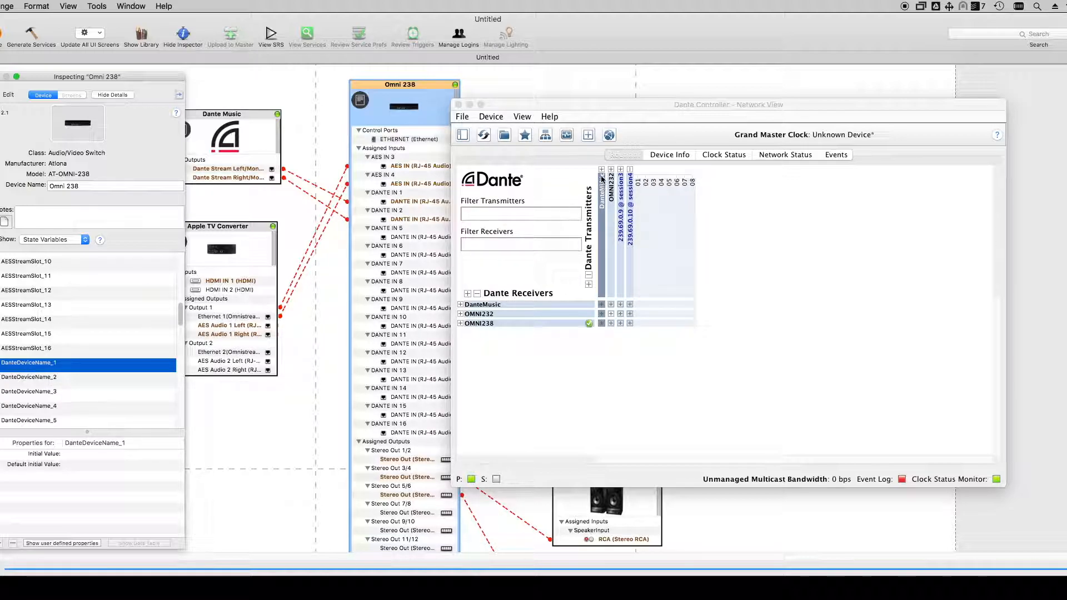
pyautogui.click(600, 170)
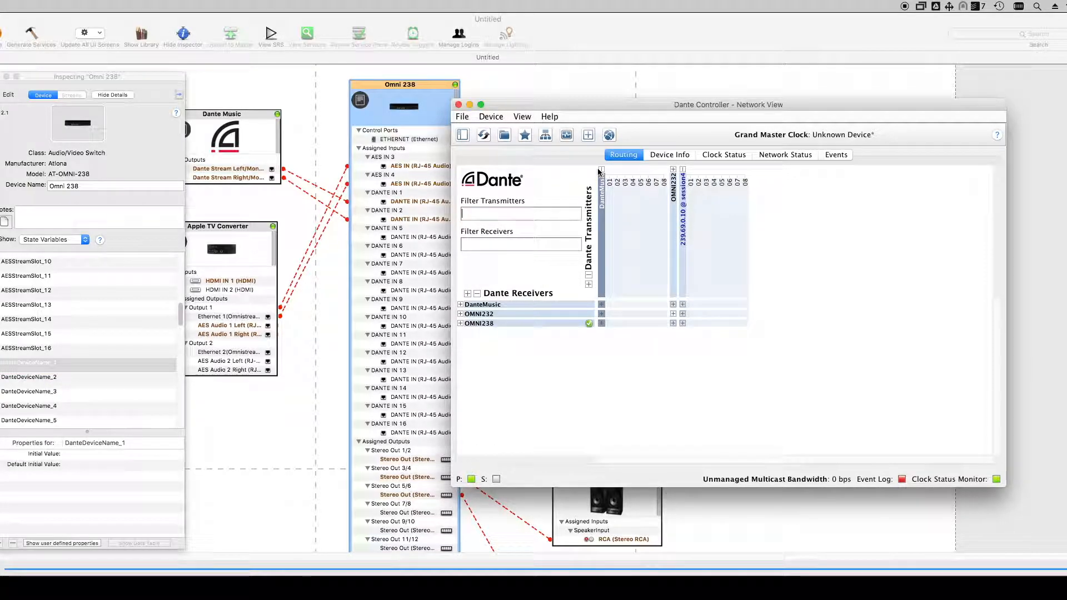
pyautogui.click(86, 454)
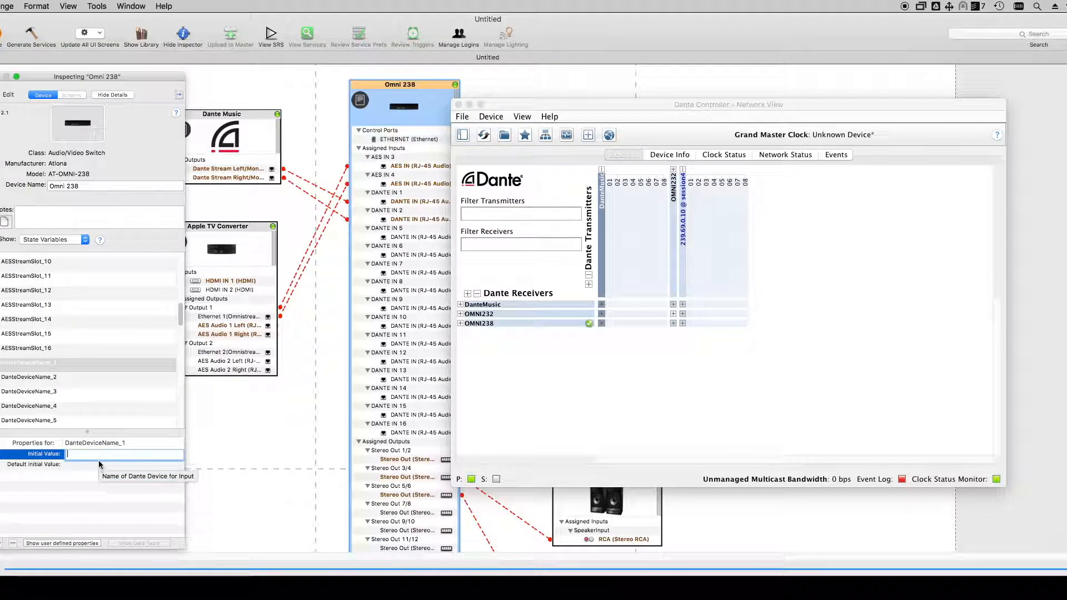
pyautogui.write('DanteMusic')
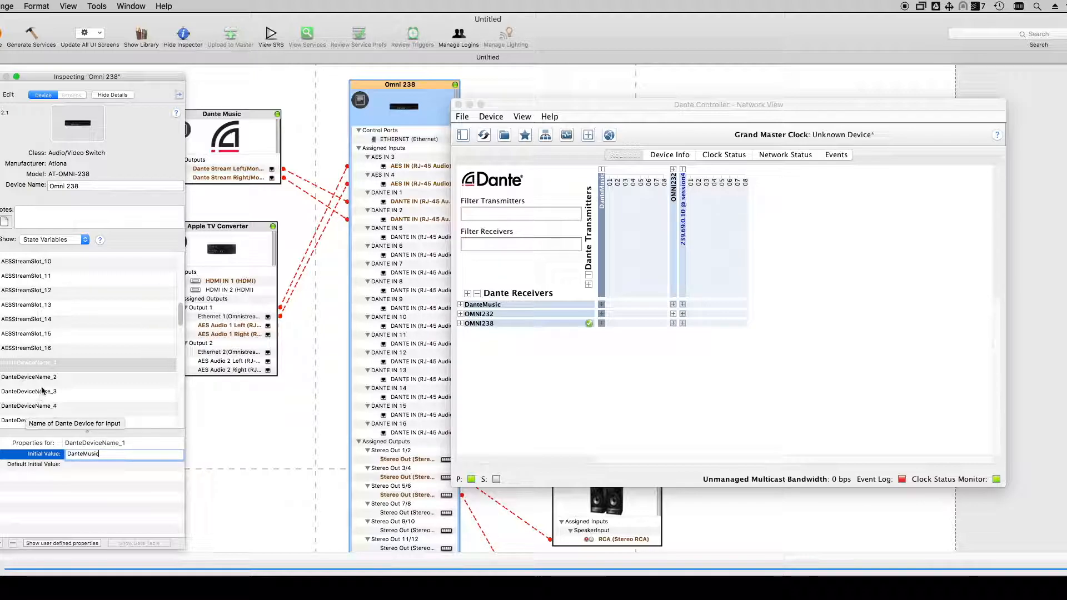
pyautogui.click(72, 380)
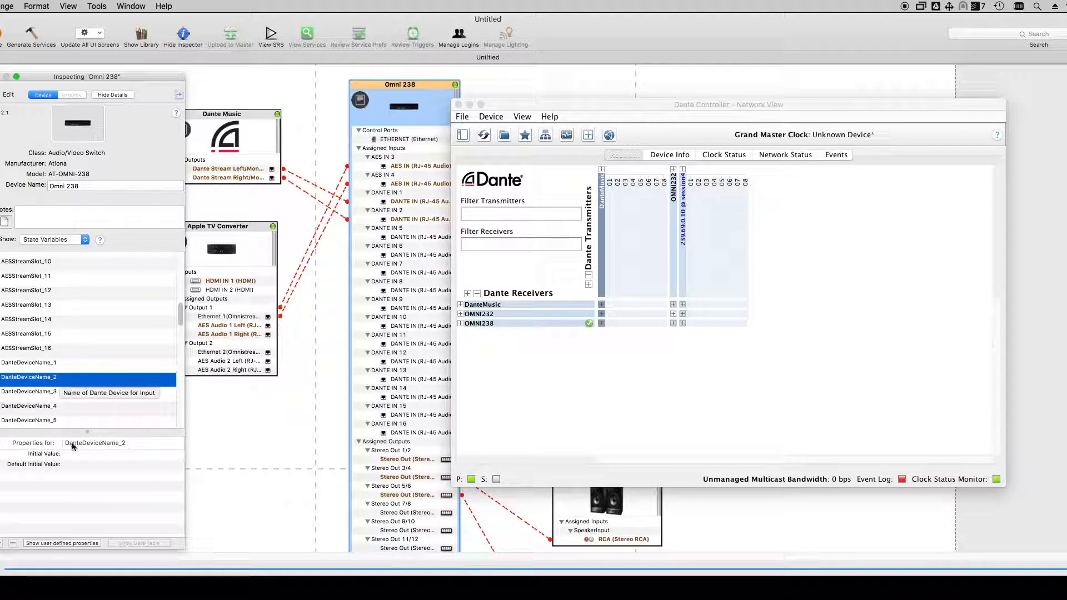
pyautogui.click(94, 455)
pyautogui.write('DandeMu')
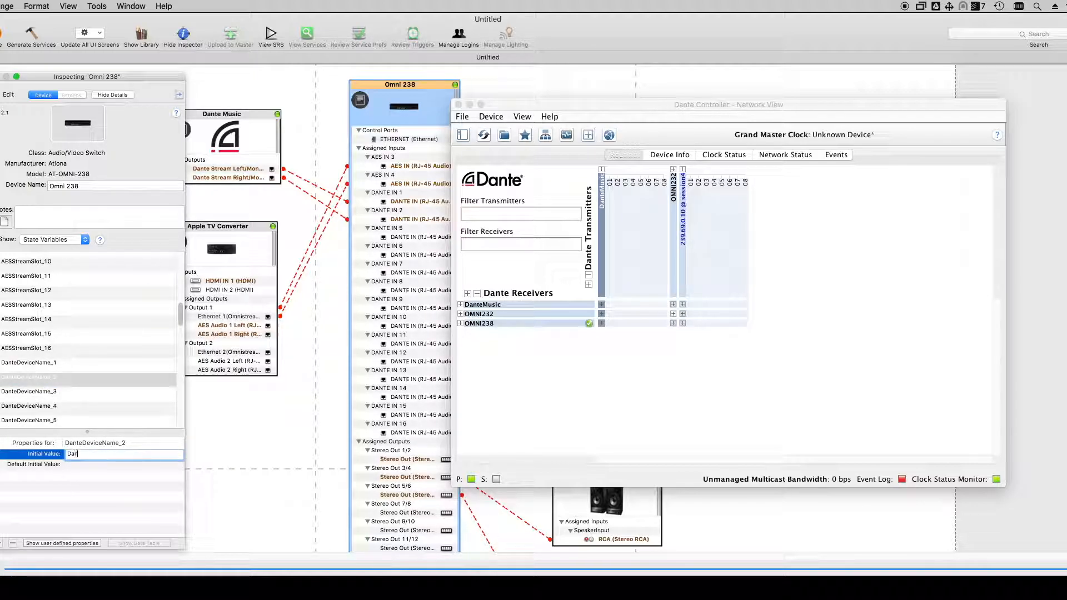
pyautogui.write('sic')
# Step: Fill in the initial value of DanteStreamName_1 and set that of DanteStreamName_2 to 02
pyautogui.scroll(-6, 78, 362)
pyautogui.click(74, 402)
pyautogui.click(76, 455)
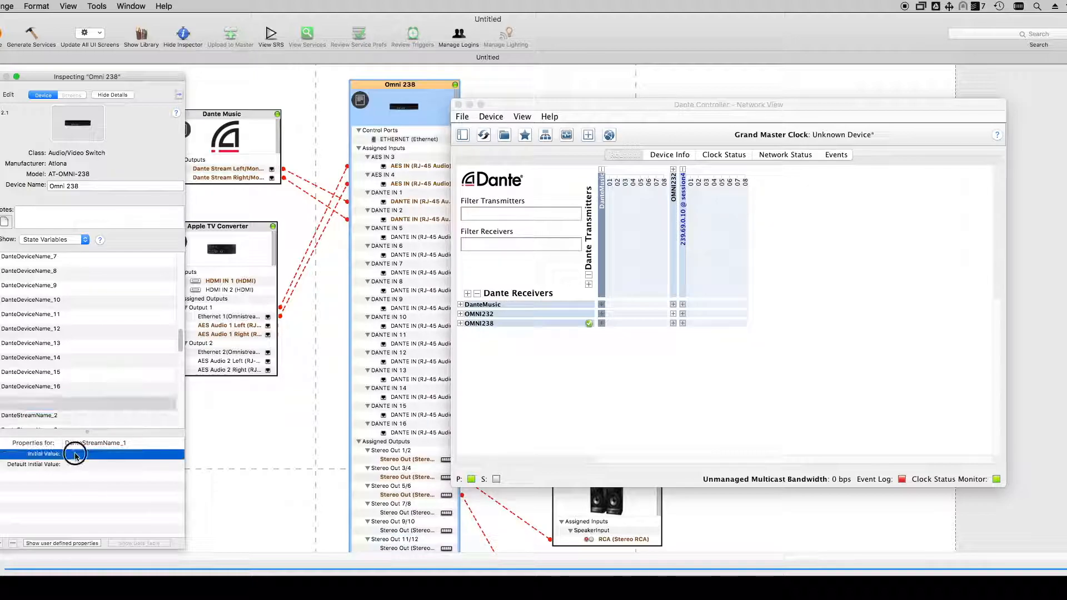
pyautogui.click(73, 416)
pyautogui.click(76, 455)
pyautogui.write('02')
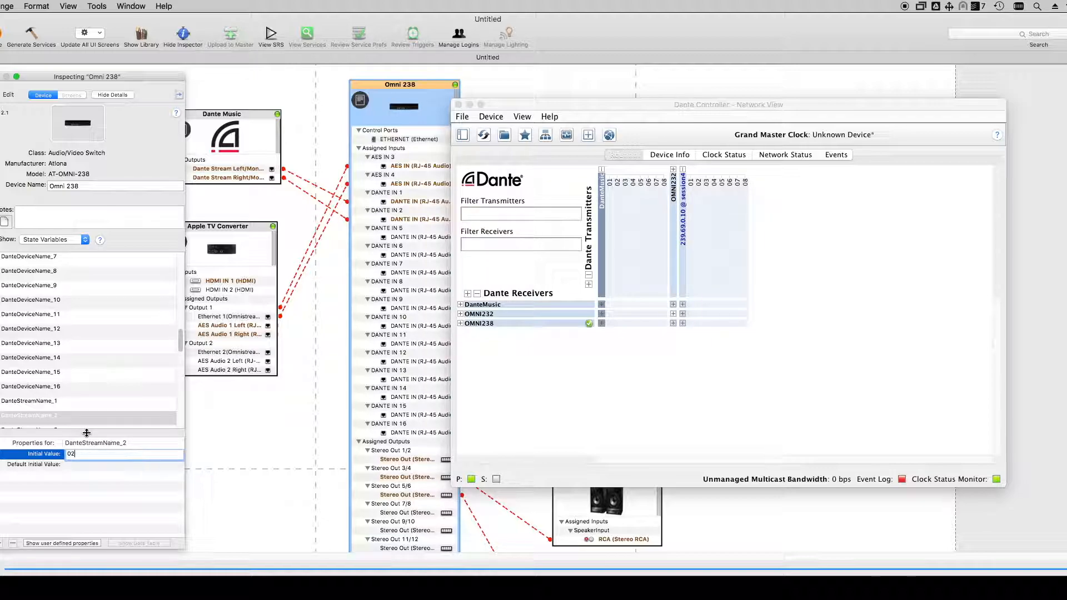
# Step: Label DanteMusic's transmit channels 01 and 02 as Left and Right in its Dante Controller device view
pyautogui.click(90, 476)
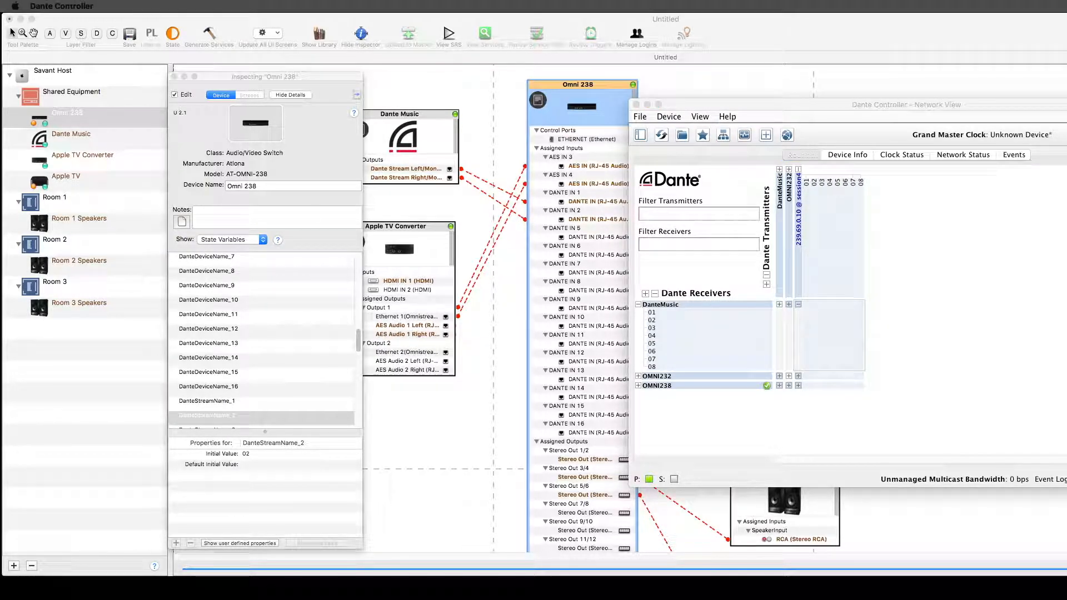
pyautogui.moveTo(728, 73); pyautogui.dragTo(859, 77)
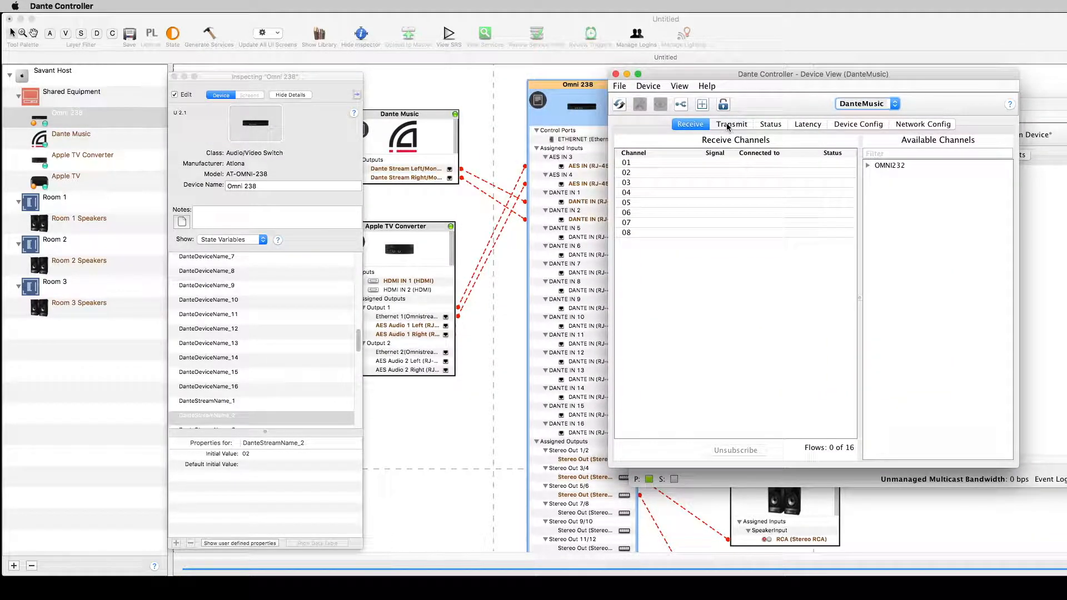
pyautogui.click(728, 126)
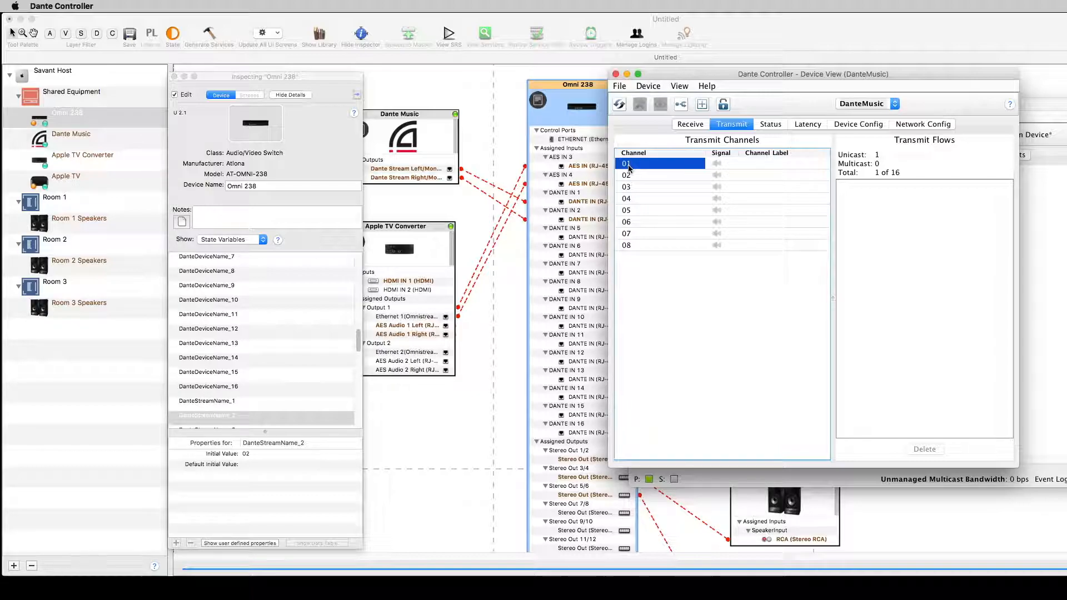
pyautogui.doubleClick(762, 164)
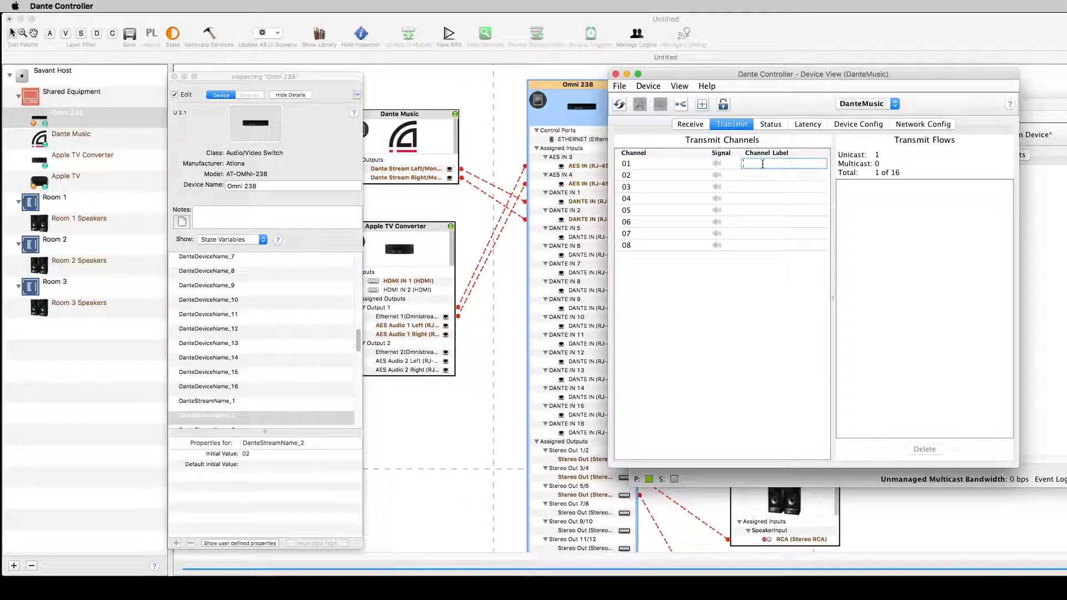
pyautogui.write('Left')
pyautogui.doubleClick(772, 174)
pyautogui.write('Right')
pyautogui.press('Return')
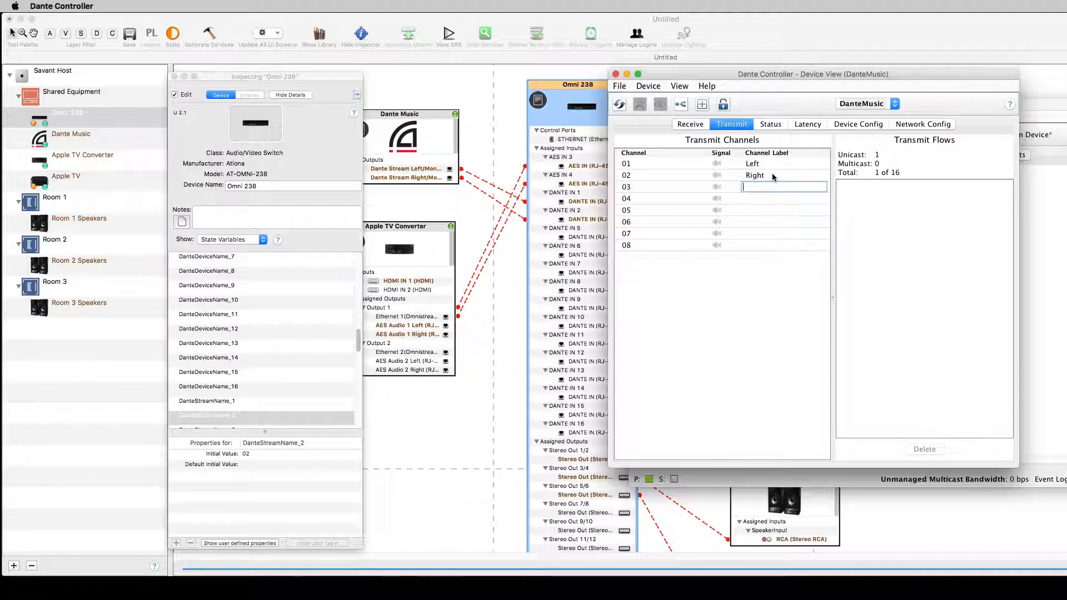
pyautogui.click(616, 74)
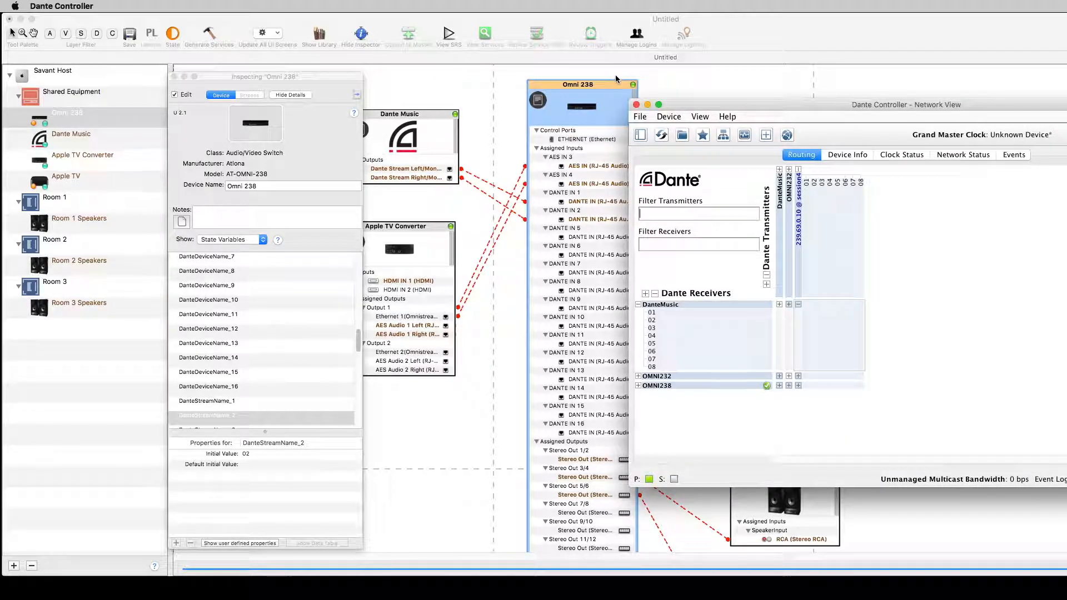
# Step: Expand the DanteMusic transmitter's channels, and set the initial value of Omni 238's DanteStreamName_1 to Left
pyautogui.click(780, 169)
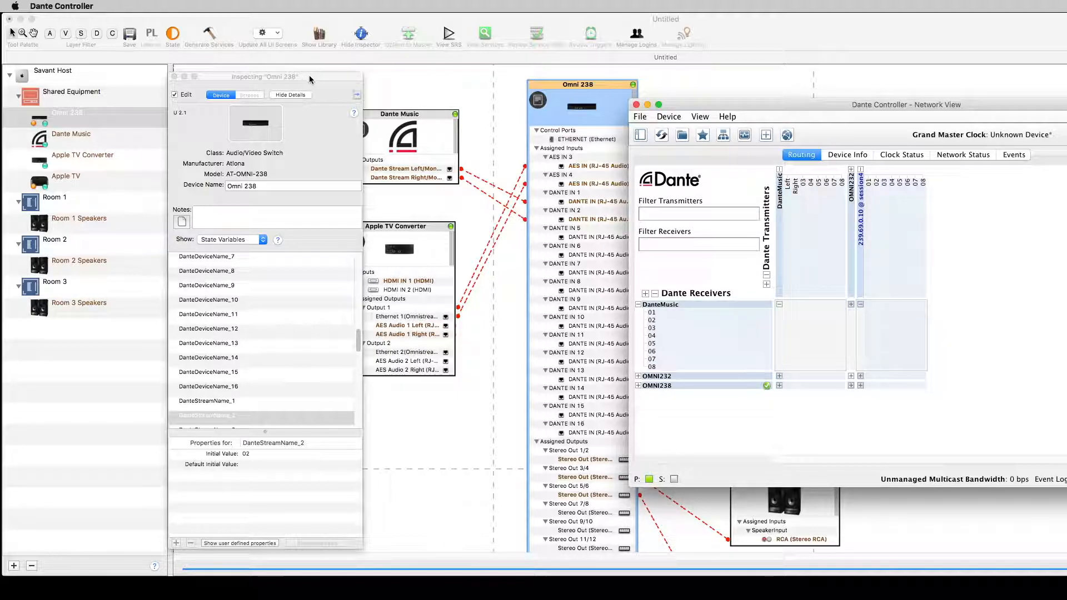
pyautogui.moveTo(304, 76); pyautogui.dragTo(355, 59)
pyautogui.click(306, 389)
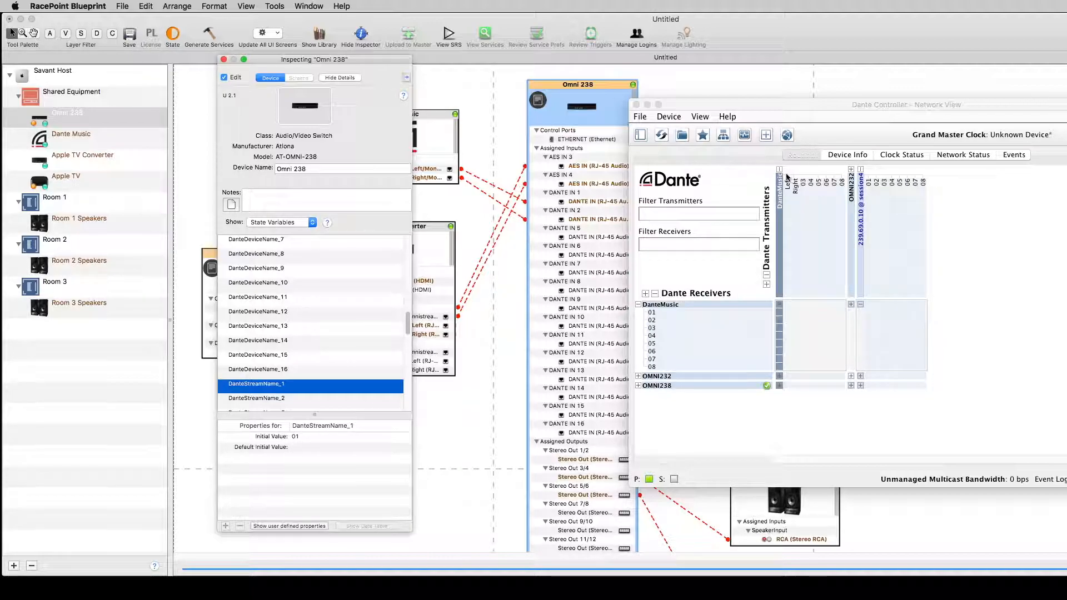
pyautogui.click(299, 437)
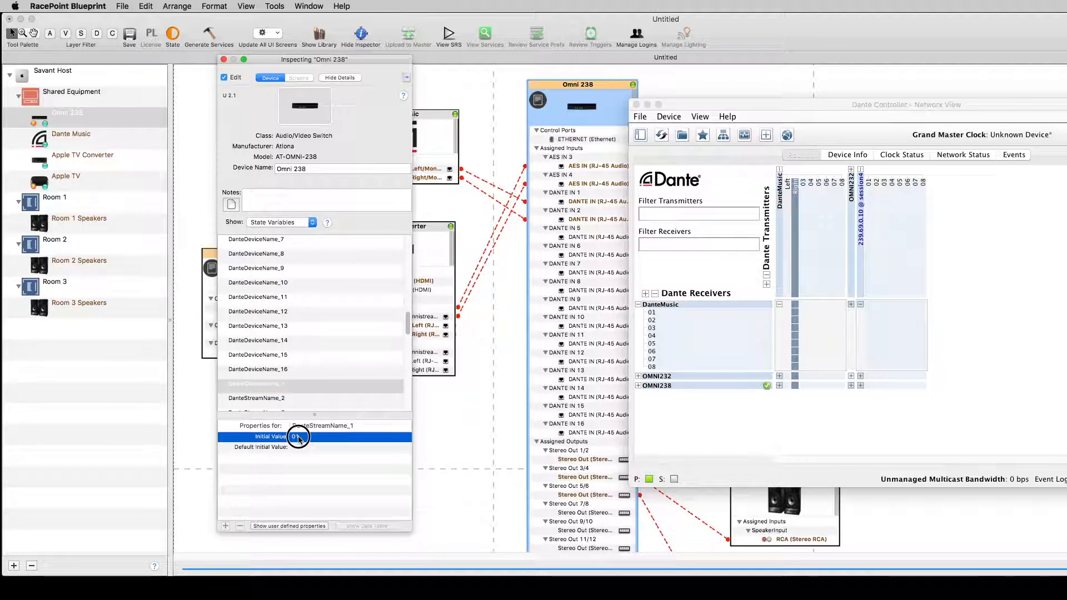
pyautogui.click(298, 437)
pyautogui.write('Left')
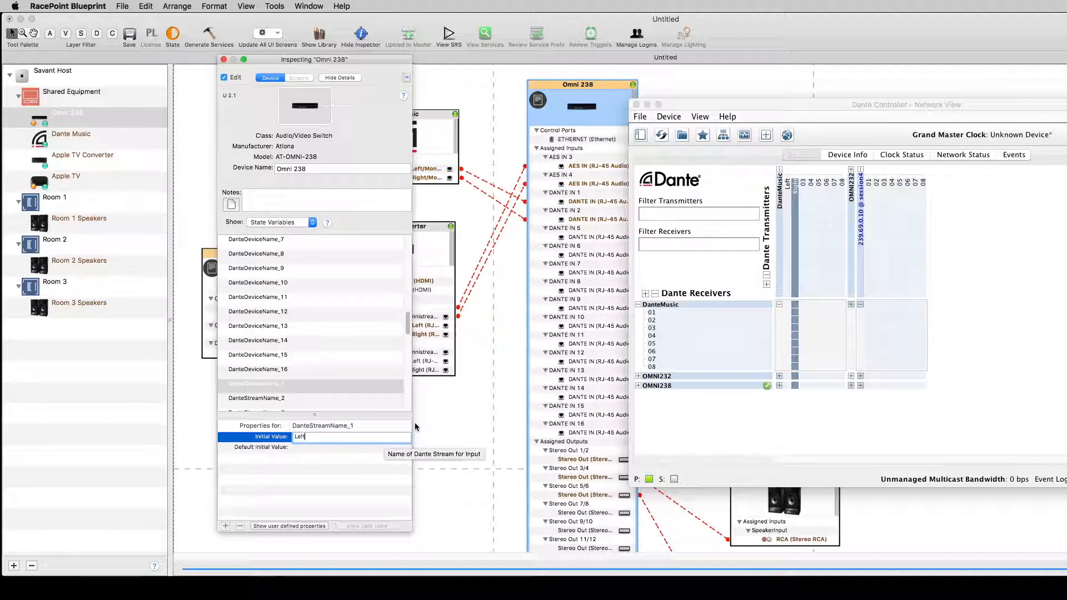
# Step: Set the initial value of DanteStreamName_2 to Right and close the Omni 238 inspector
pyautogui.click(293, 400)
pyautogui.doubleClick(297, 437)
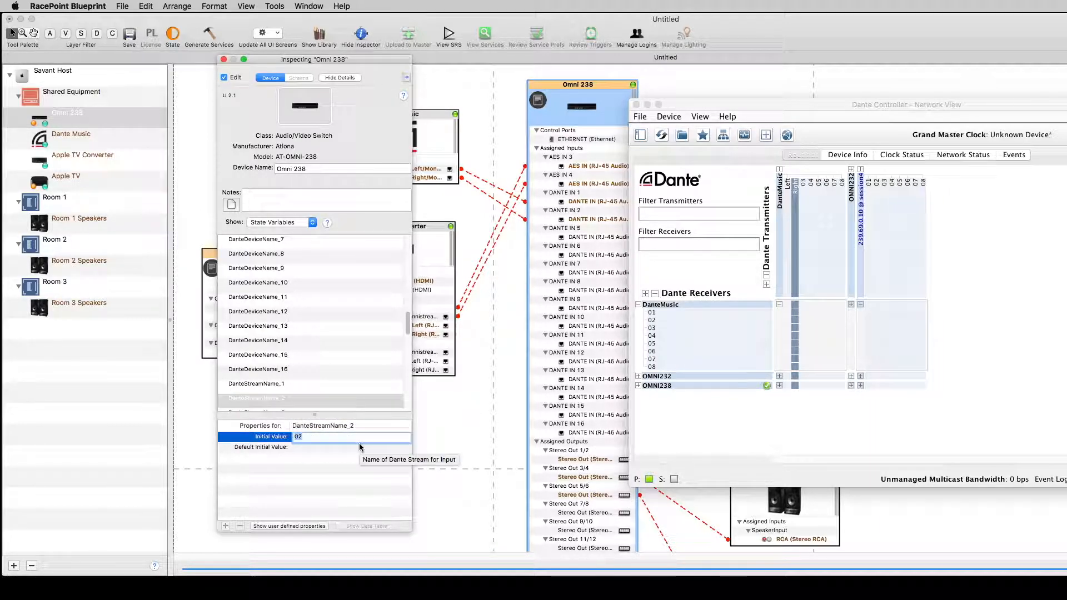
pyautogui.write('Right')
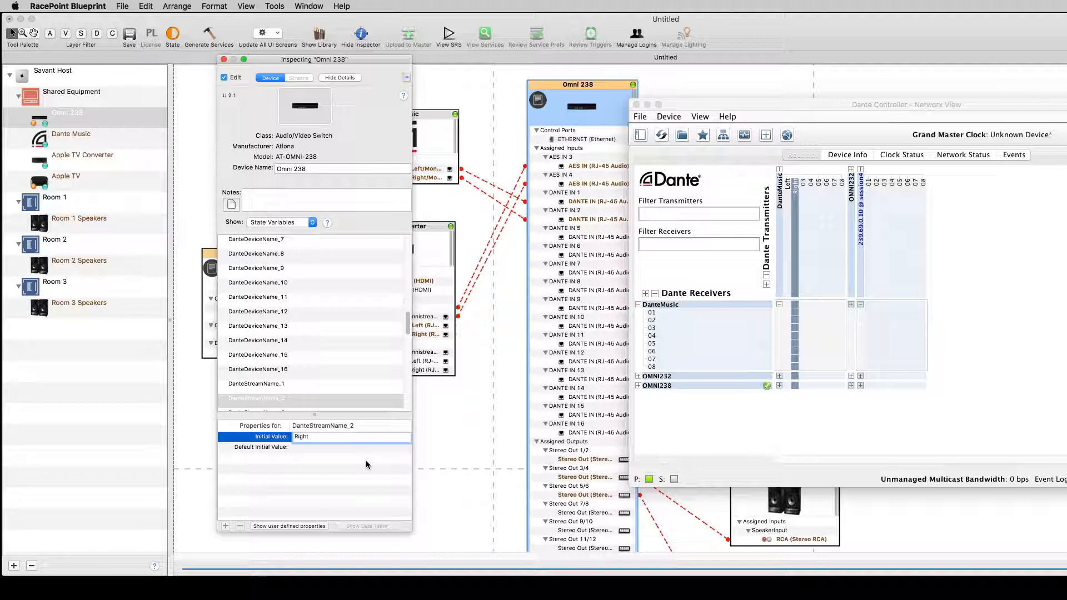
pyautogui.click(366, 465)
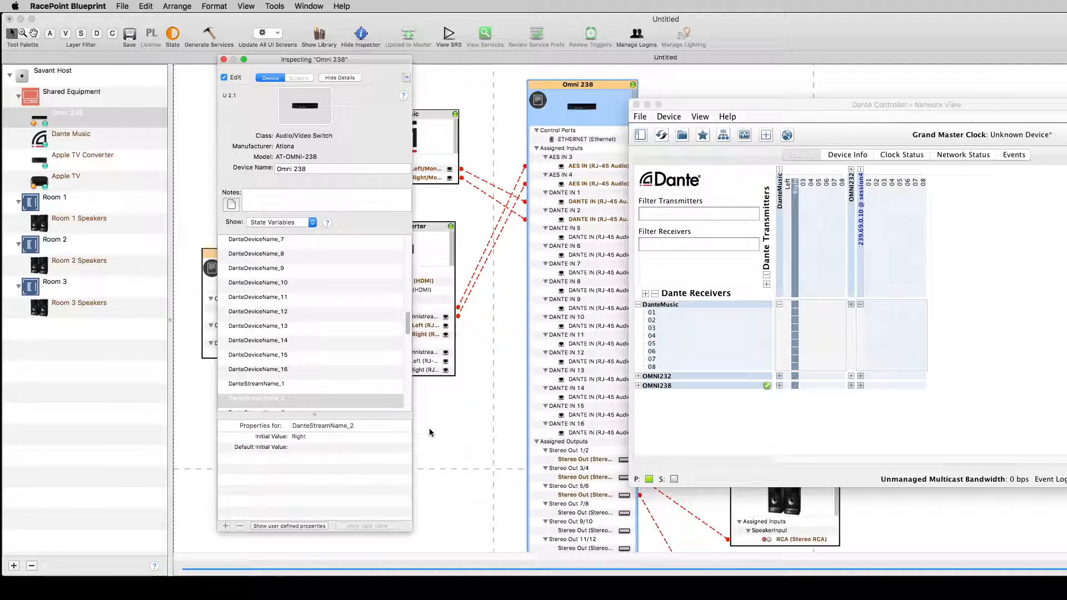
pyautogui.click(225, 62)
pyautogui.click(516, 185)
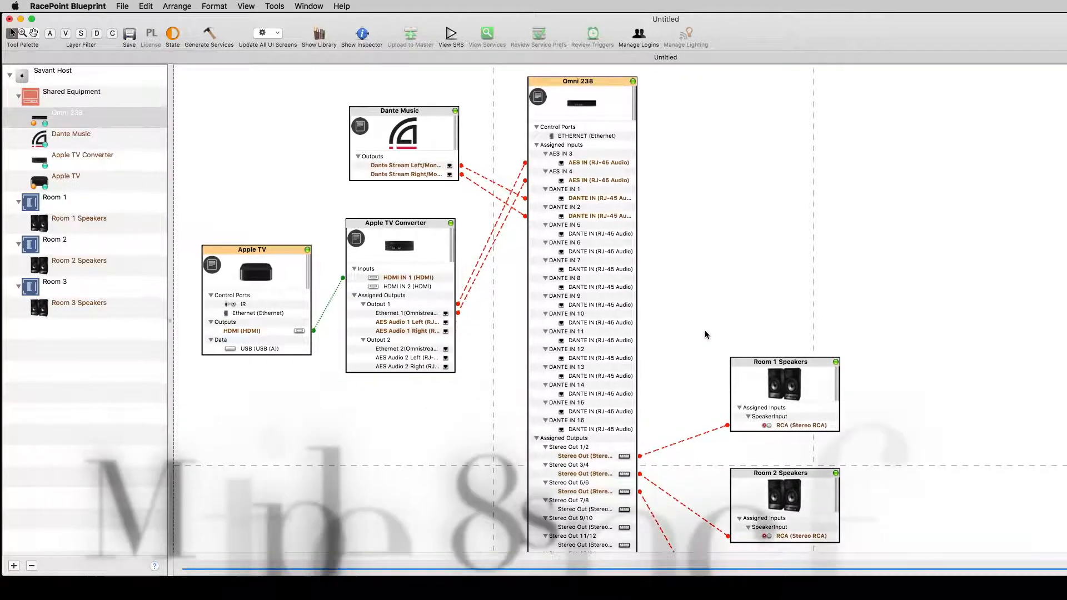
# Step: Add a second Atlona AT-OMNI-238 from the component library to the Shared Equipment zone, named Omni 238 2
pyautogui.scroll(-4, 705, 335)
pyautogui.scroll(4, 583, 195)
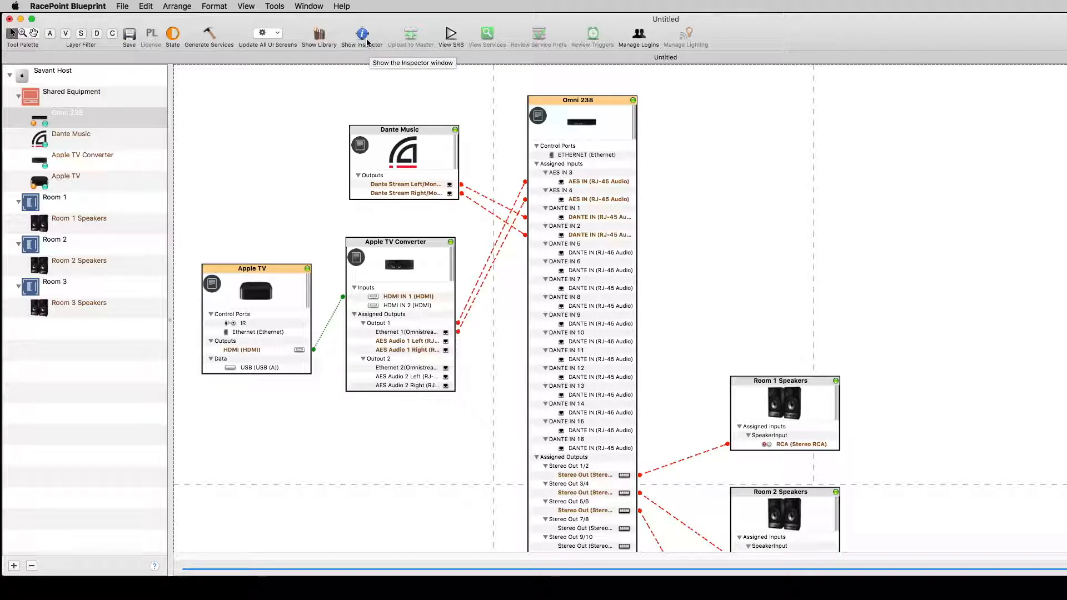
pyautogui.click(319, 36)
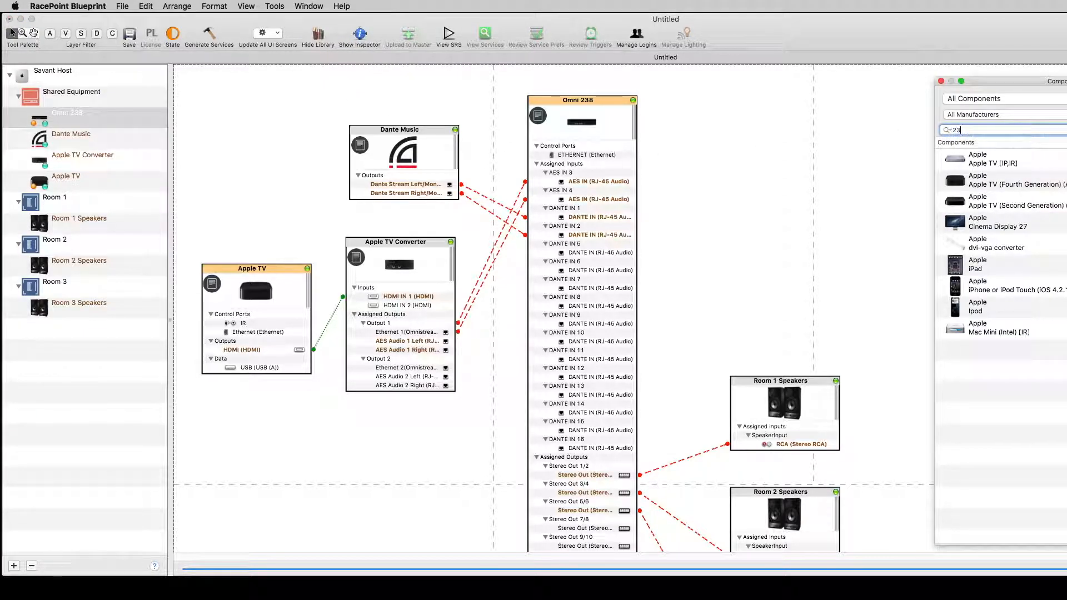
pyautogui.write('238')
pyautogui.moveTo(979, 158); pyautogui.dragTo(761, 129)
pyautogui.doubleClick(560, 391)
pyautogui.tripleClick(560, 391)
pyautogui.write('Omni 23')
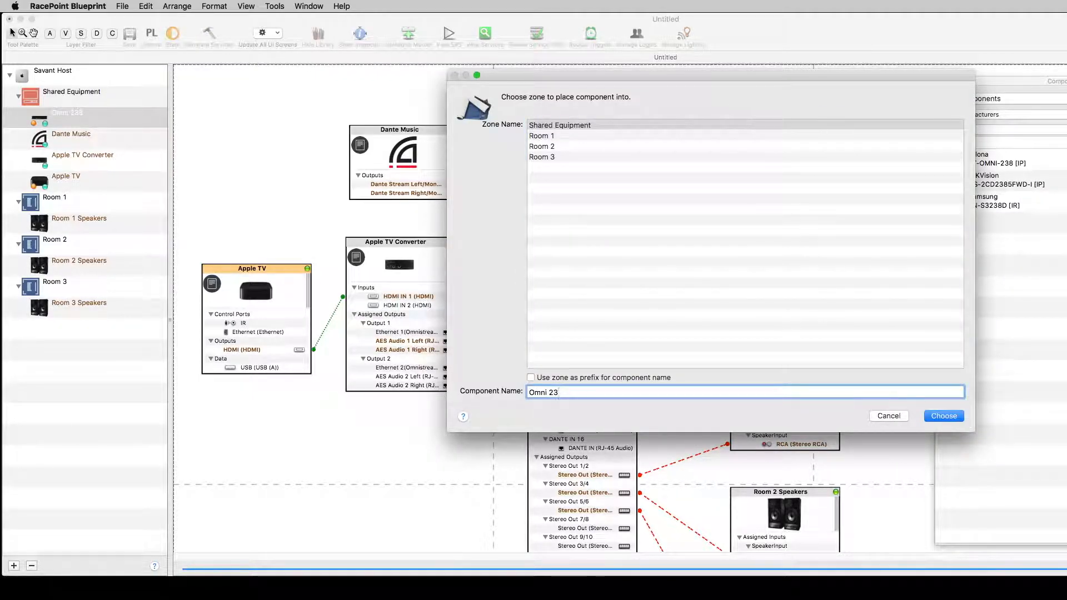
pyautogui.write('8 2')
pyautogui.press('Return')
pyautogui.click(829, 84)
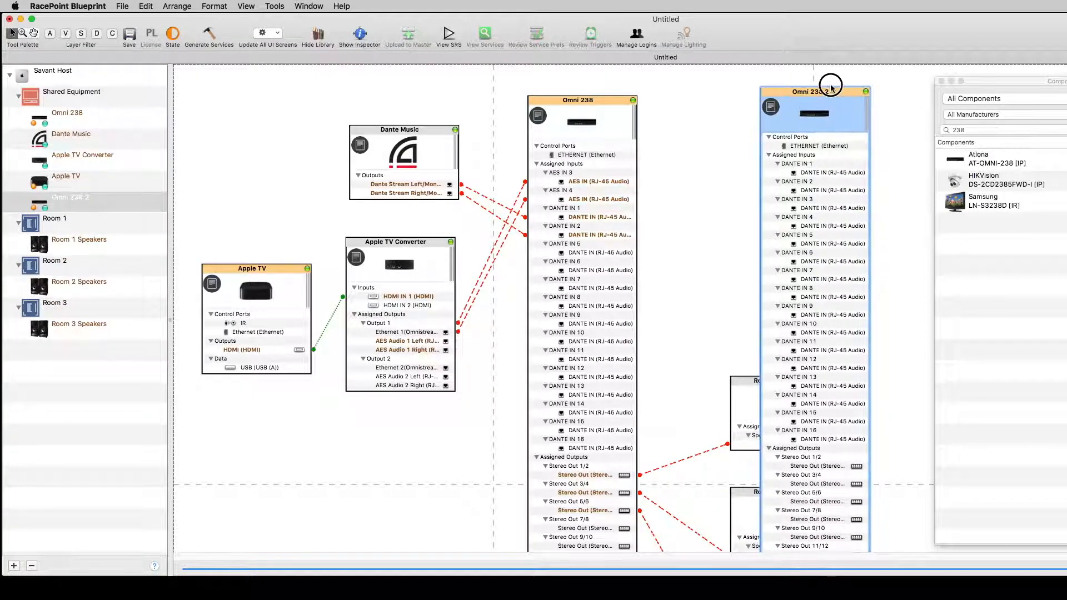
pyautogui.click(942, 82)
# Step: Expand Omni 238's unassigned outputs and connect LOOP OUT 1 and LOOP OUT 2 to DANTE IN 1 and DANTE IN 2 of Omni 238 2
pyautogui.scroll(-6, 925, 331)
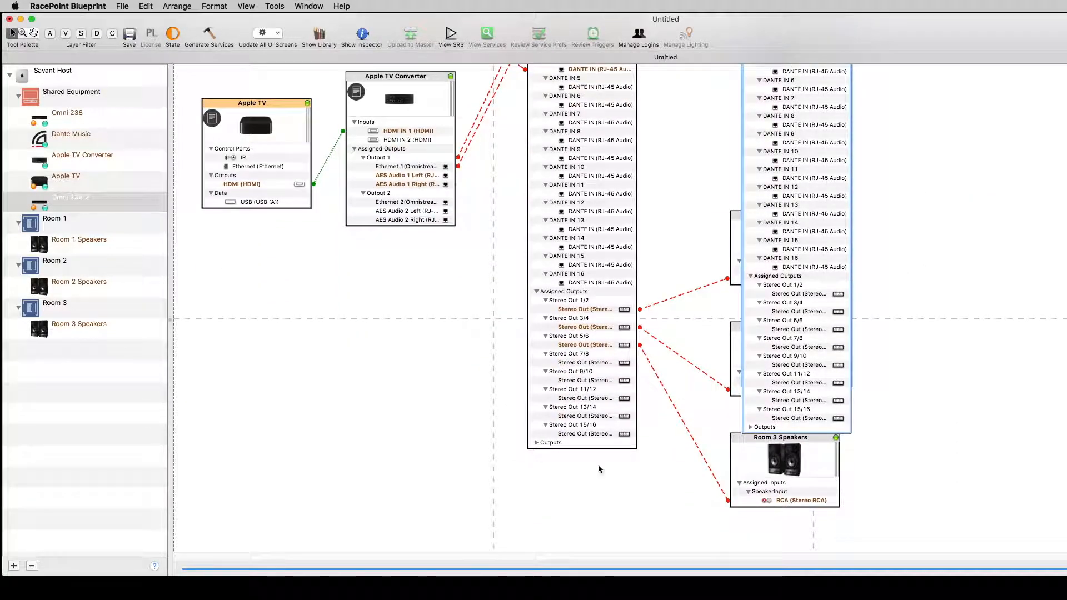
pyautogui.click(537, 443)
pyautogui.scroll(-2, 596, 417)
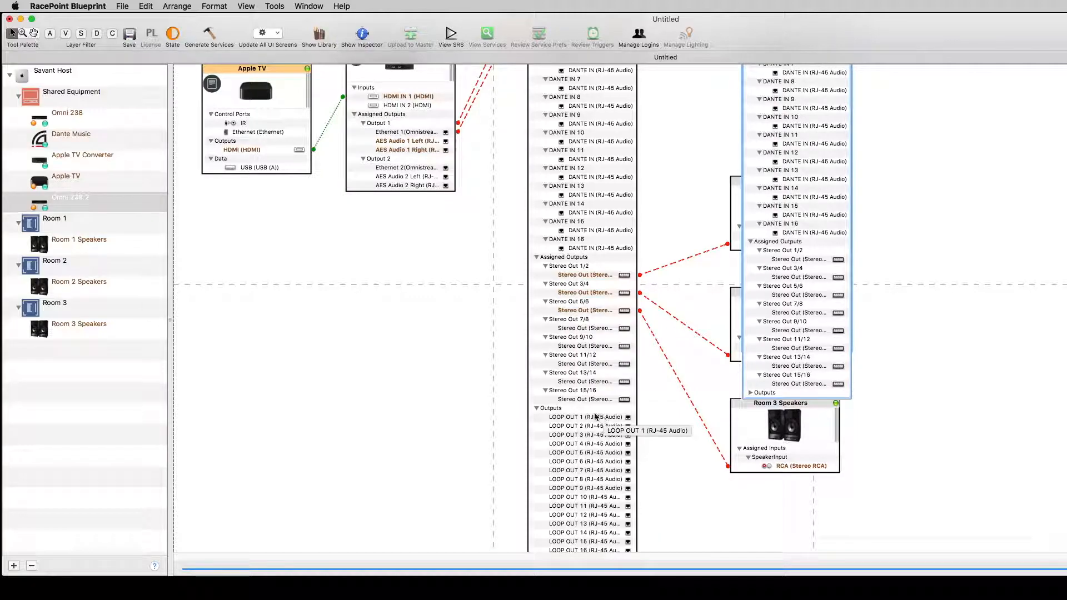
pyautogui.click(578, 420)
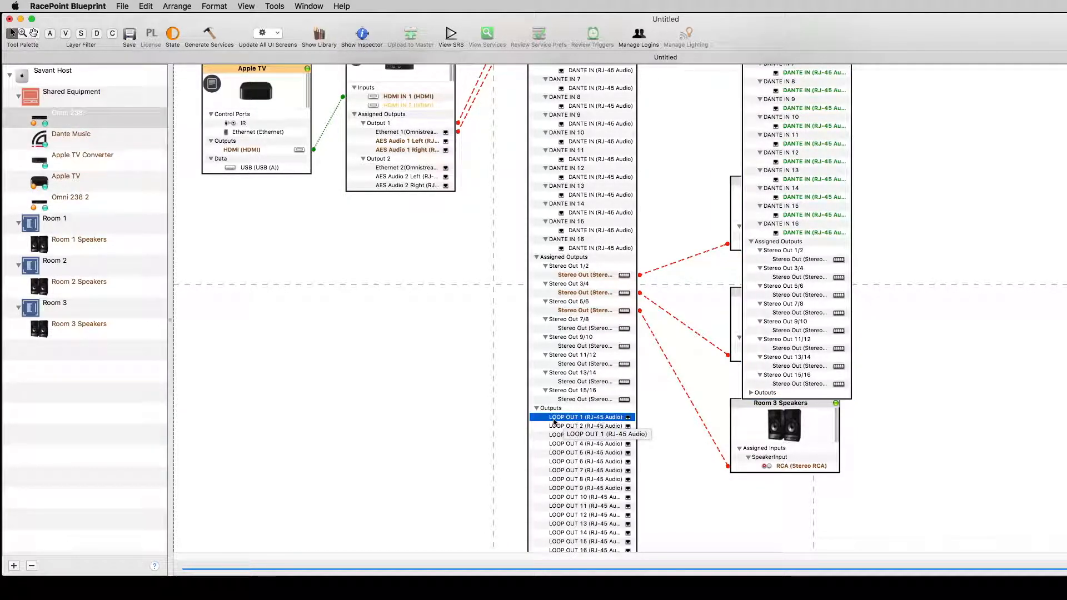
pyautogui.scroll(6, 578, 334)
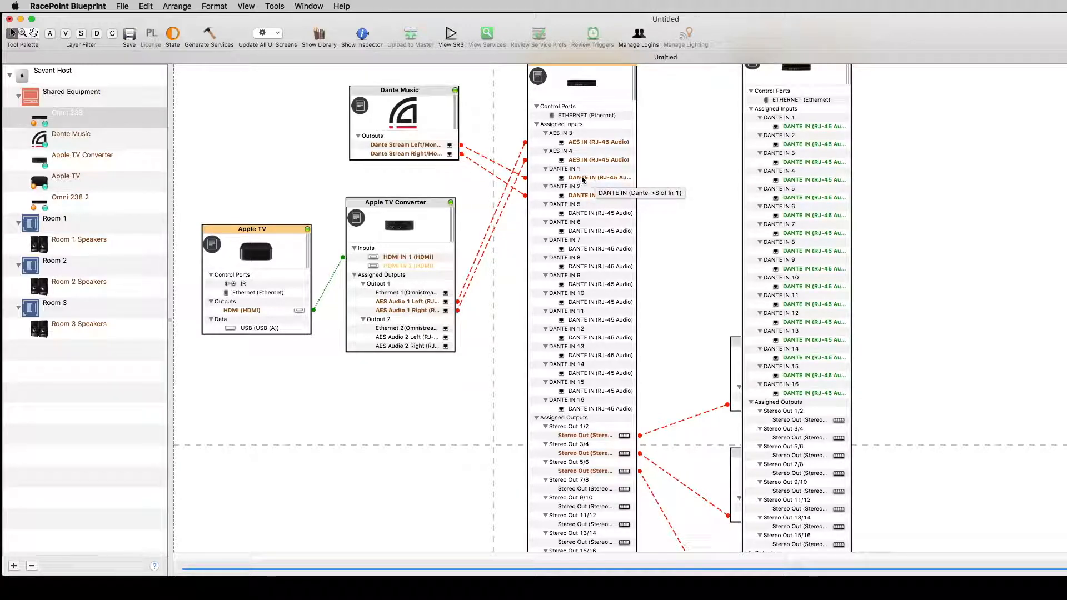
pyautogui.scroll(-4, 667, 411)
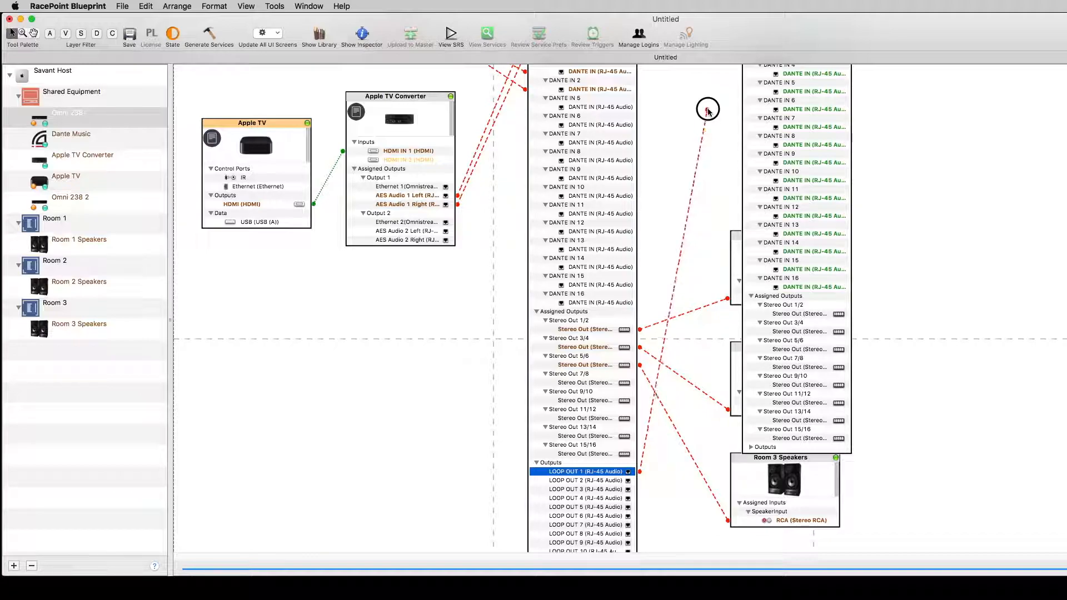
pyautogui.scroll(3, 705, 109)
pyautogui.click(759, 108)
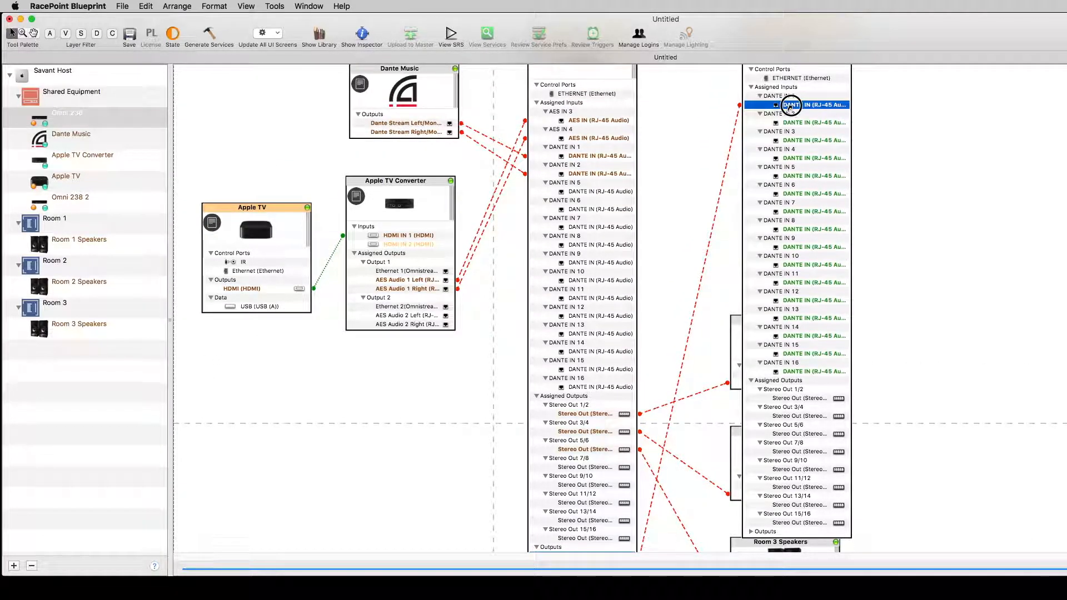
pyautogui.moveTo(807, 123); pyautogui.dragTo(617, 483)
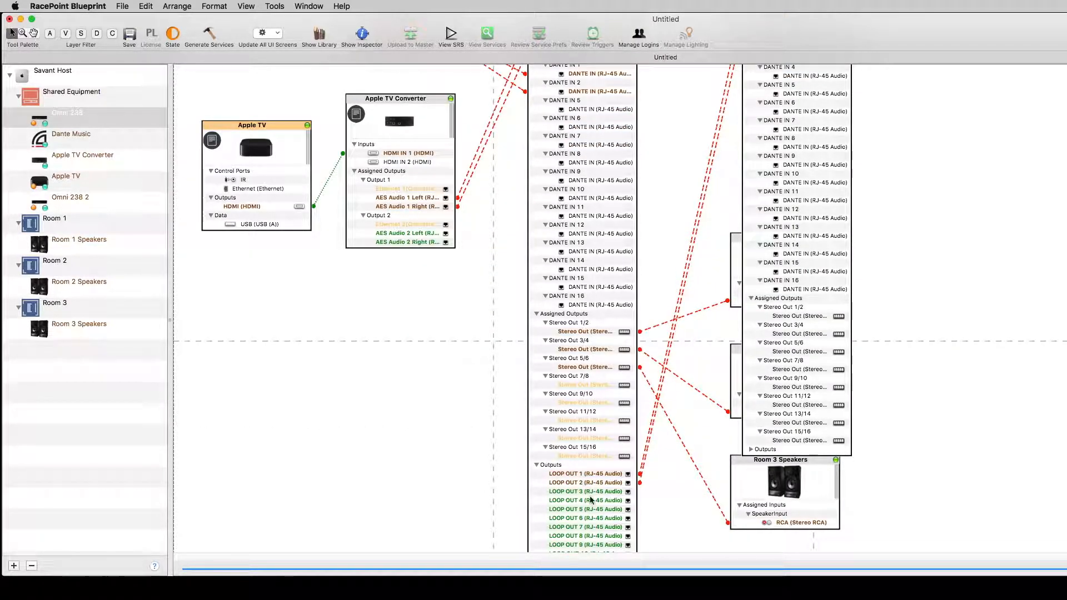
# Step: Move the Omni 238 2 component slightly down in the layout, beside Omni 238
pyautogui.scroll(5, 563, 173)
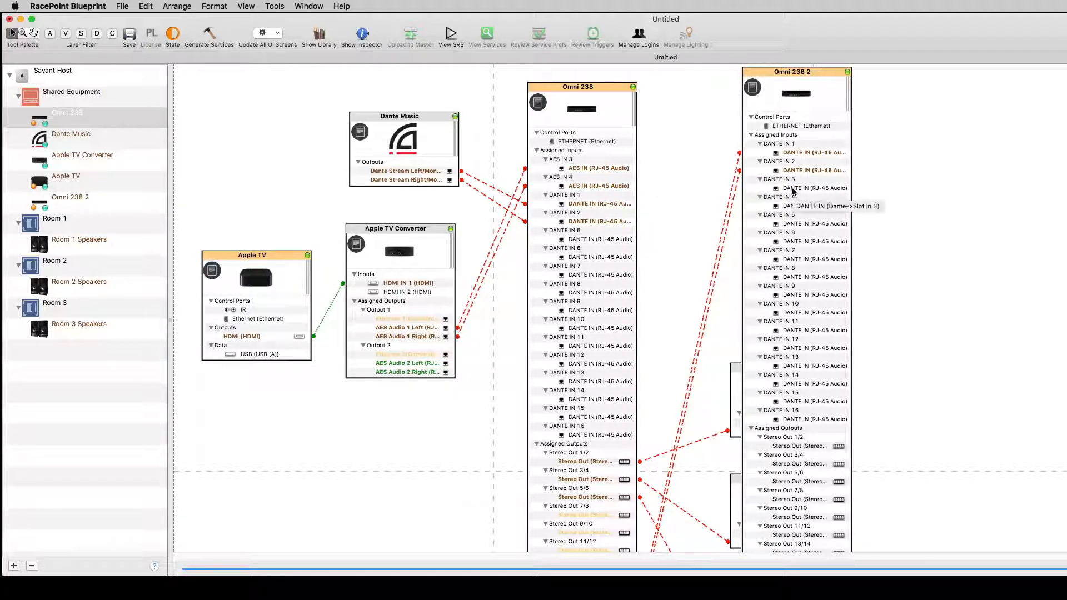
pyautogui.click(823, 90)
pyautogui.moveTo(823, 72); pyautogui.dragTo(824, 81)
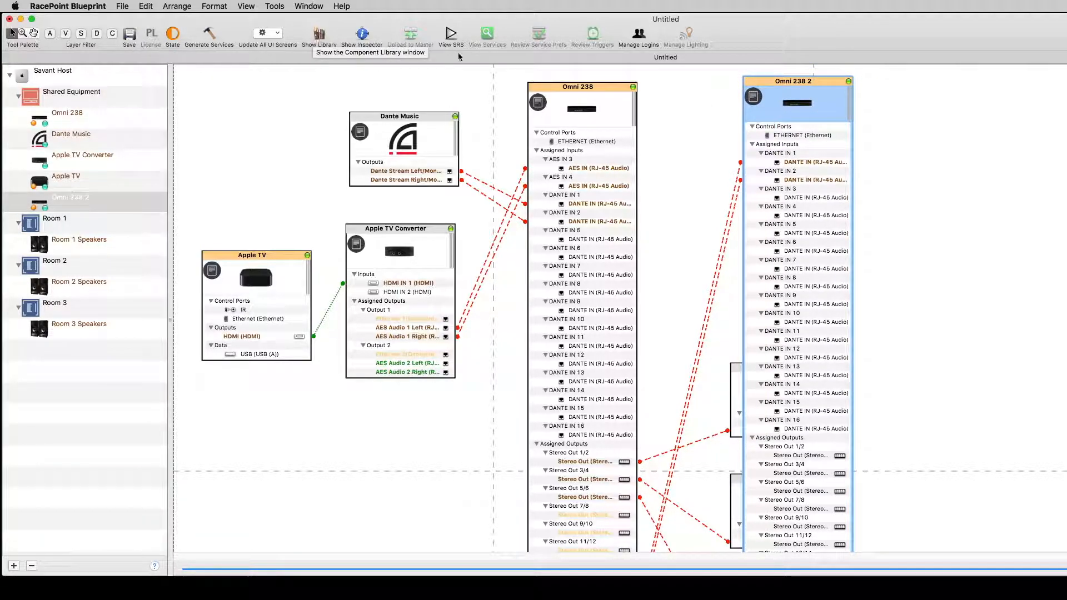
# Step: Show the slots of Omni 238 2 in the inspector and delete the Dante modules from Slot In 3 and Slot In 4
pyautogui.click(362, 34)
pyautogui.click(310, 222)
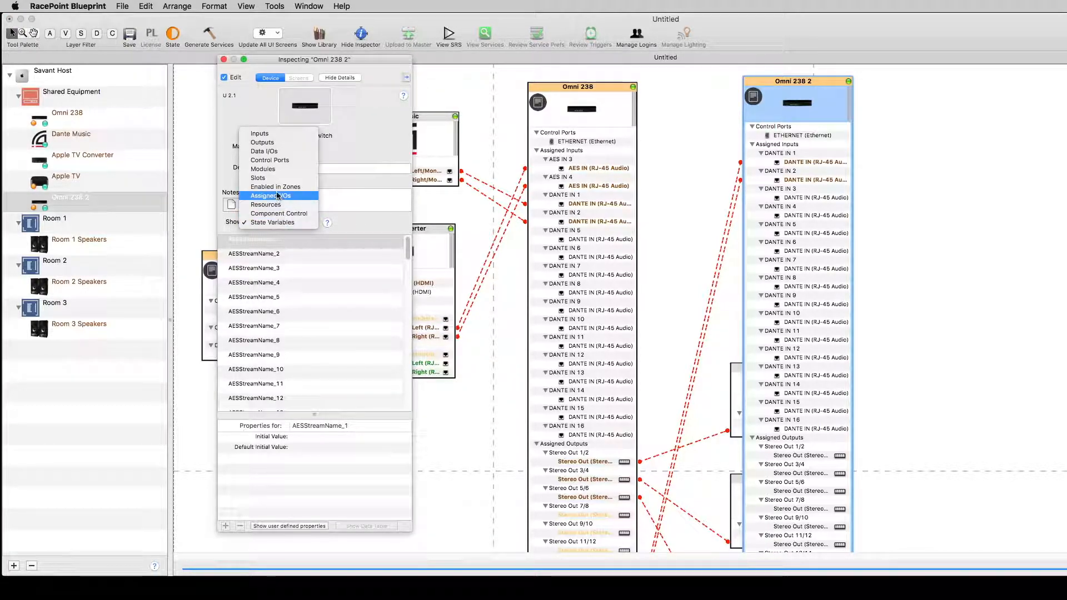
pyautogui.click(258, 178)
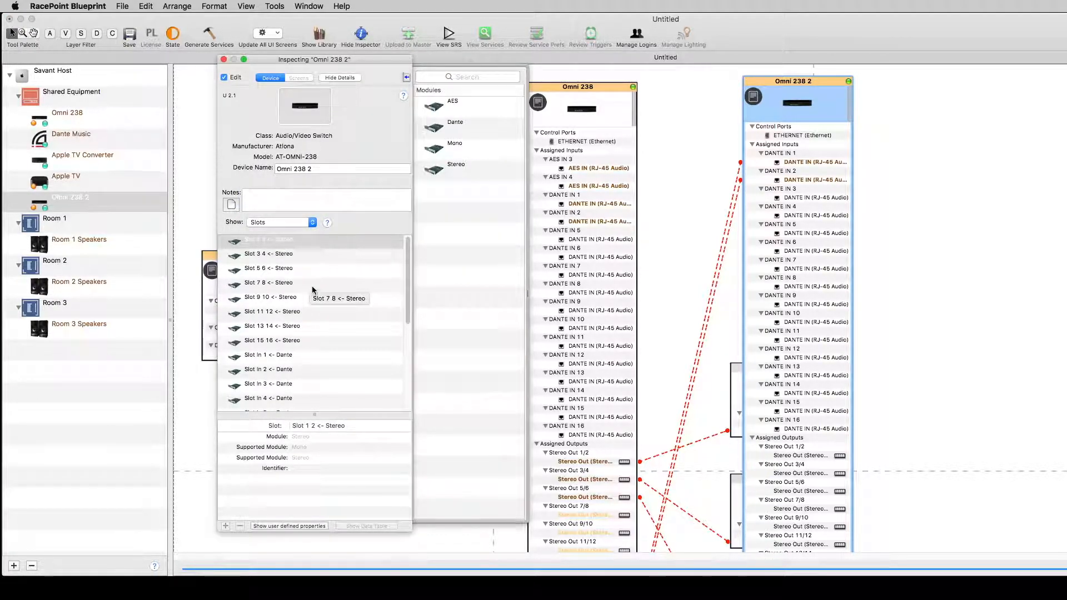
pyautogui.click(286, 356)
pyautogui.click(290, 383)
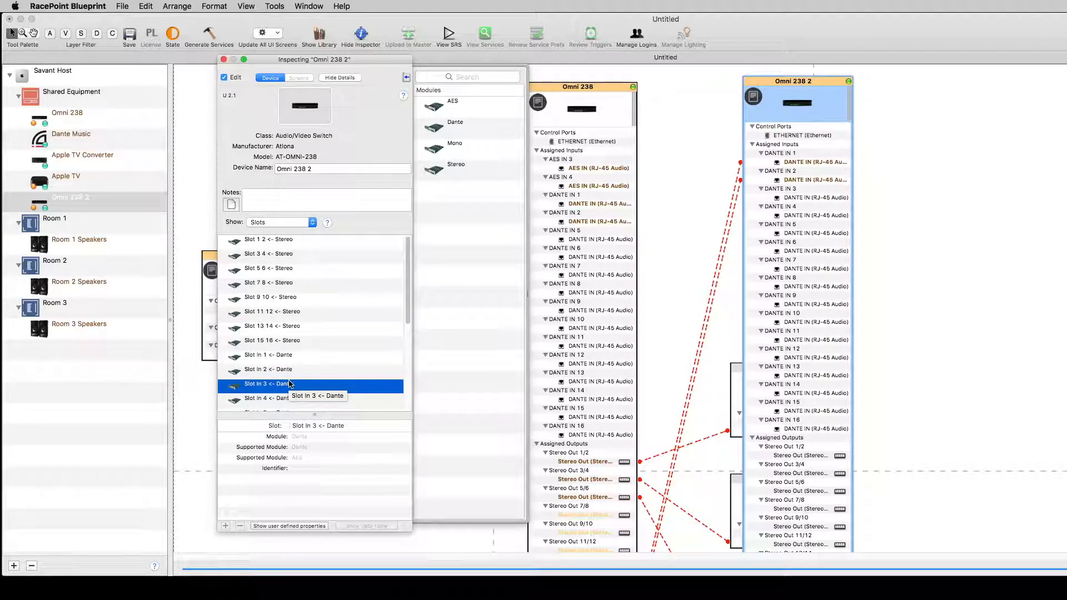
pyautogui.press('BackSpace')
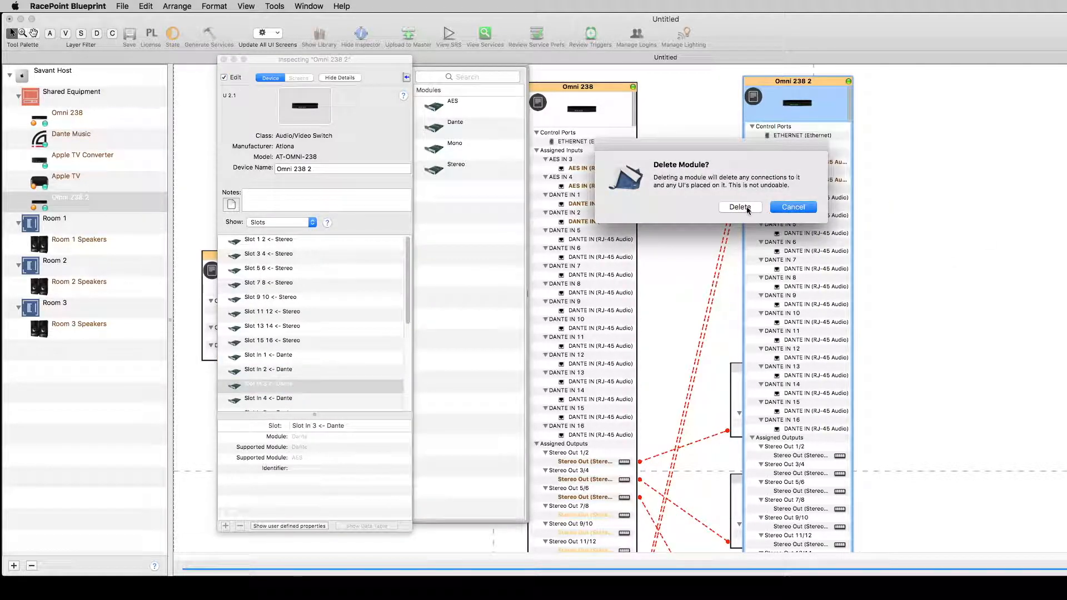
pyautogui.press('Return')
pyautogui.click(295, 397)
pyautogui.press('BackSpace')
pyautogui.click(733, 208)
# Step: Assign AES modules to Slot In 3 and Slot In 4 of Omni 238 2, and close the inspector
pyautogui.click(374, 262)
pyautogui.click(279, 383)
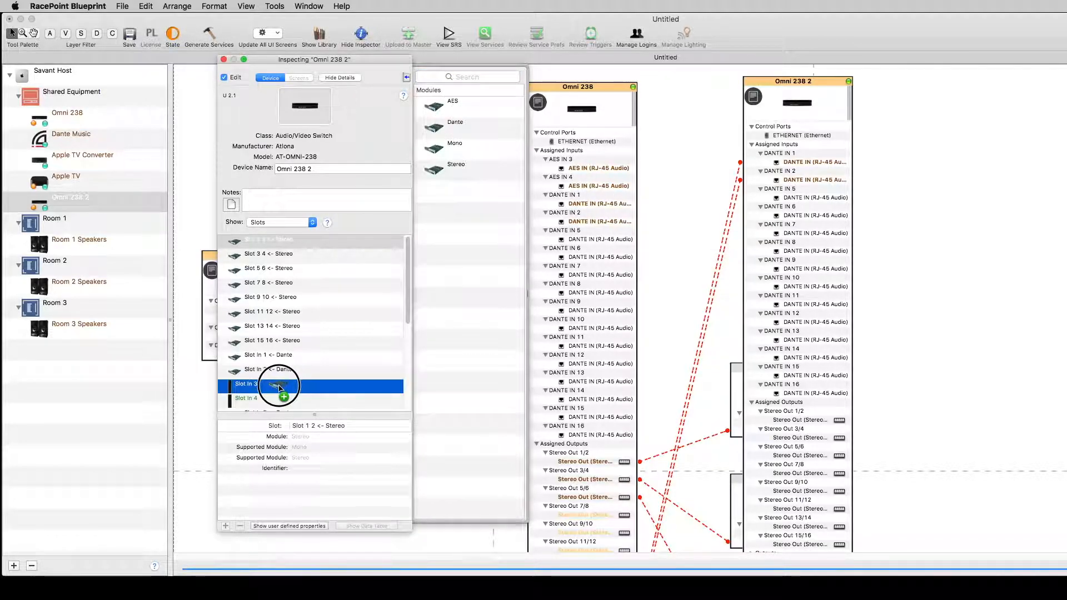
pyautogui.moveTo(444, 105); pyautogui.dragTo(257, 395)
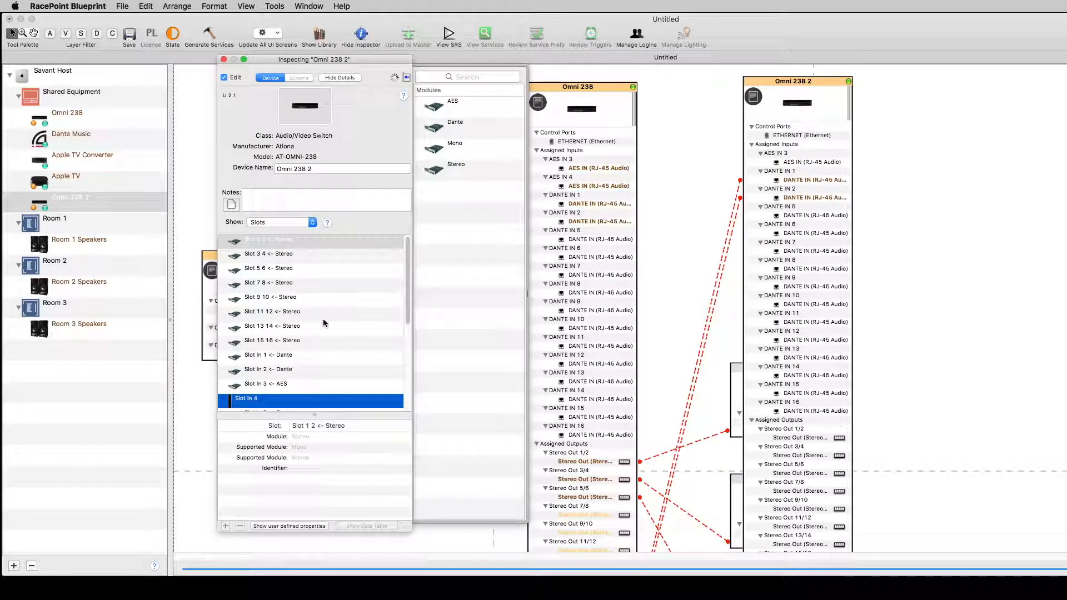
pyautogui.click(224, 59)
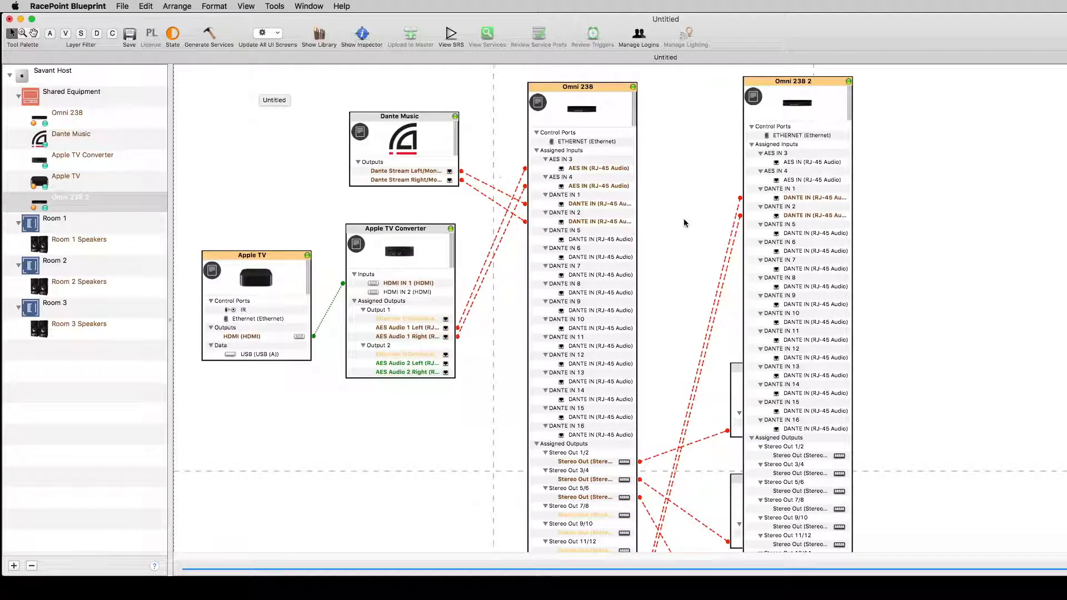
# Step: Connect LOOP OUT 4 and LOOP OUT 3 of Omni 238 to AES IN 4 and AES IN 3 of Omni 238 2
pyautogui.click(790, 181)
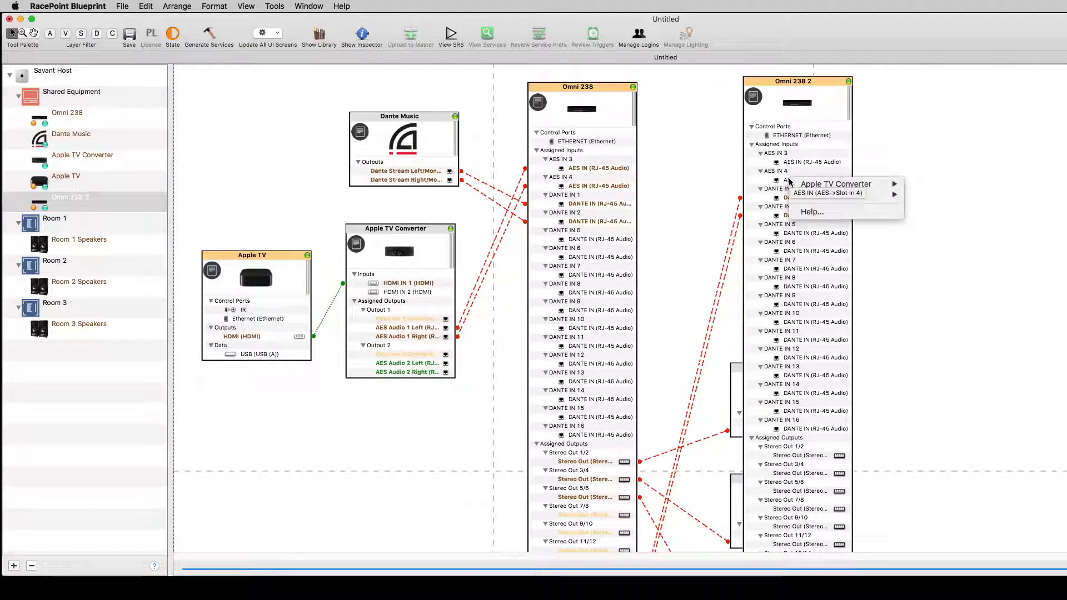
pyautogui.moveTo(803, 196)
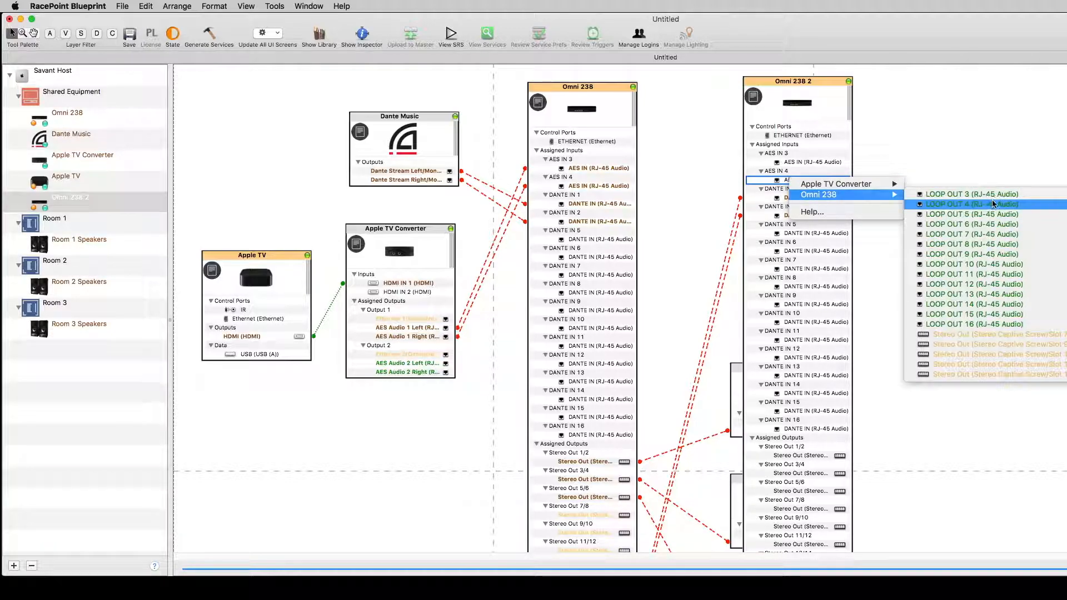
pyautogui.click(973, 204)
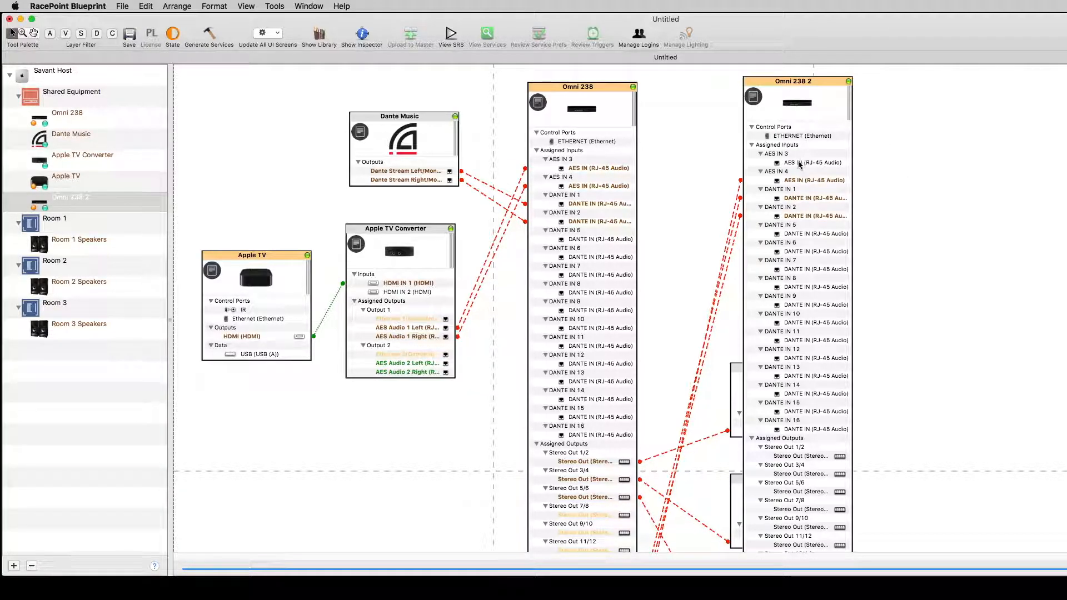
pyautogui.click(793, 164)
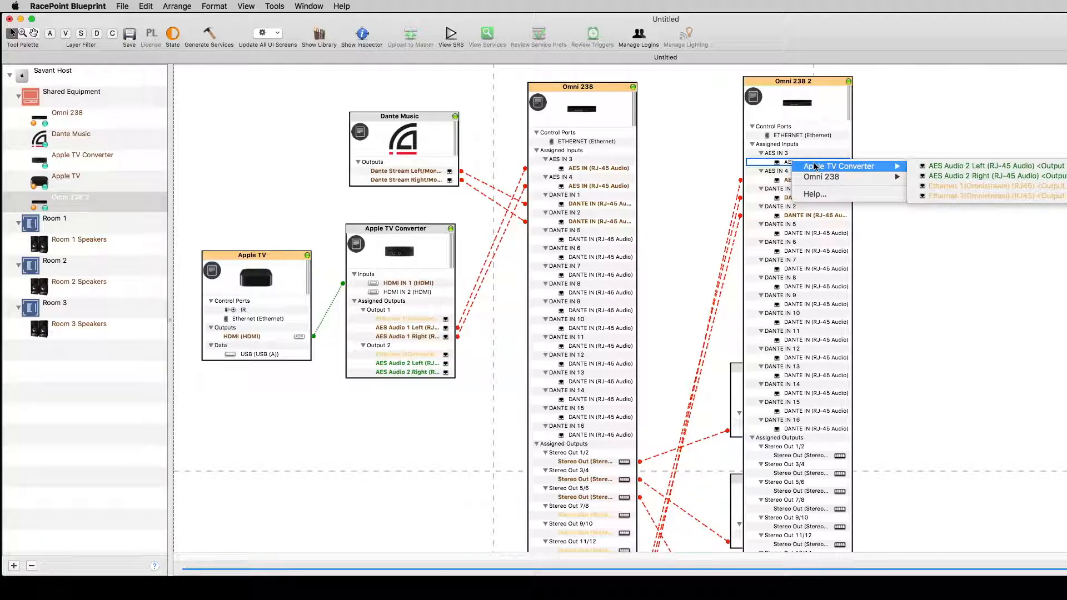
pyautogui.moveTo(828, 177)
pyautogui.click(954, 179)
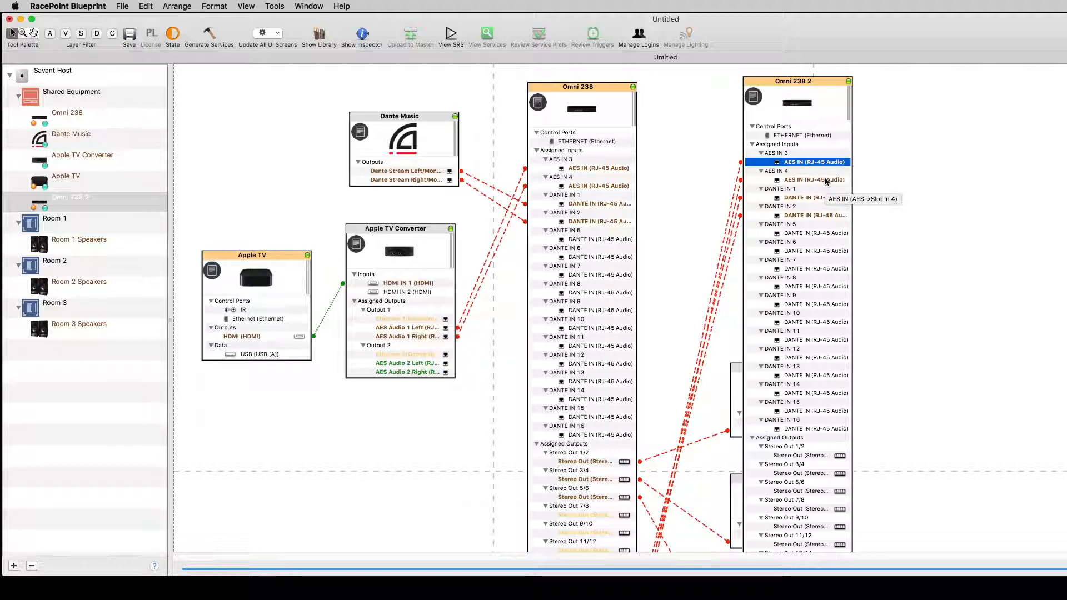
# Step: Review the AES stream name and stream slot state variables of Omni 238 2 in the inspector and close it
pyautogui.click(821, 107)
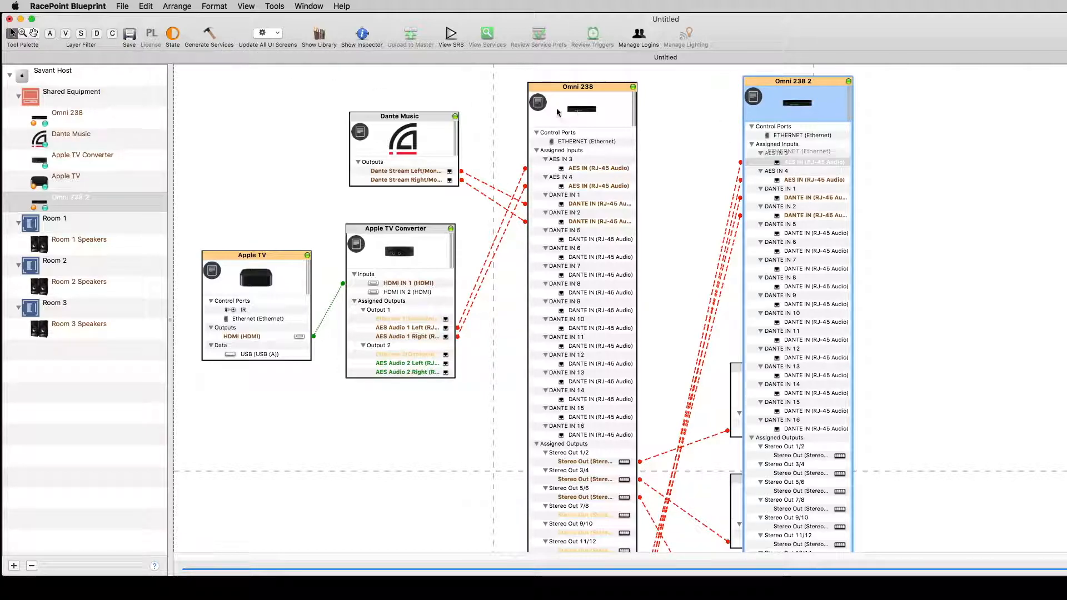
pyautogui.click(362, 34)
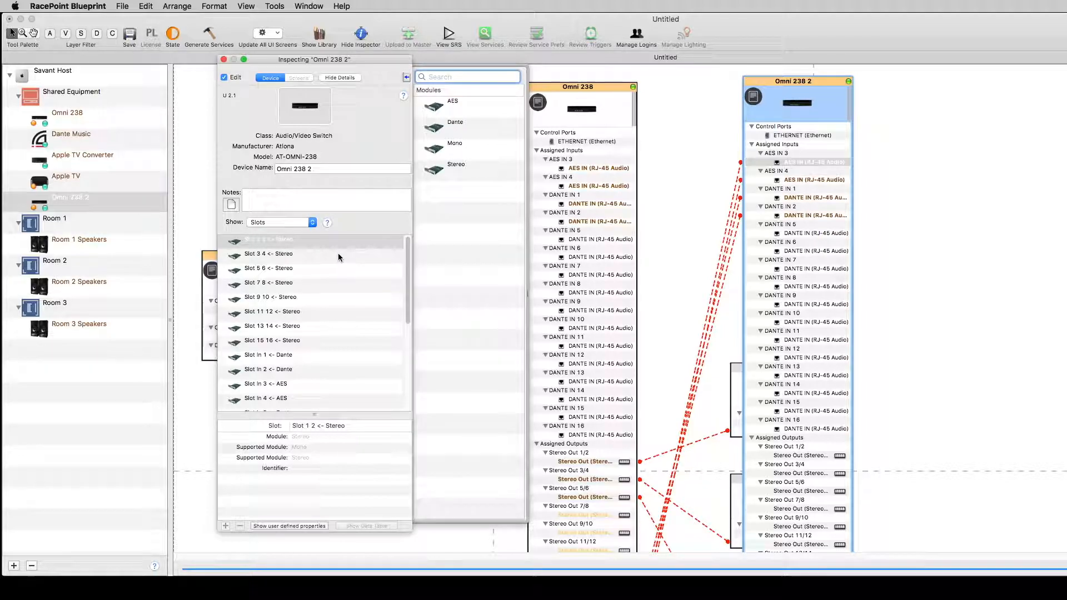
pyautogui.click(279, 223)
pyautogui.click(281, 268)
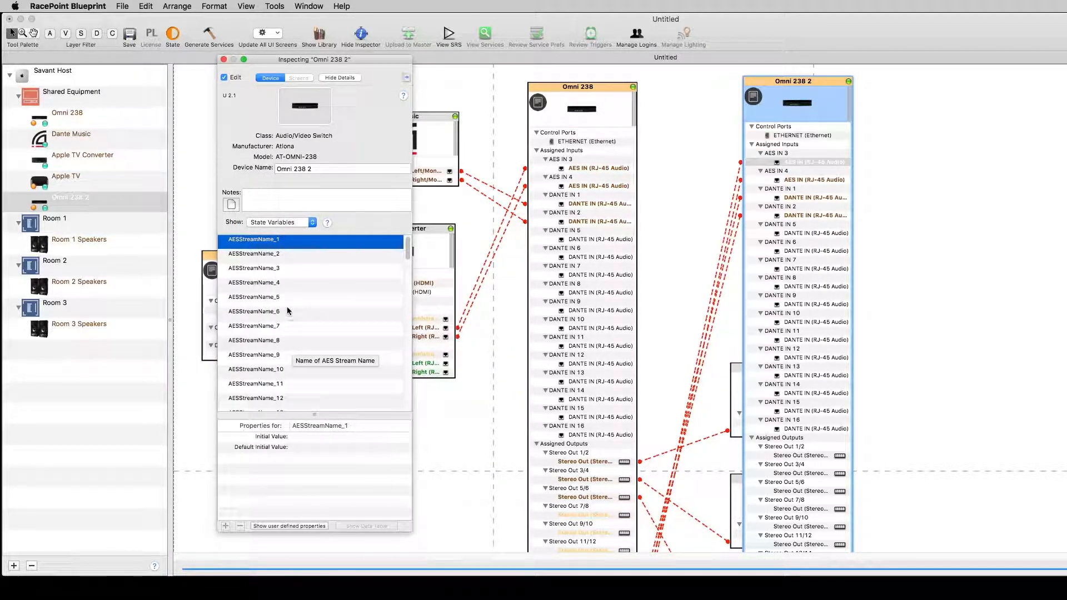
pyautogui.click(293, 384)
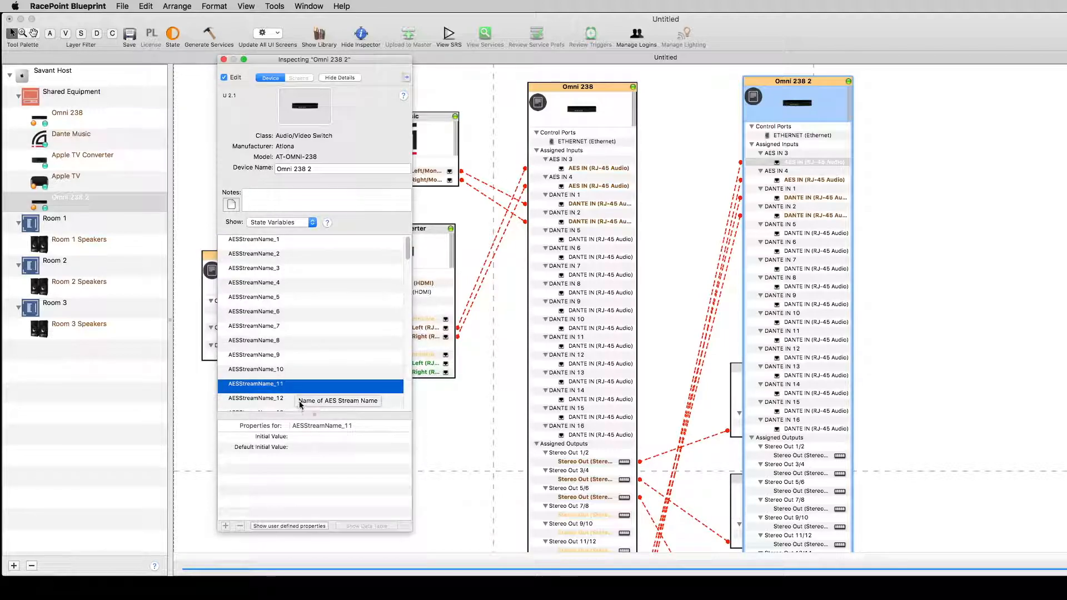
pyautogui.scroll(-2, 297, 396)
pyautogui.scroll(-3, 296, 397)
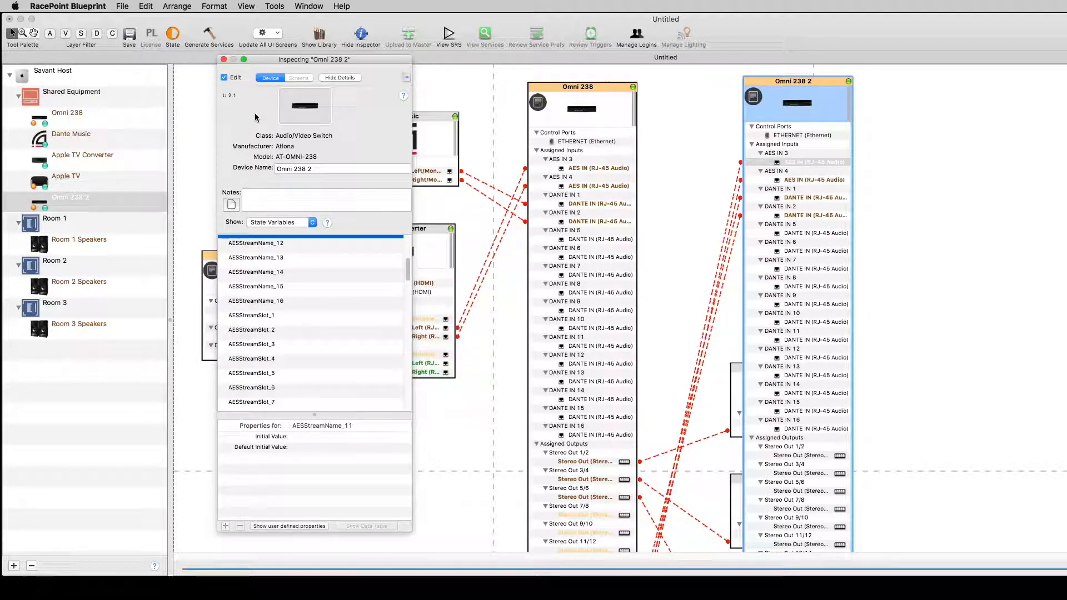
pyautogui.click(224, 59)
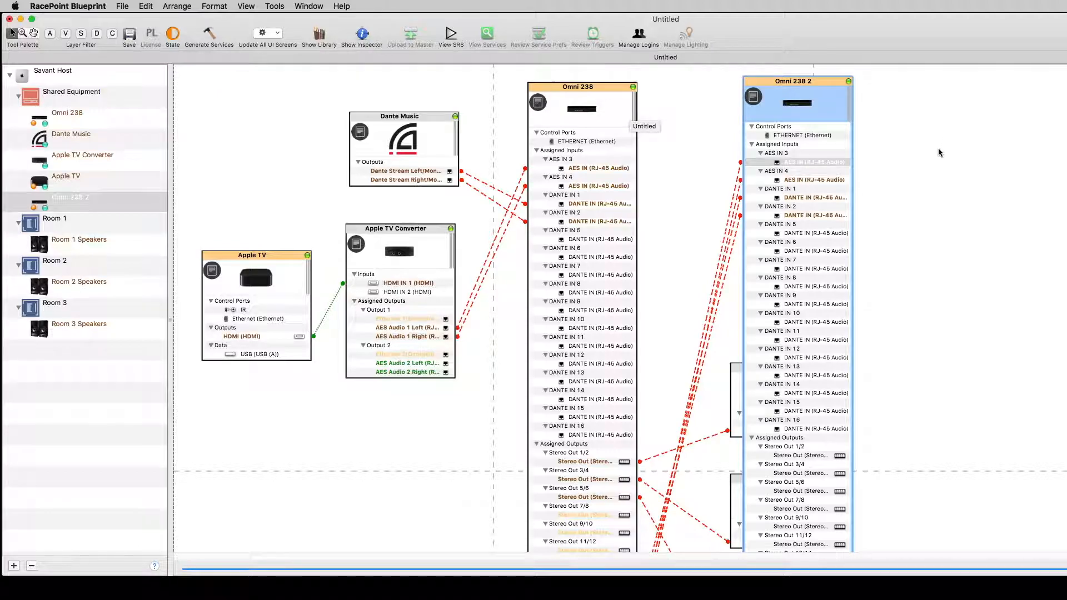
# Step: Look over the assigned outputs of Omni 238 2, selecting the Stereo Out 1/2 output
pyautogui.scroll(-5, 931, 215)
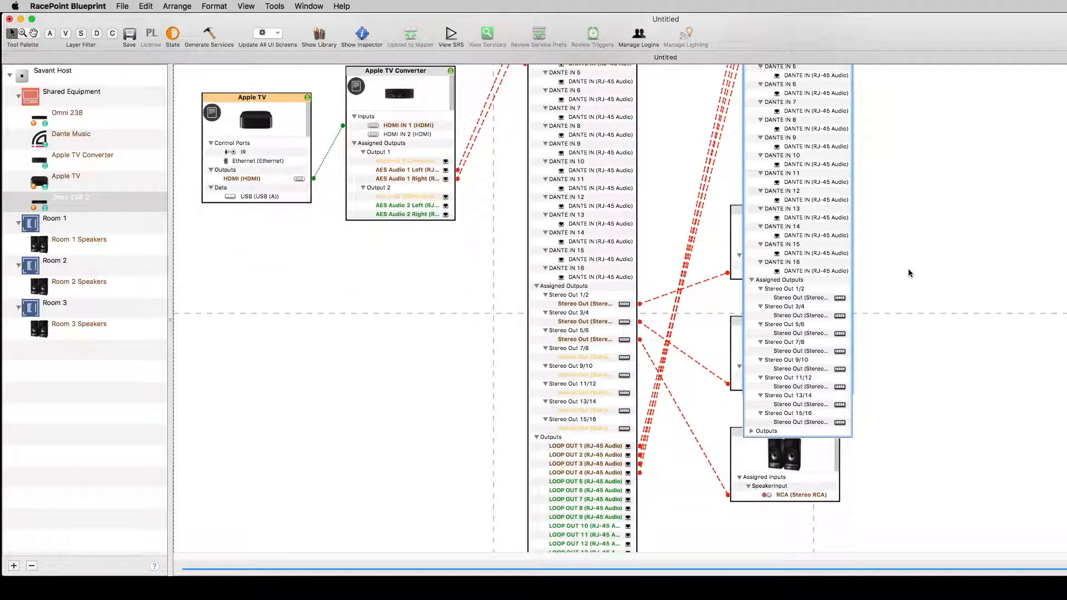
pyautogui.click(810, 298)
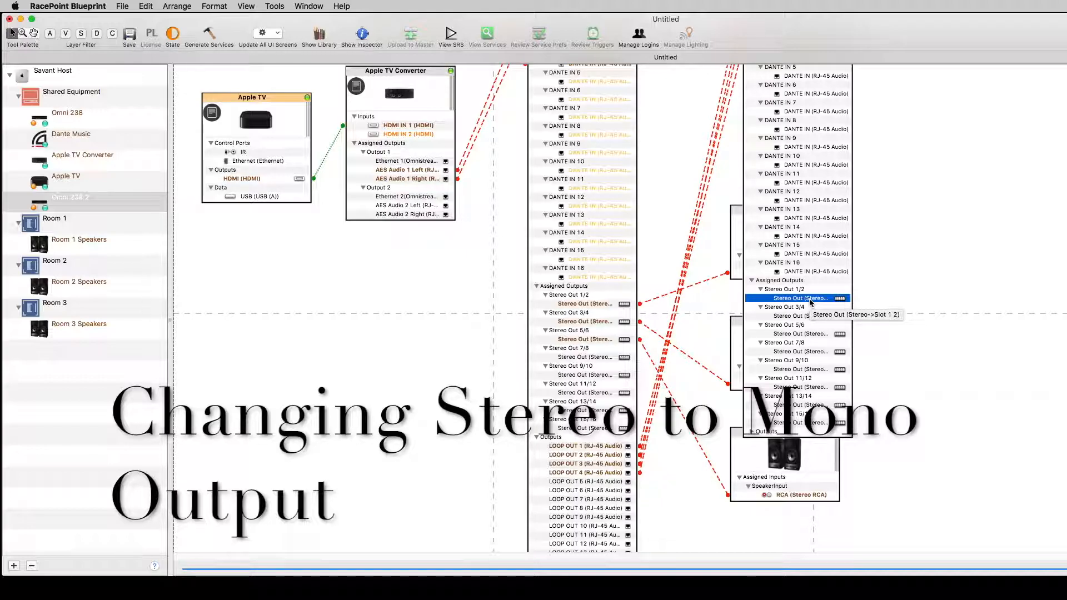
pyautogui.scroll(5, 810, 302)
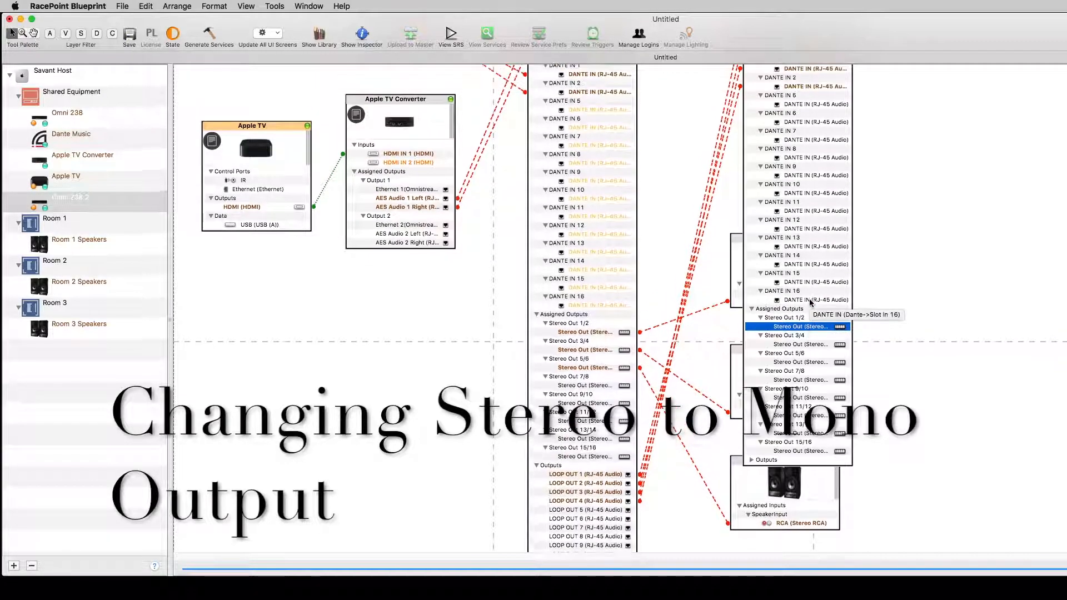
pyautogui.scroll(1, 810, 302)
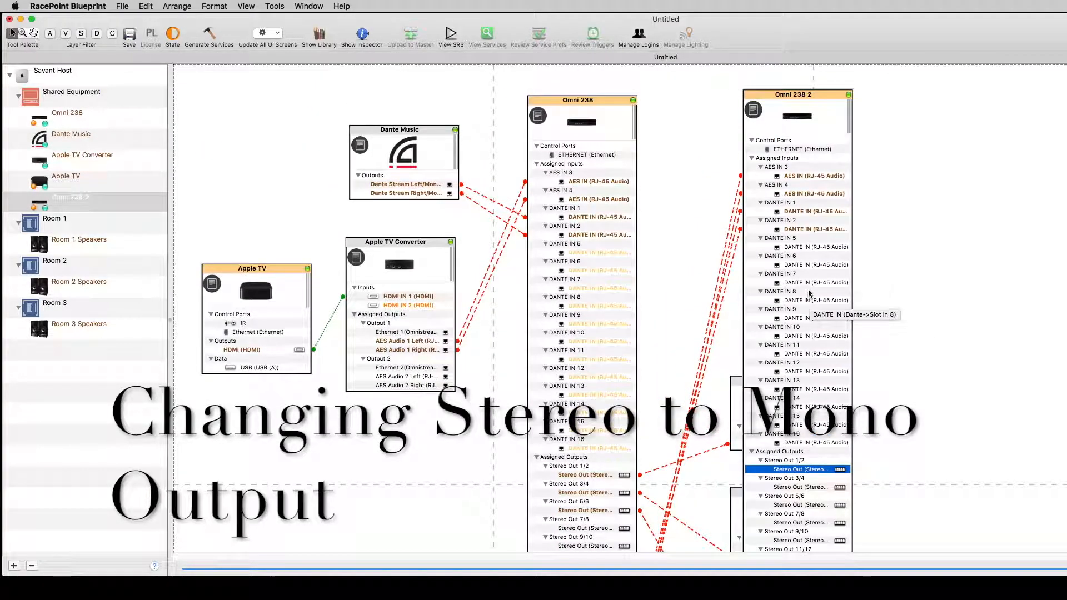
# Step: Show the slots of Omni 238 2 in the inspector and delete the Stereo modules from Slot 1 2 and Slot 3 4
pyautogui.click(823, 113)
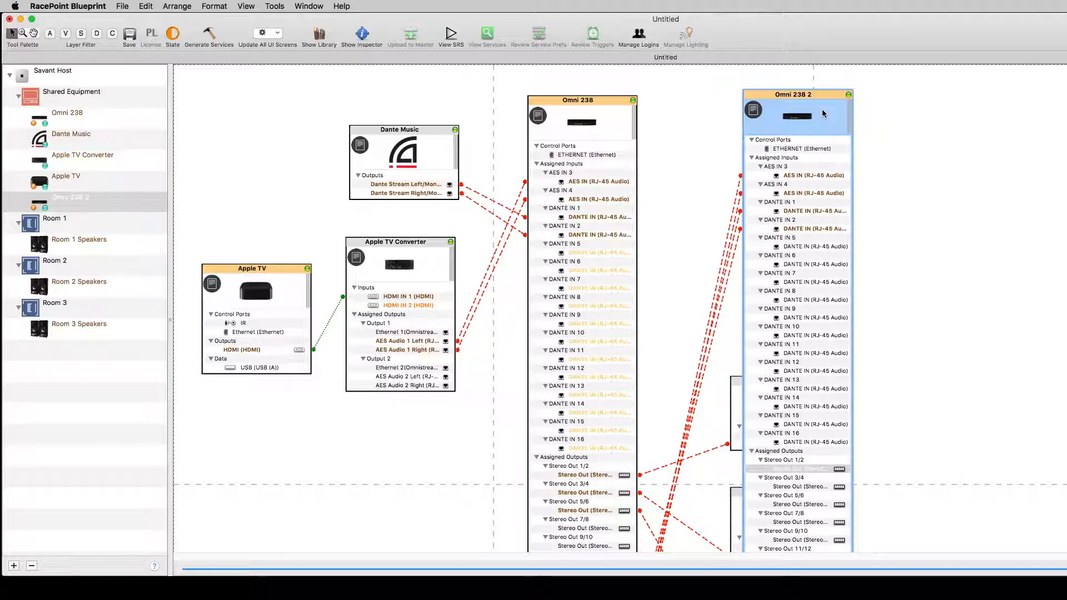
pyautogui.click(362, 35)
pyautogui.click(287, 222)
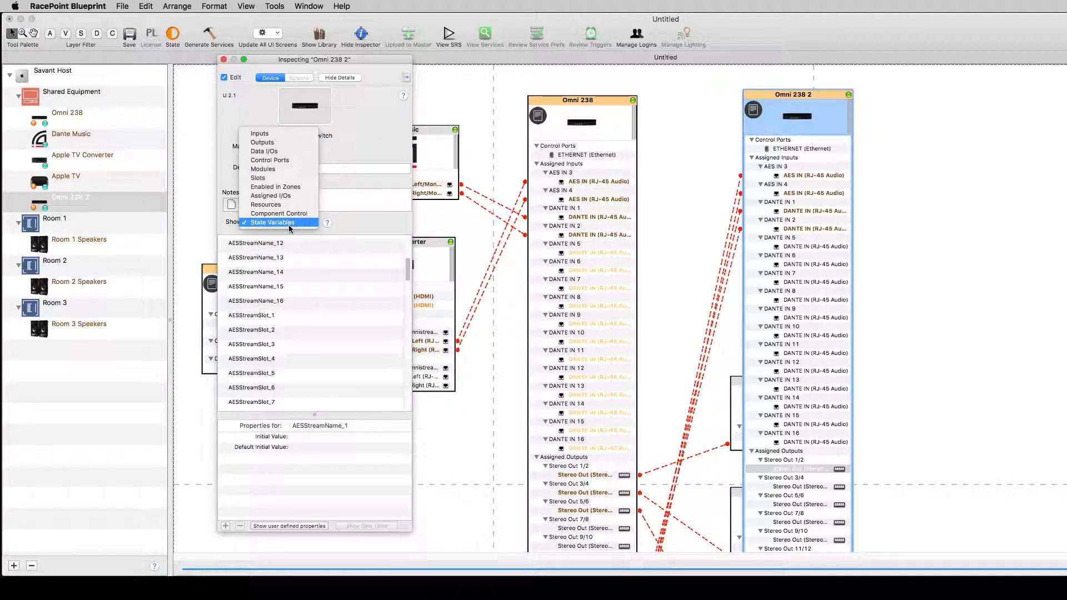
pyautogui.click(286, 178)
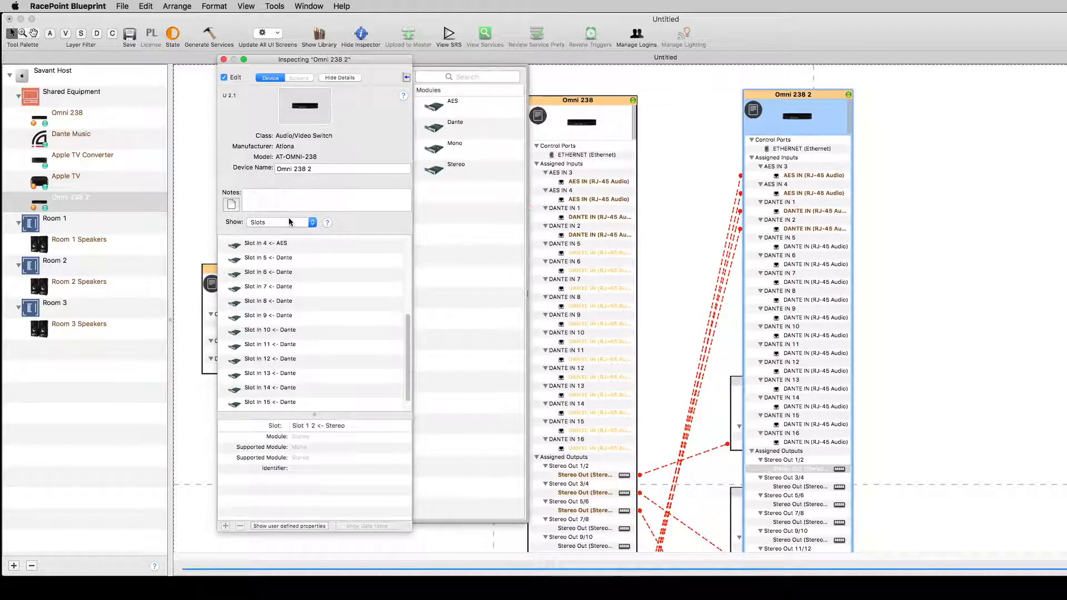
pyautogui.scroll(5, 291, 265)
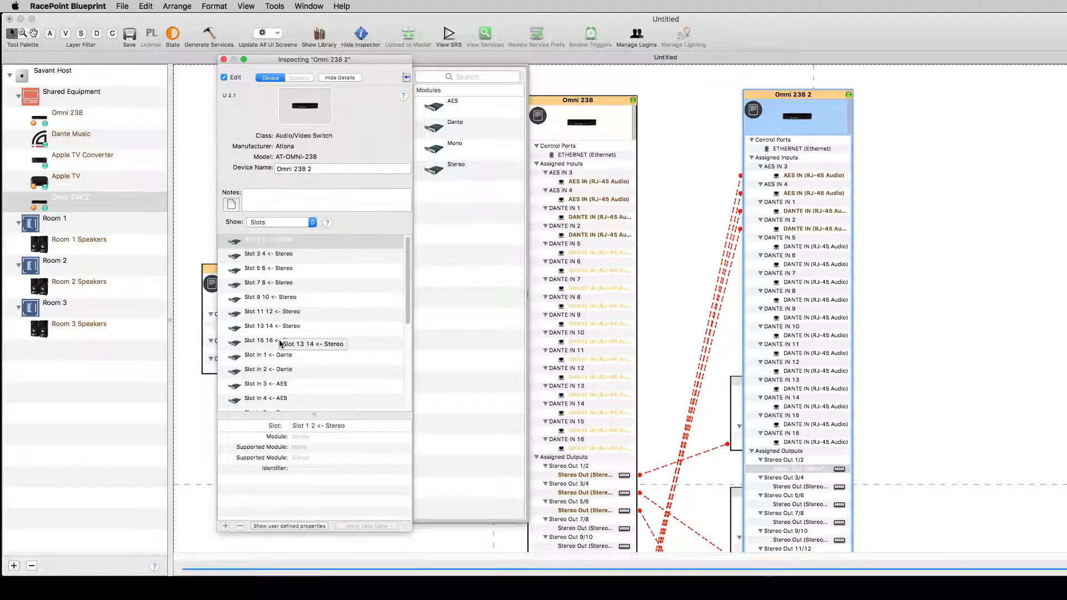
pyautogui.click(283, 241)
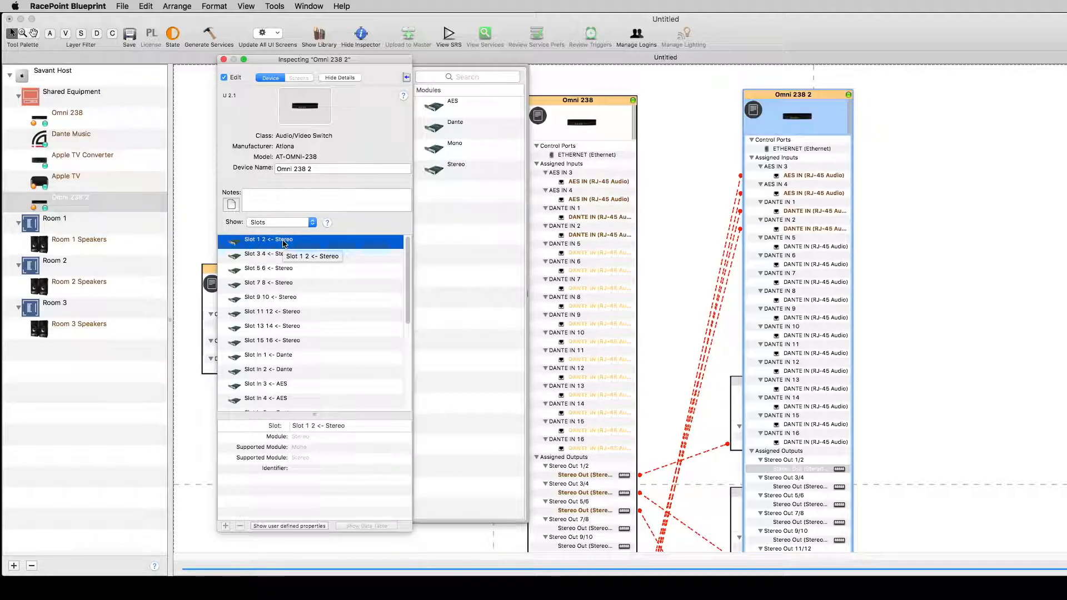
pyautogui.press('Delete')
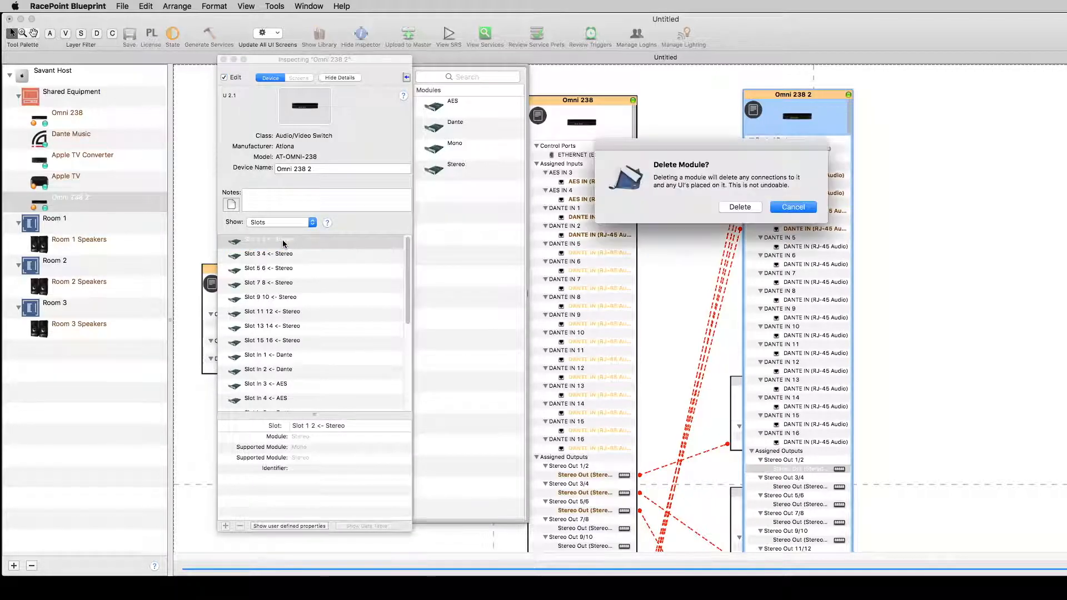
pyautogui.click(747, 208)
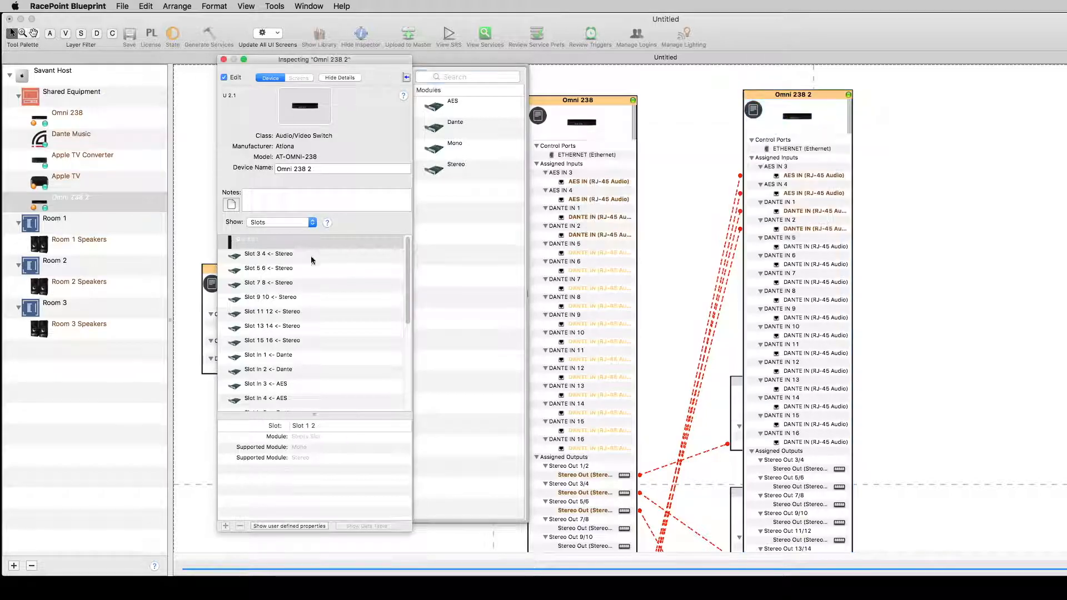
pyautogui.click(274, 256)
pyautogui.press('Delete')
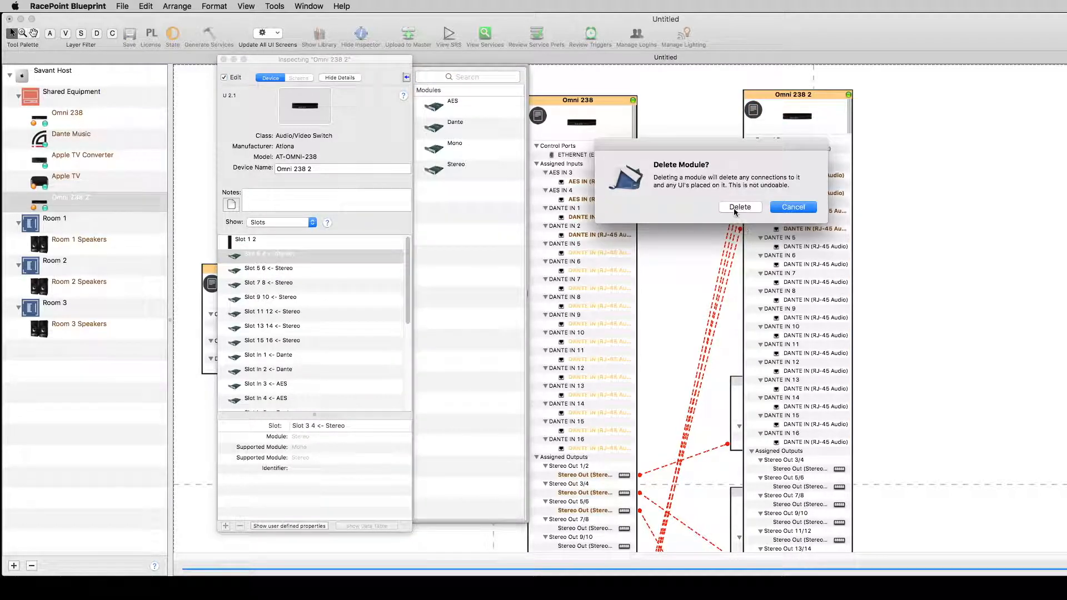
pyautogui.click(740, 209)
# Step: Assign Mono modules to Slot 1 2 and Slot 3 4 of Omni 238 2, and close the inspector
pyautogui.moveTo(459, 153); pyautogui.dragTo(258, 240)
pyautogui.moveTo(453, 153); pyautogui.dragTo(286, 253)
pyautogui.click(223, 59)
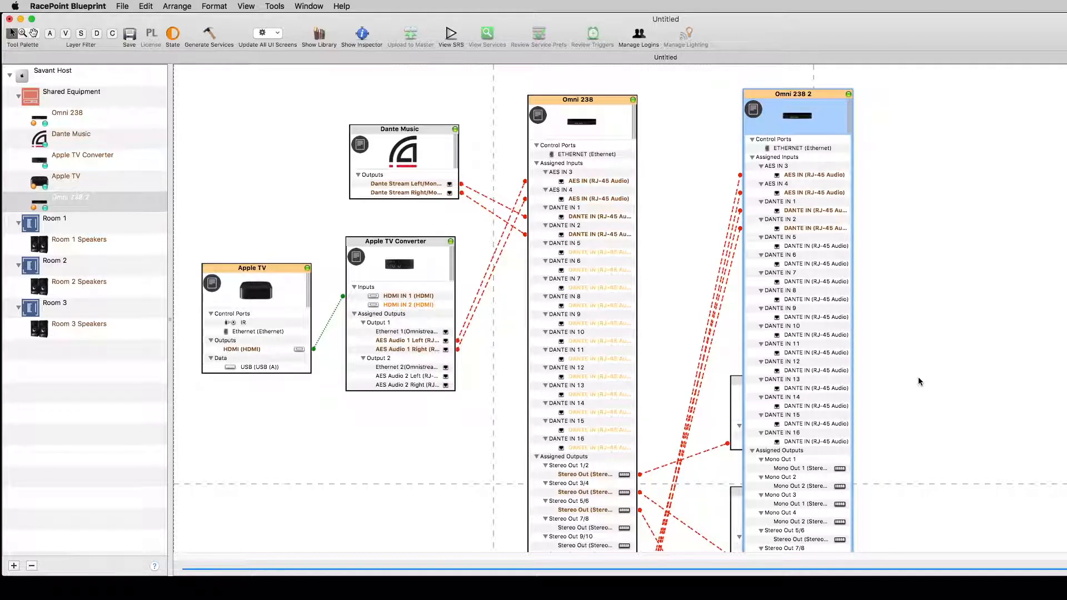
# Step: Examine the outputs under Mono Out 1 to Mono Out 4 of Omni 238 2 in the layout
pyautogui.scroll(-5, 901, 384)
pyautogui.click(802, 351)
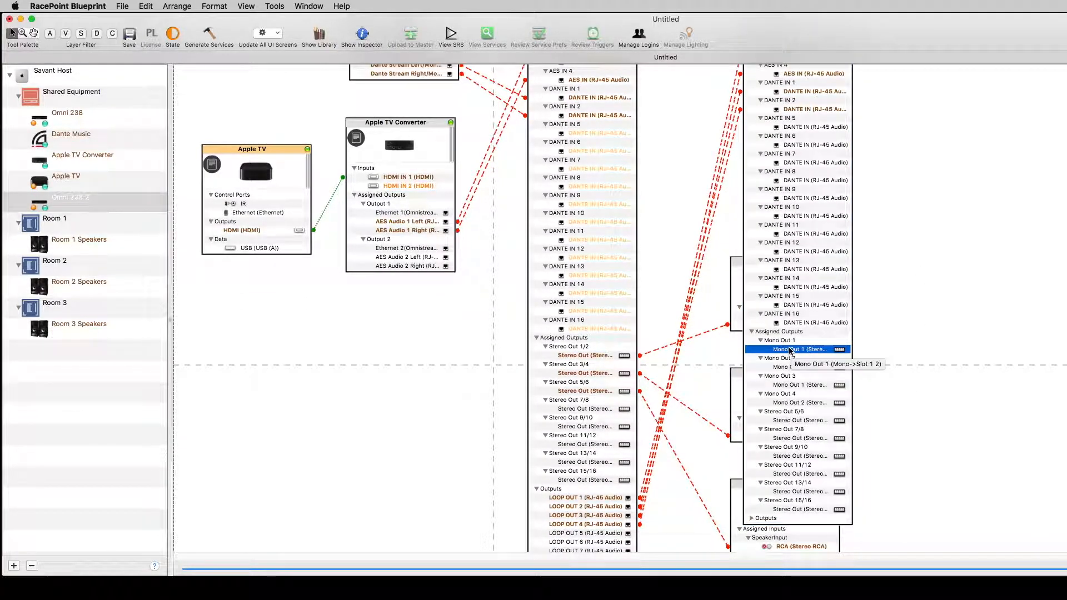
pyautogui.click(804, 367)
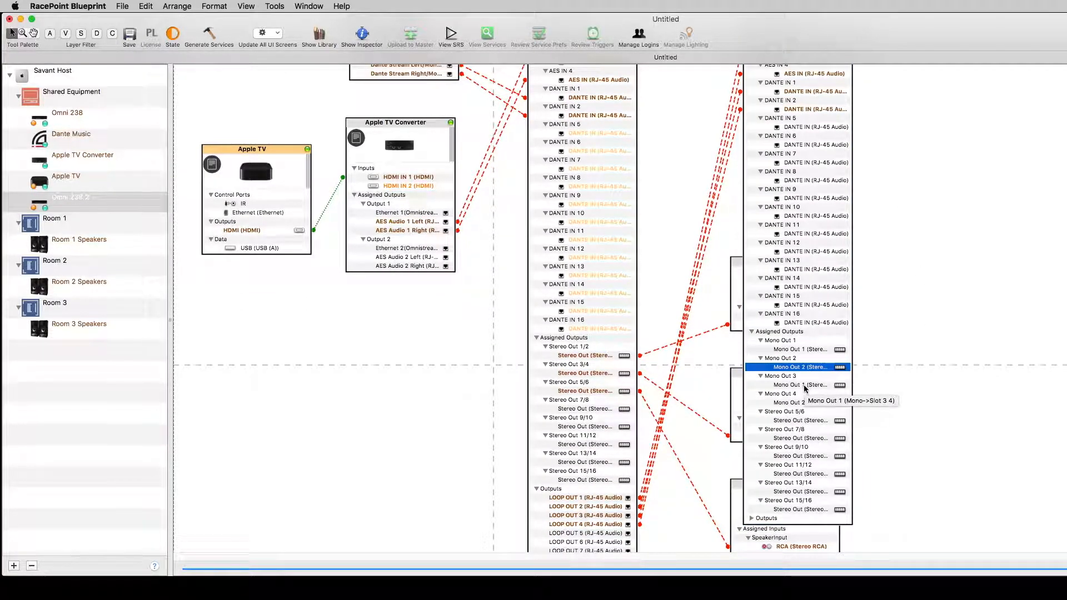
pyautogui.click(804, 385)
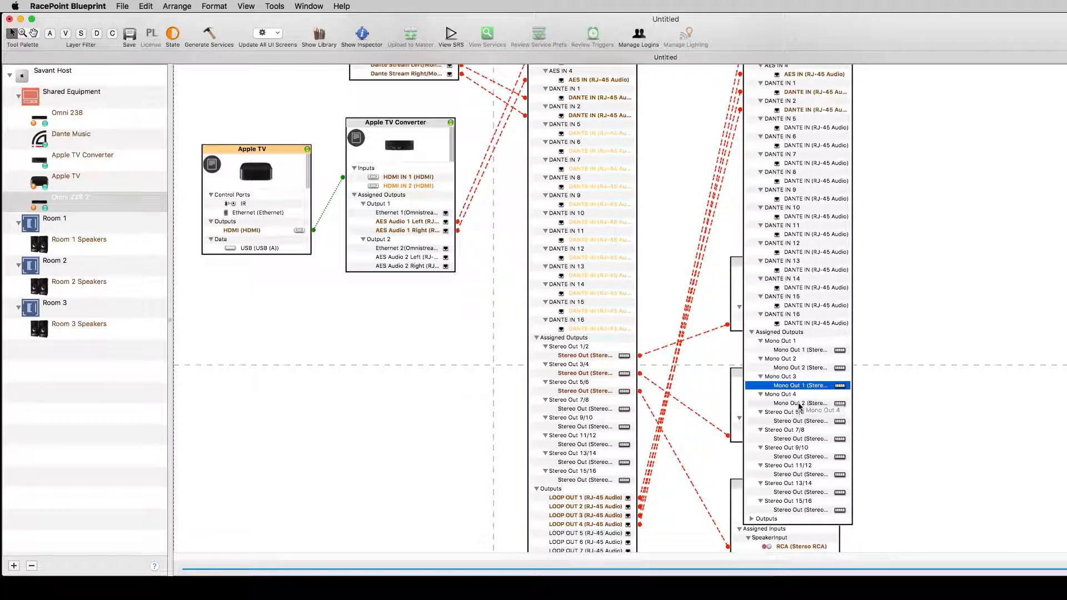
pyautogui.click(800, 405)
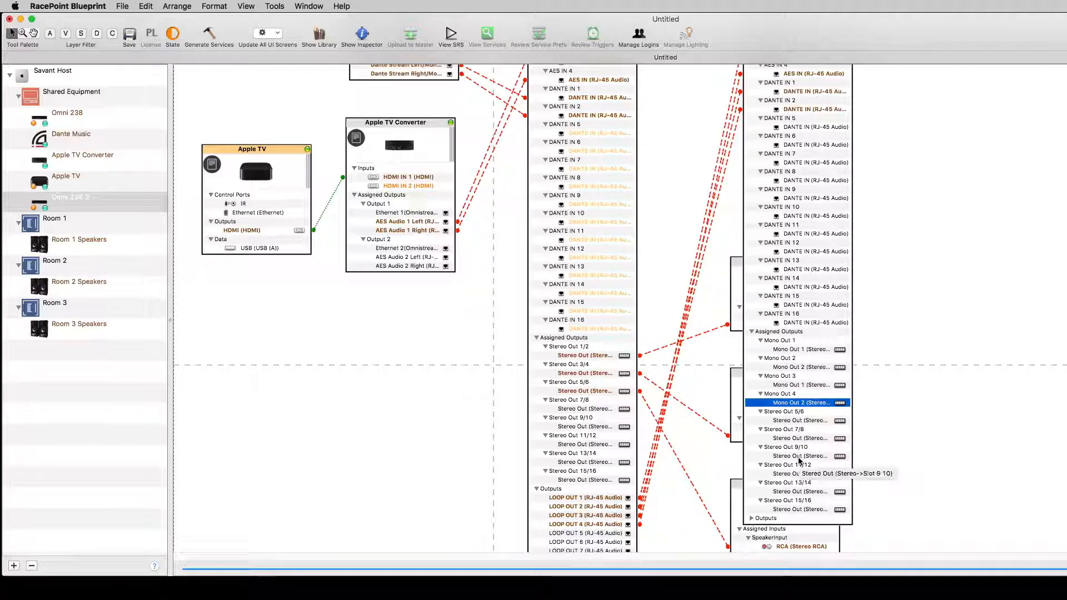
pyautogui.scroll(5, 799, 530)
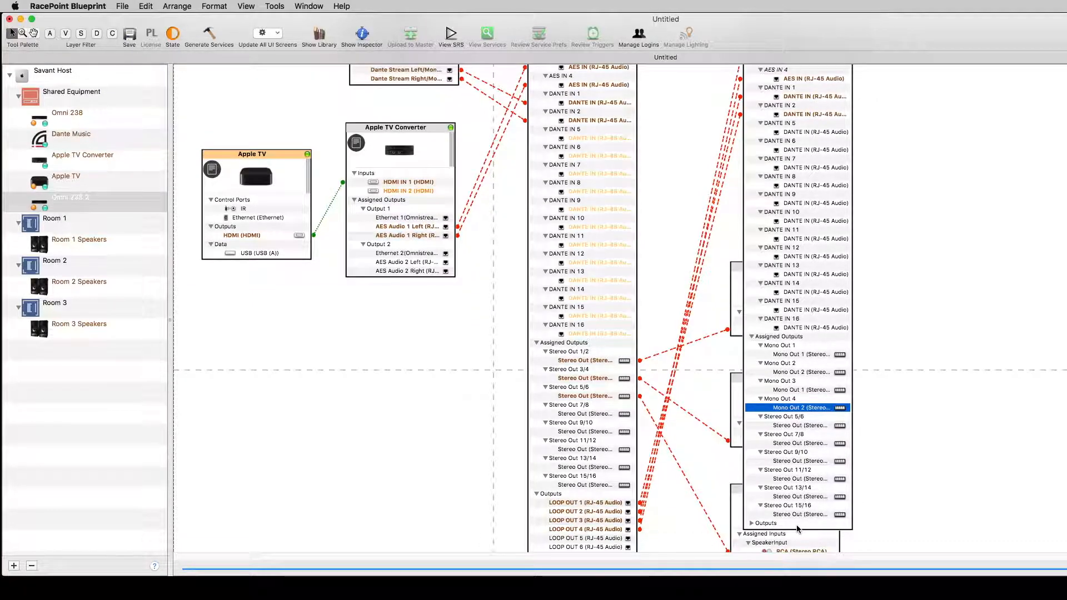